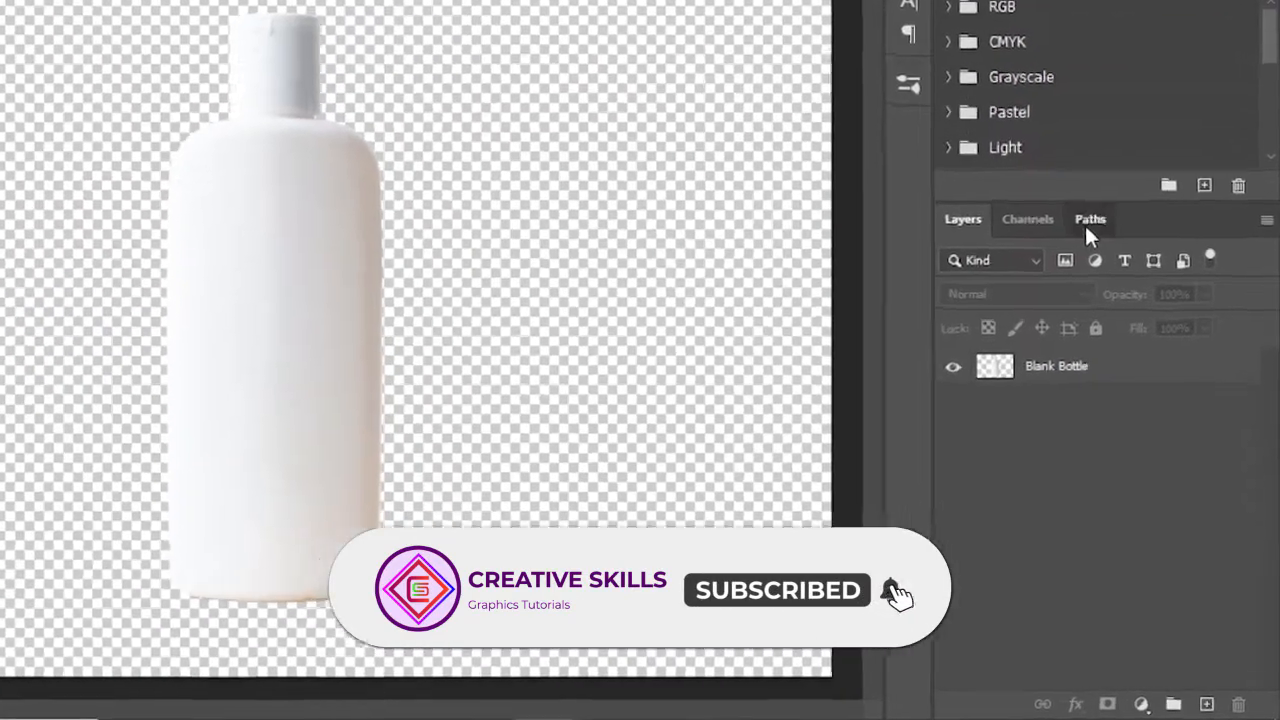
Step: Turn the Bottle Bottom path into a new anti-aliased selection with a feather radius of 0 pixels
left_click(1131, 333)
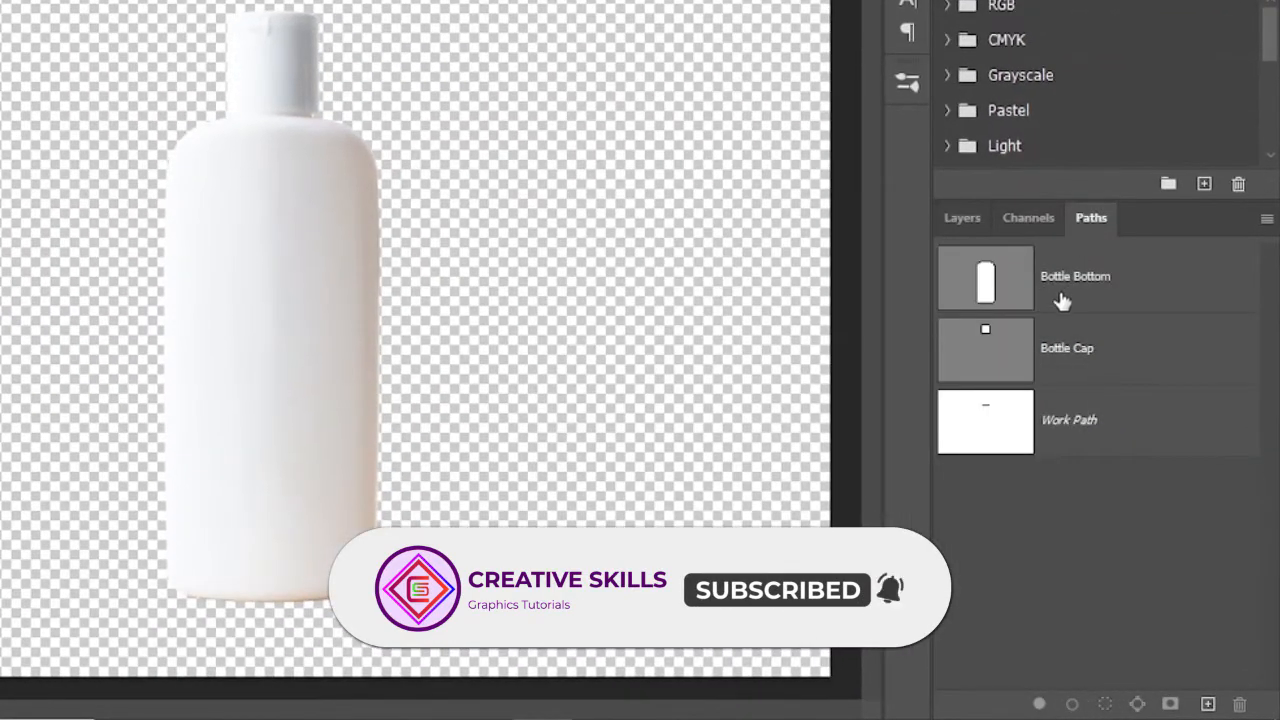
left_click(1062, 285)
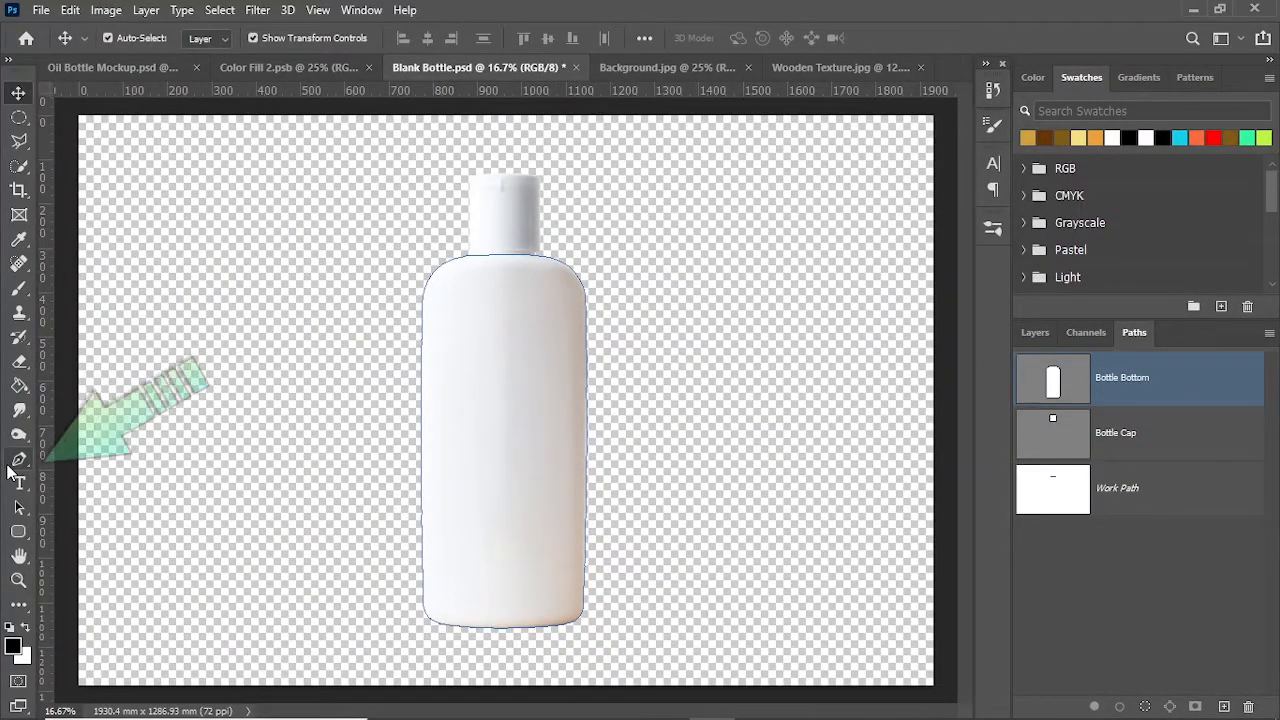
left_click(18, 461)
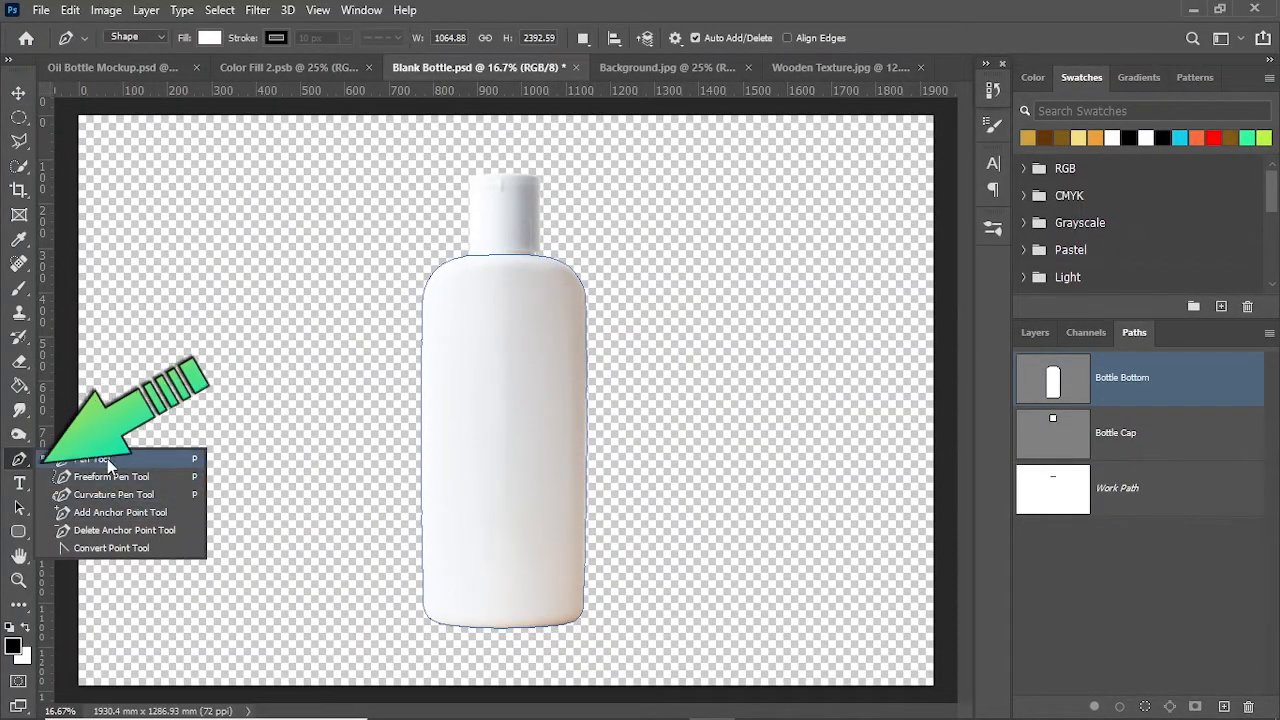
right_click(492, 432)
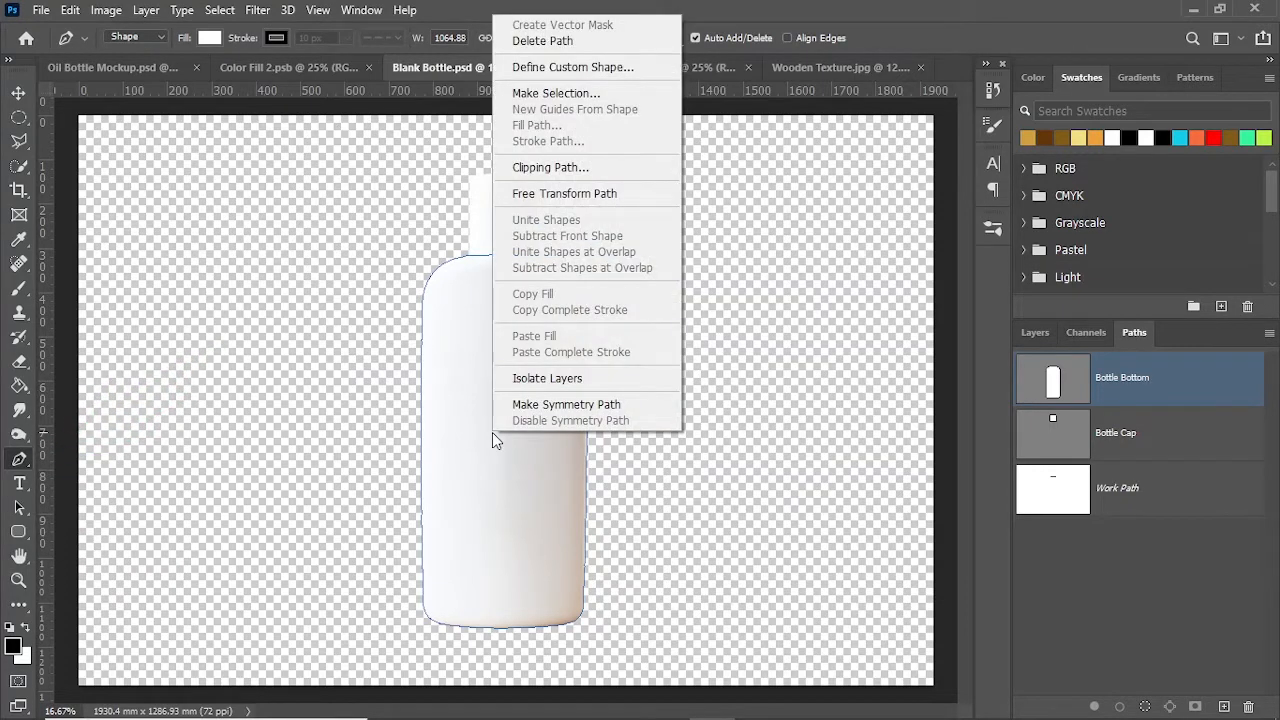
left_click(556, 93)
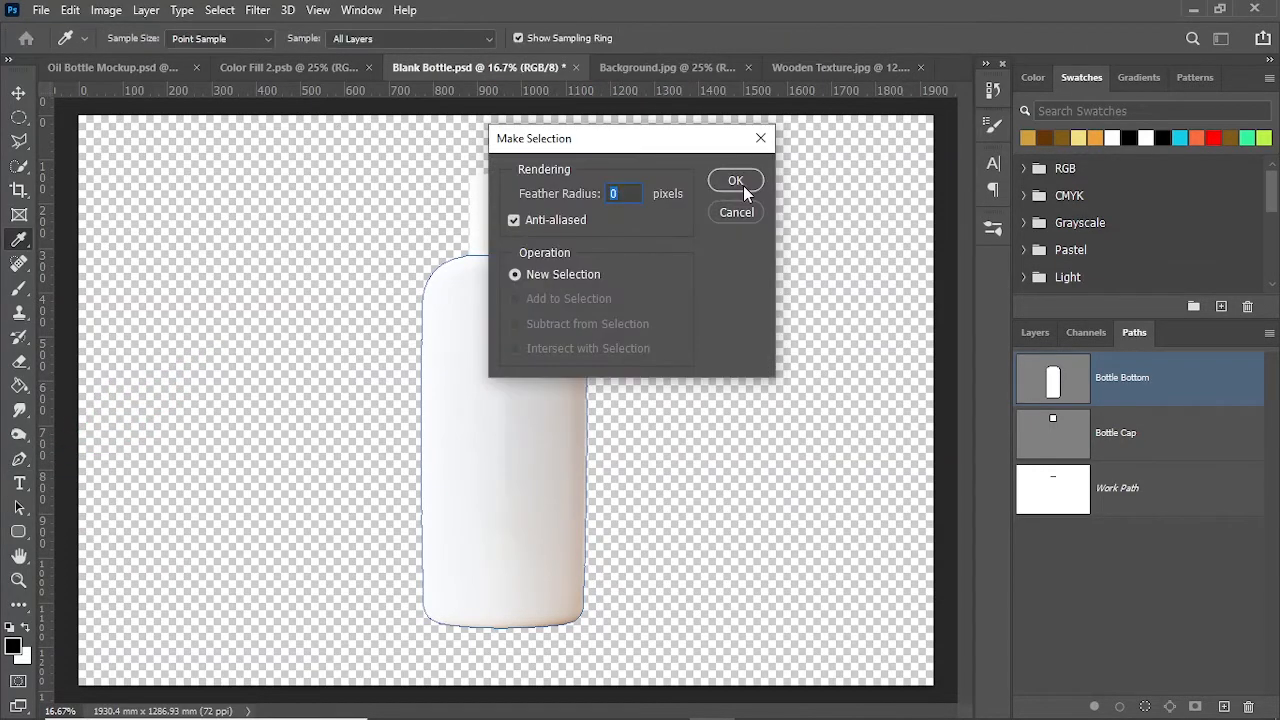
left_click(742, 186)
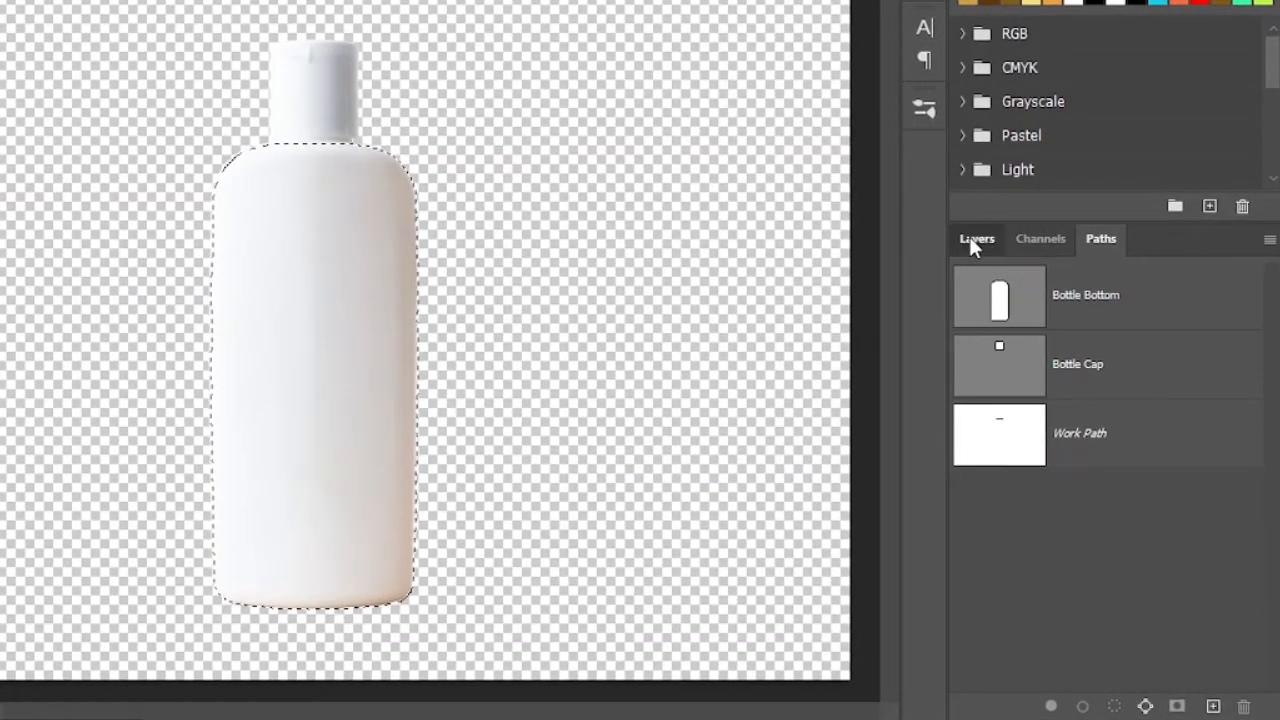
Step: Copy the selected bottle body from the Blank Bottle layer onto a new layer
left_click(1028, 331)
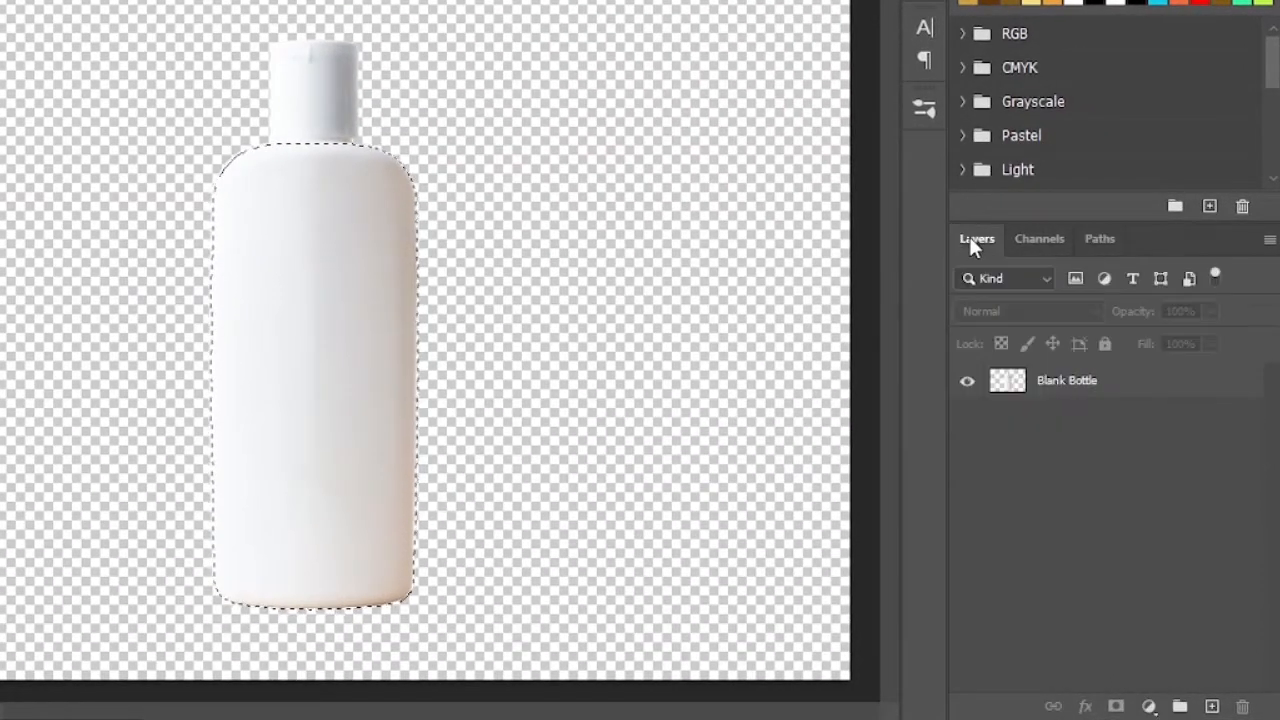
left_click(1080, 388)
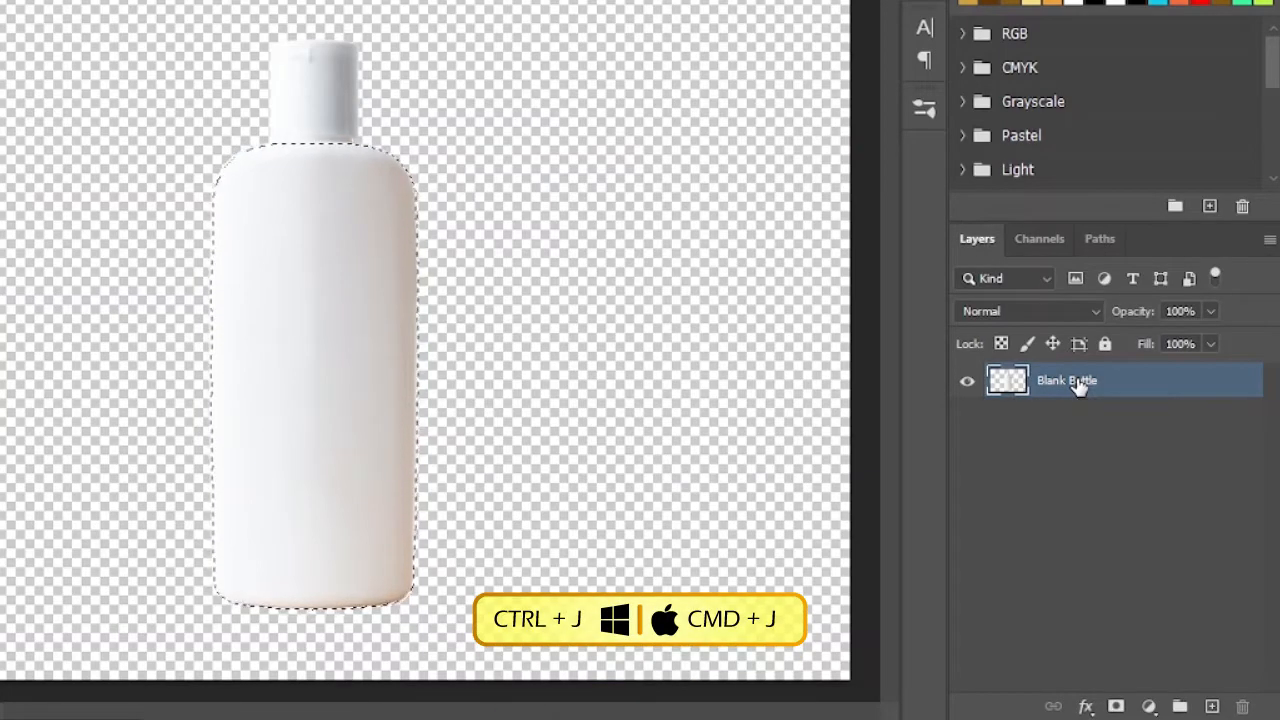
key("ctrl+j")
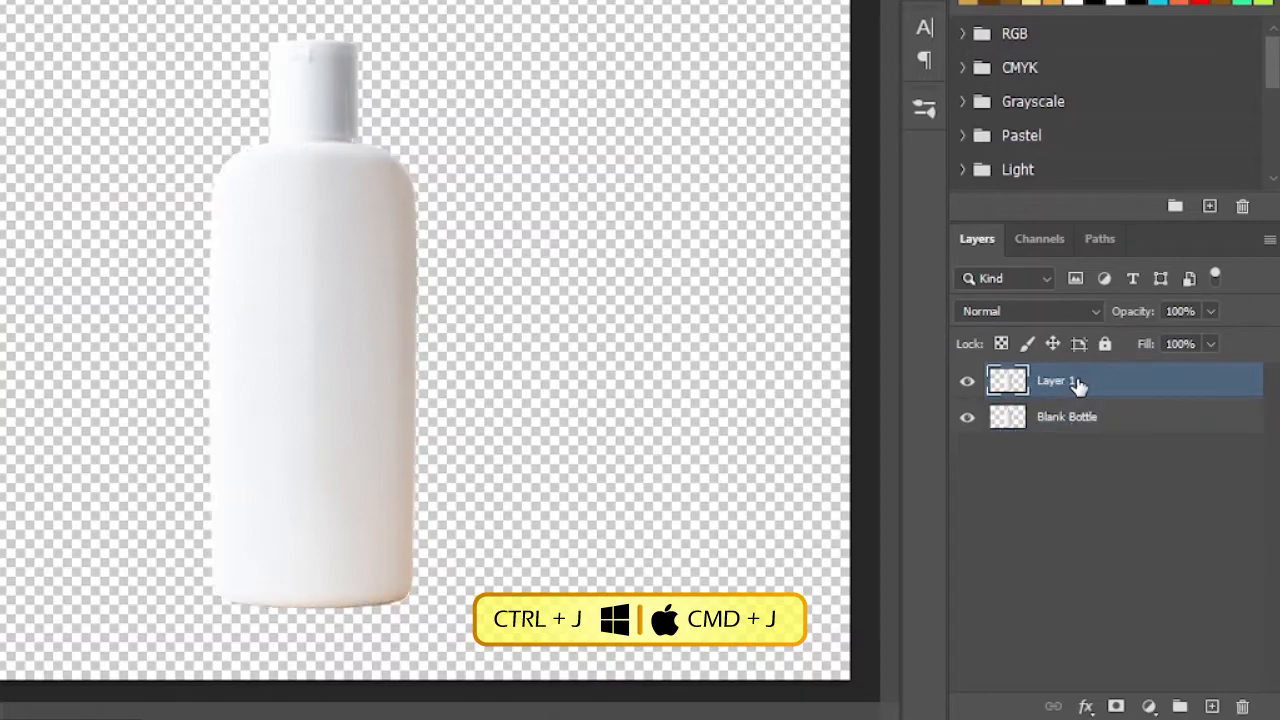
Step: Check the copied body with the Blank Bottle layer temporarily hidden, and rename the copy as Bottle Bottom
left_click(965, 424)
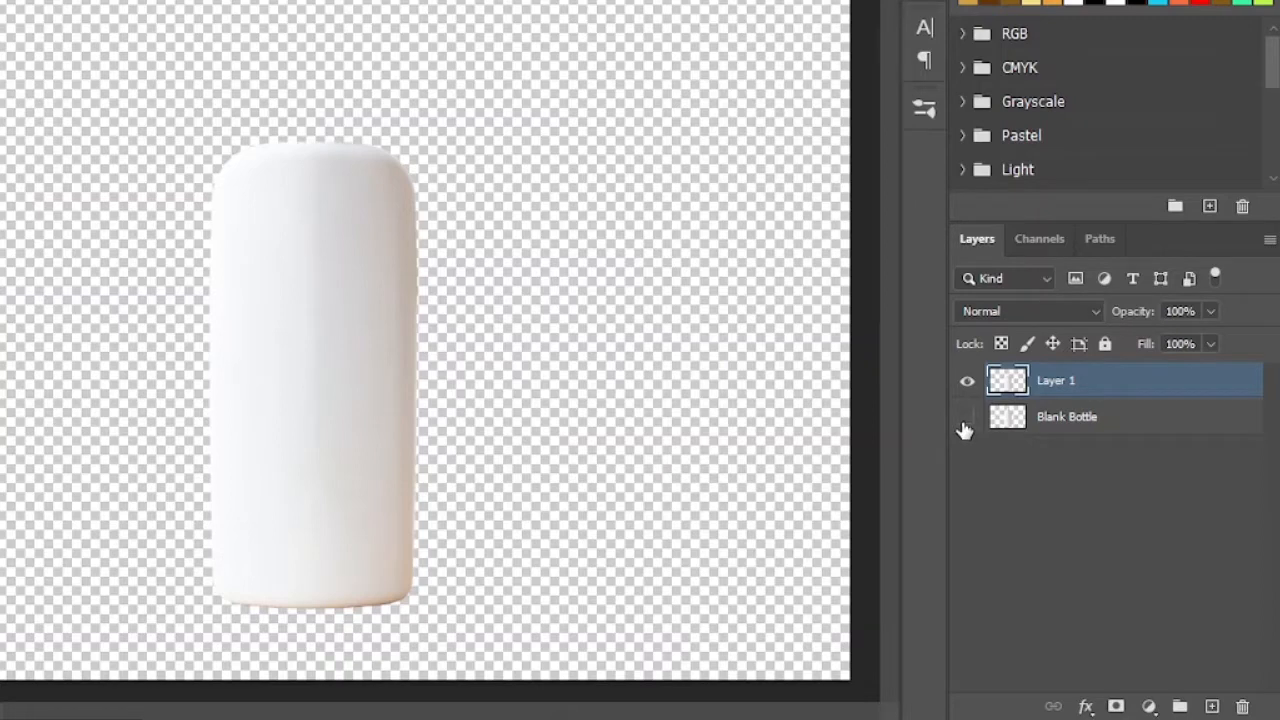
double_click(1057, 379)
type("Bottle Bottom")
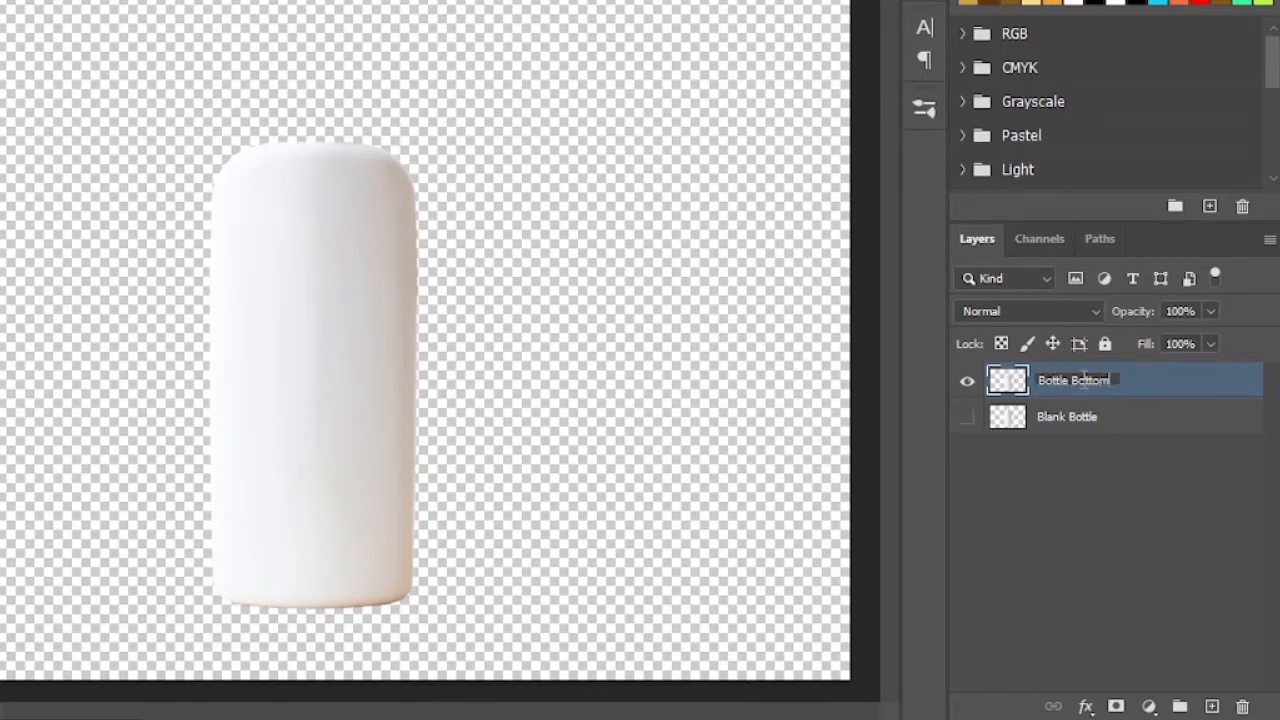
key("Return")
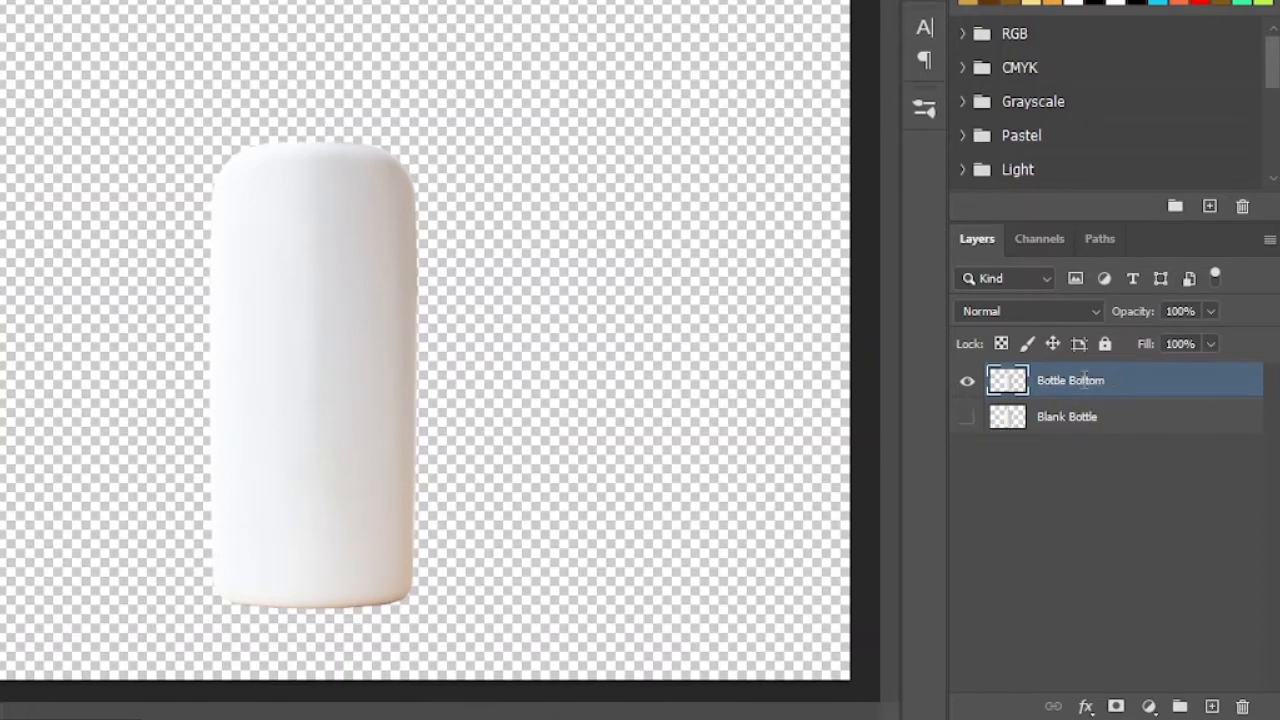
left_click(969, 417)
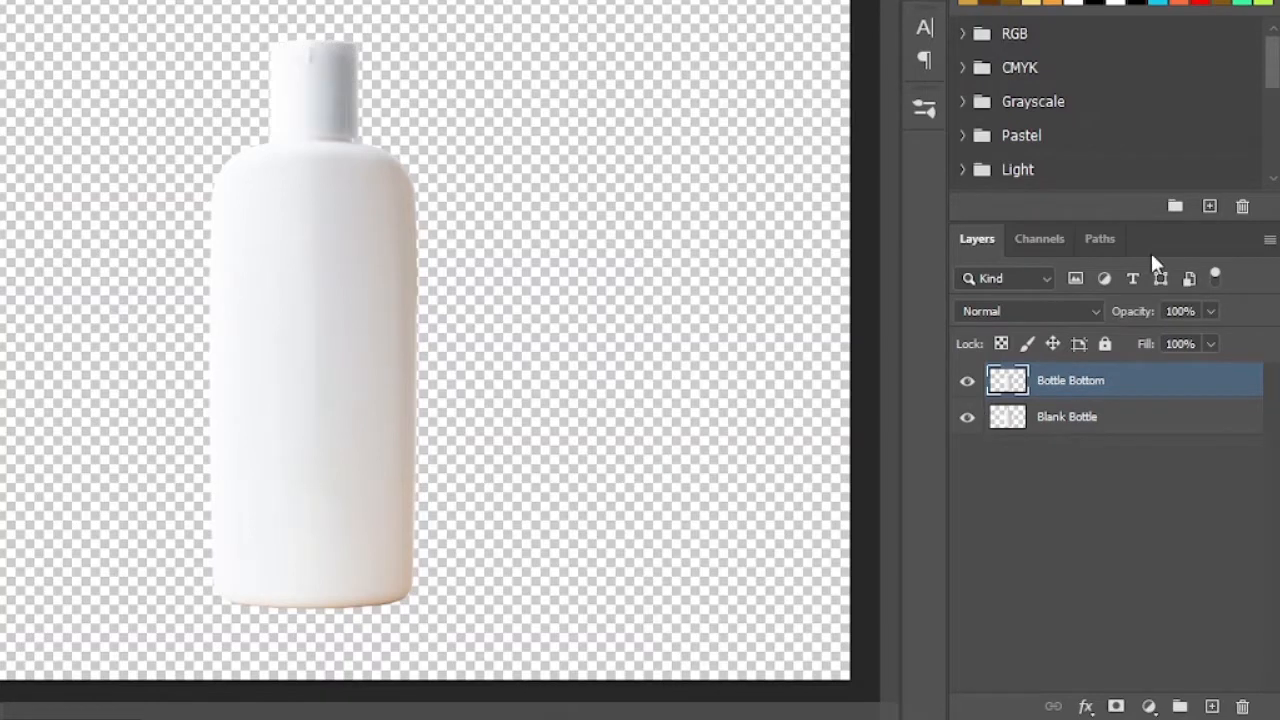
Step: Turn the Bottle Cap path into a new anti-aliased selection with a feather radius of 0 pixels
left_click(1099, 240)
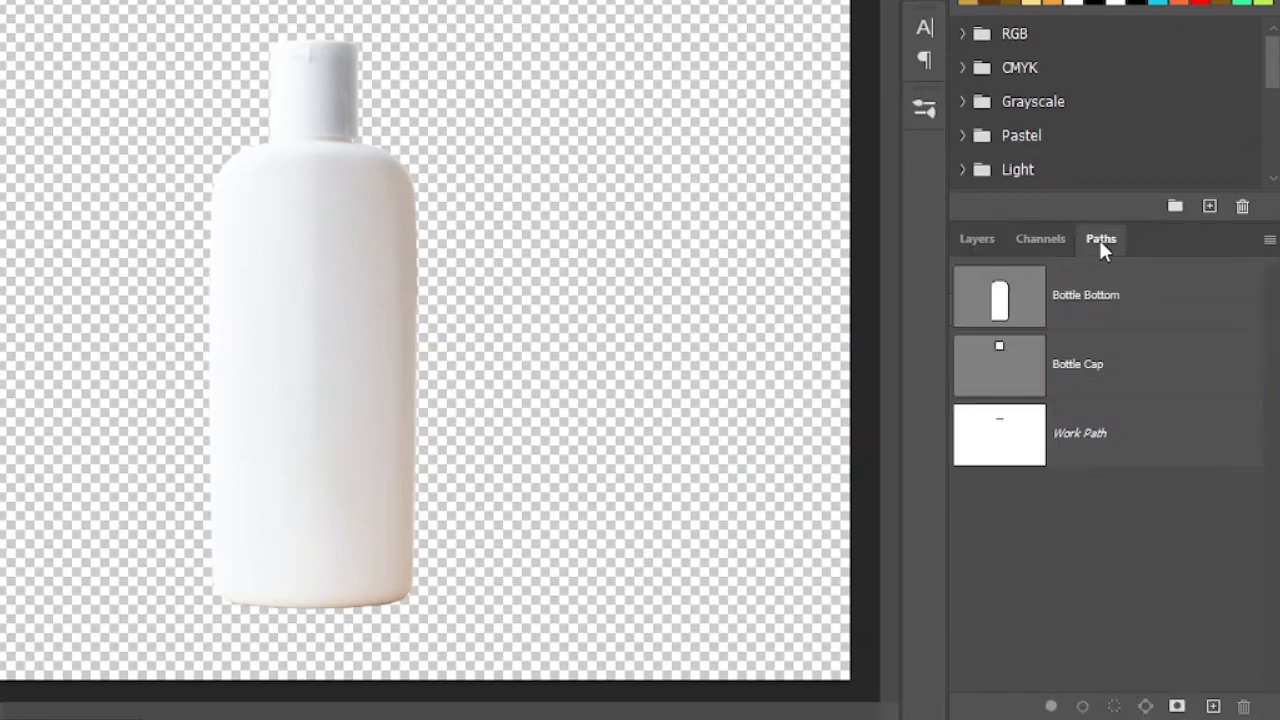
left_click(1082, 365)
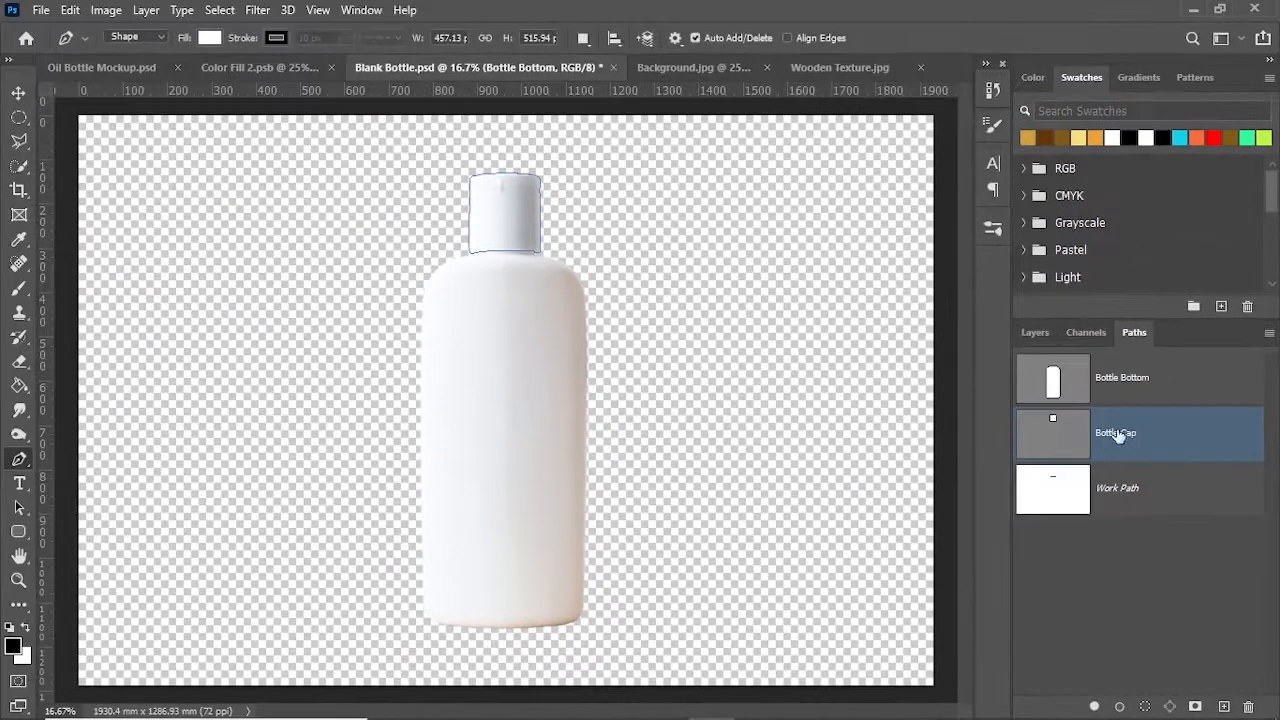
right_click(486, 378)
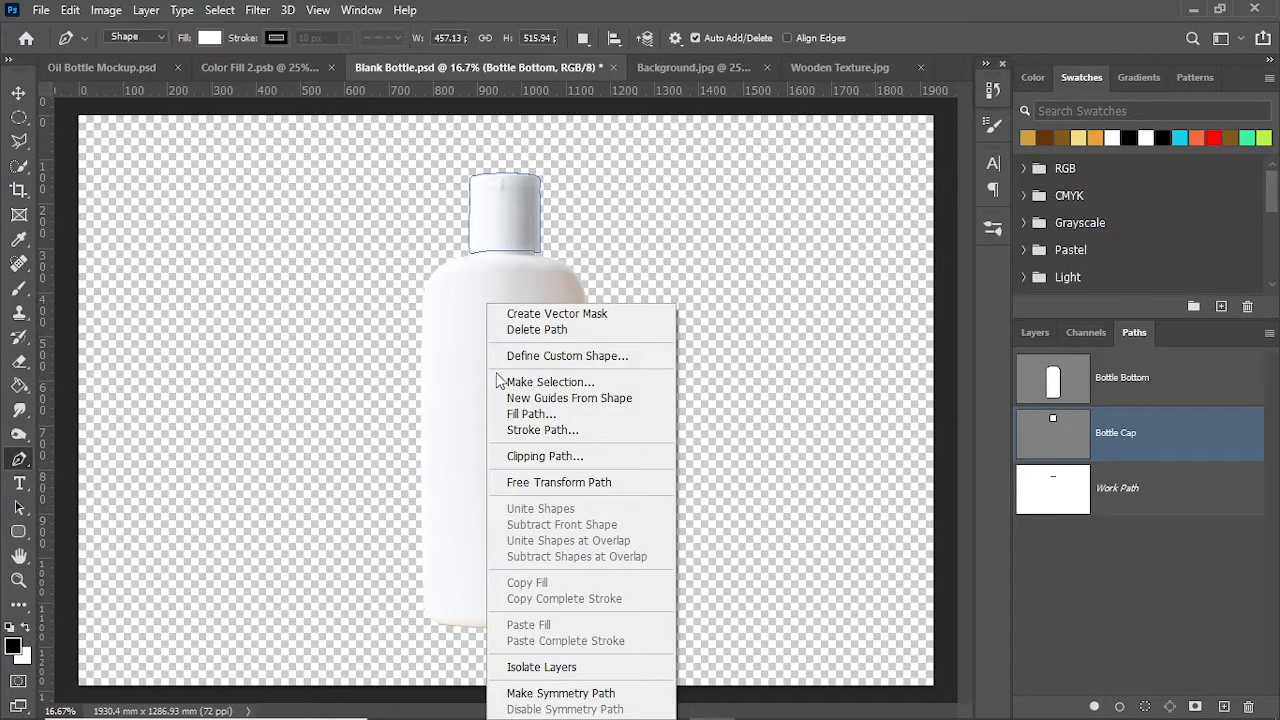
left_click(576, 384)
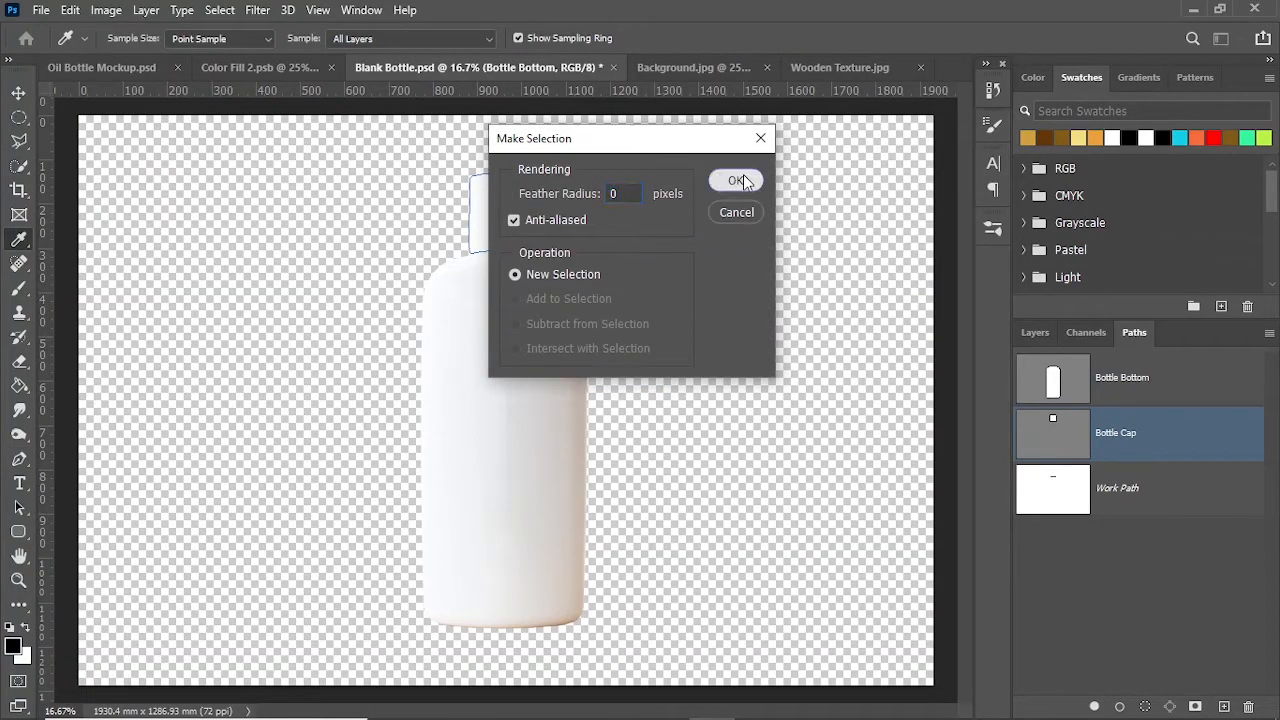
left_click(751, 181)
Step: Copy the selected cap from the Blank Bottle layer onto a new layer
left_click(1035, 332)
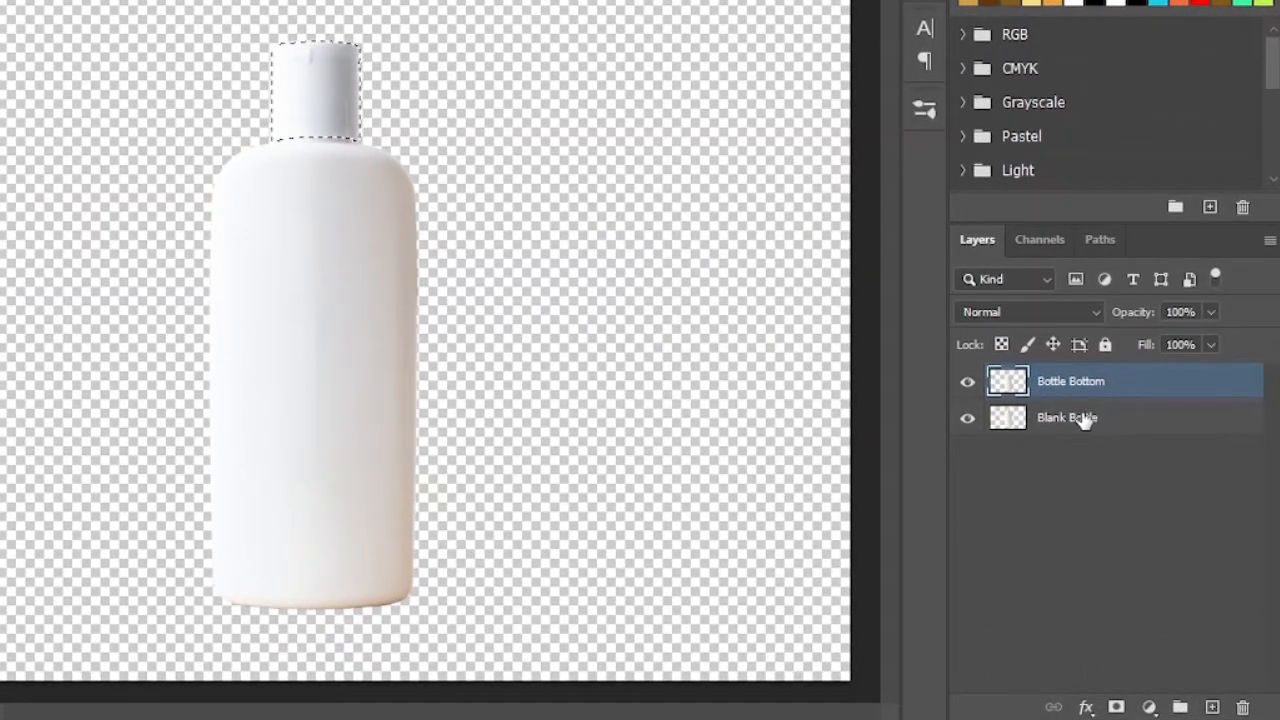
left_click(1096, 424)
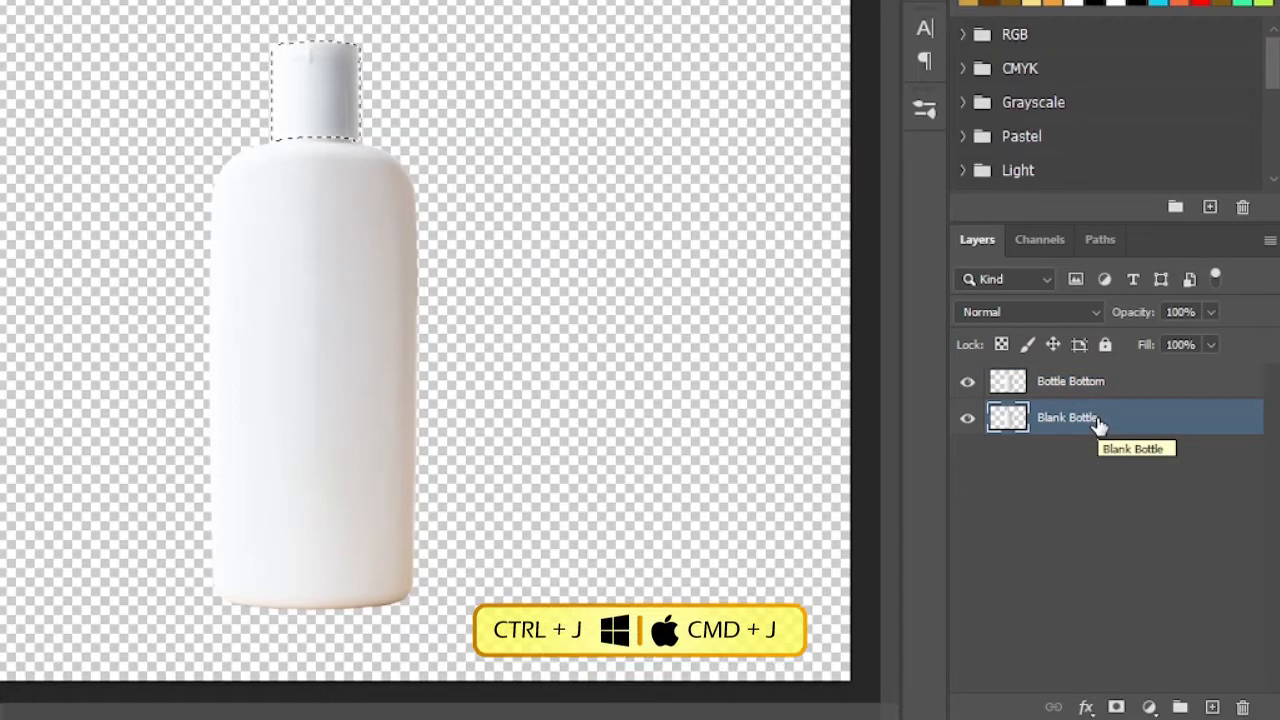
key("ctrl+j")
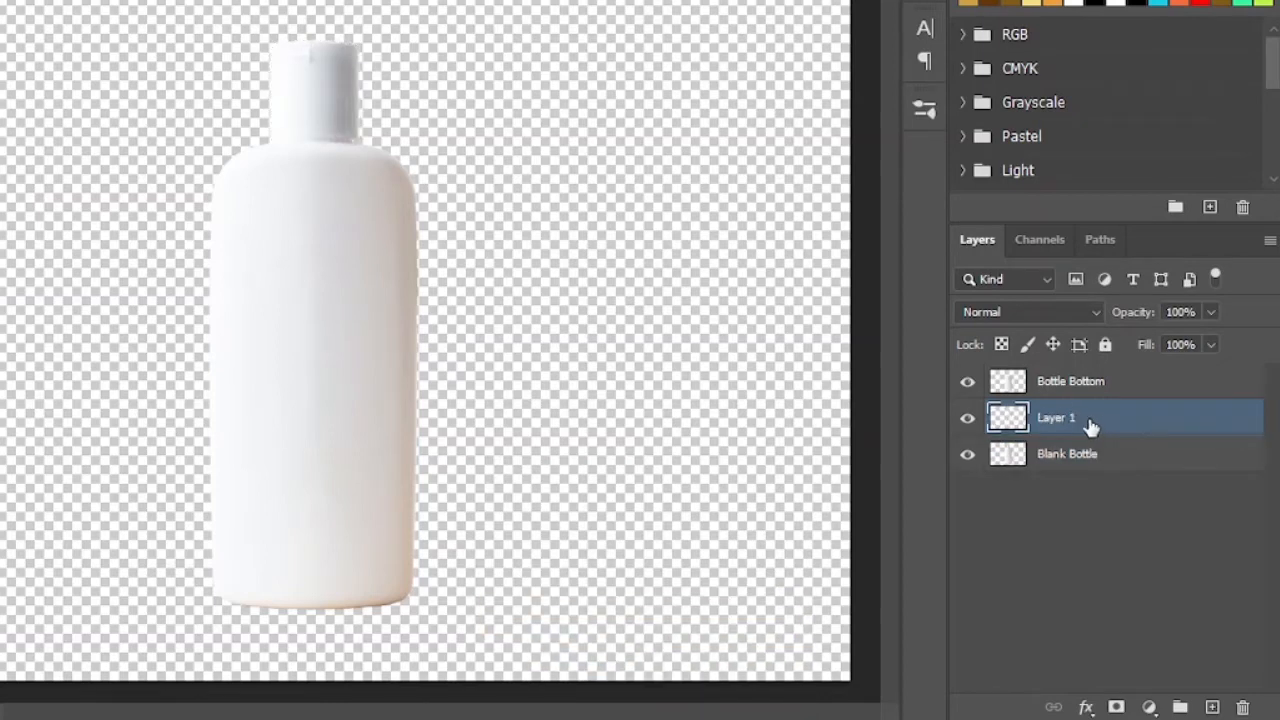
Step: Inspect the cap cut-out alone by temporarily hiding the Blank Bottle and Bottle Bottom layers, and show both again
left_click(968, 455)
left_click(968, 381)
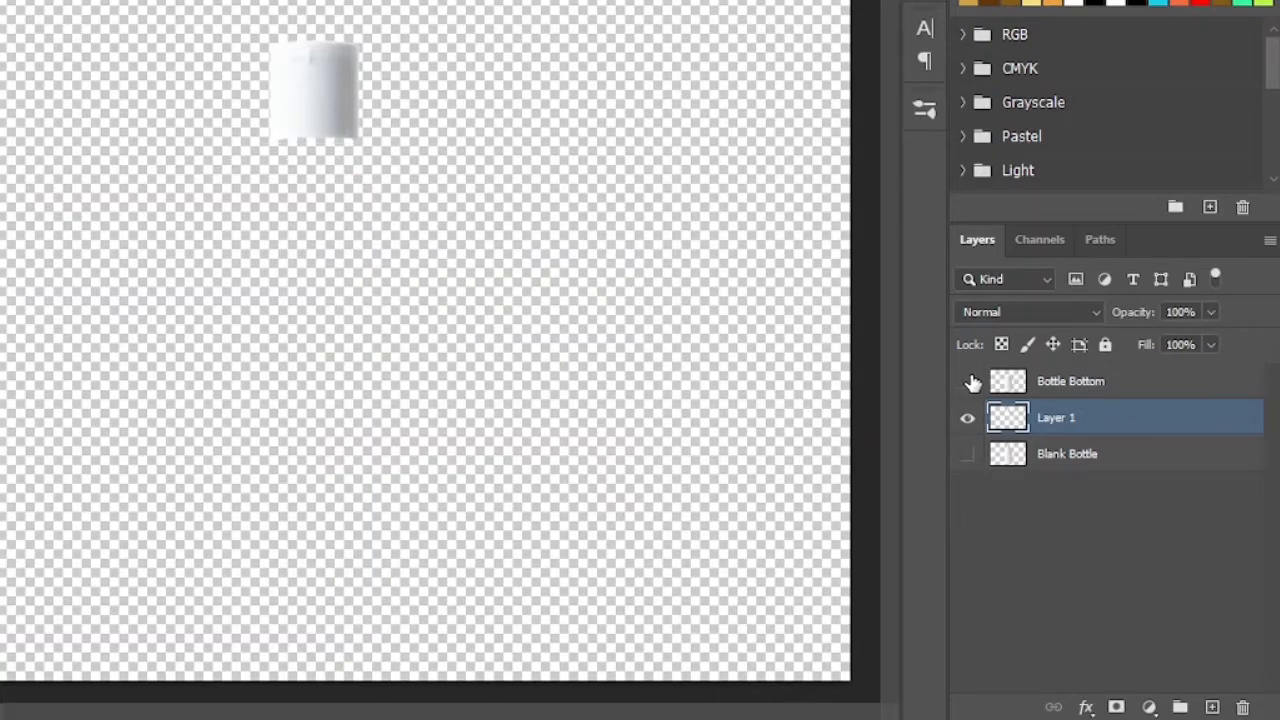
left_click(968, 456)
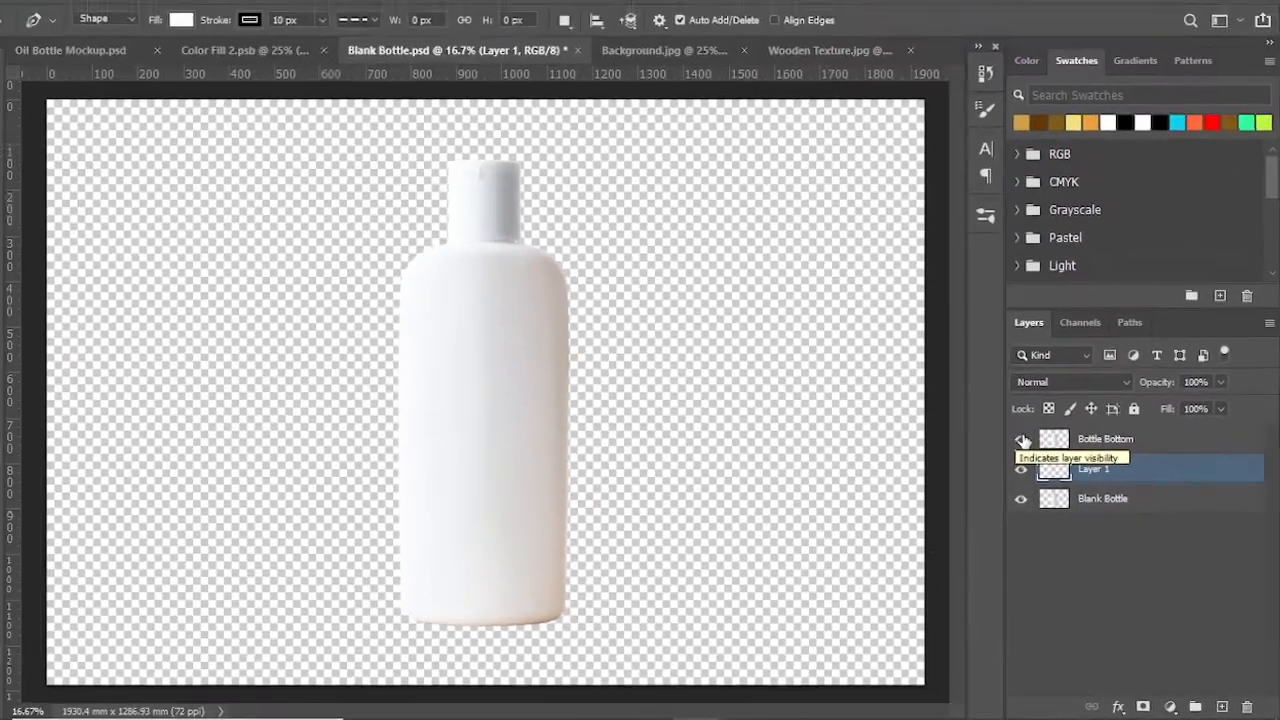
left_click(966, 381)
left_click(1012, 577)
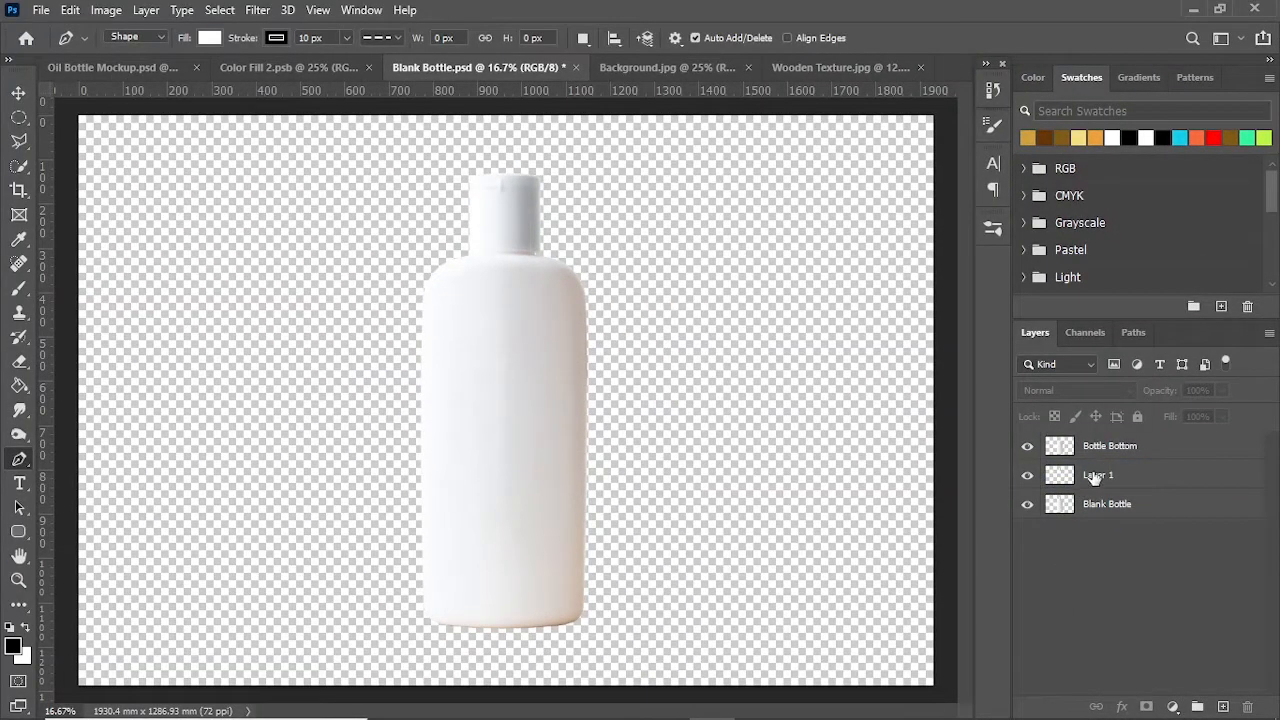
Step: Rename the copied cap layer as Cap and move the Bottle Bottom layer directly beneath it
double_click(1092, 476)
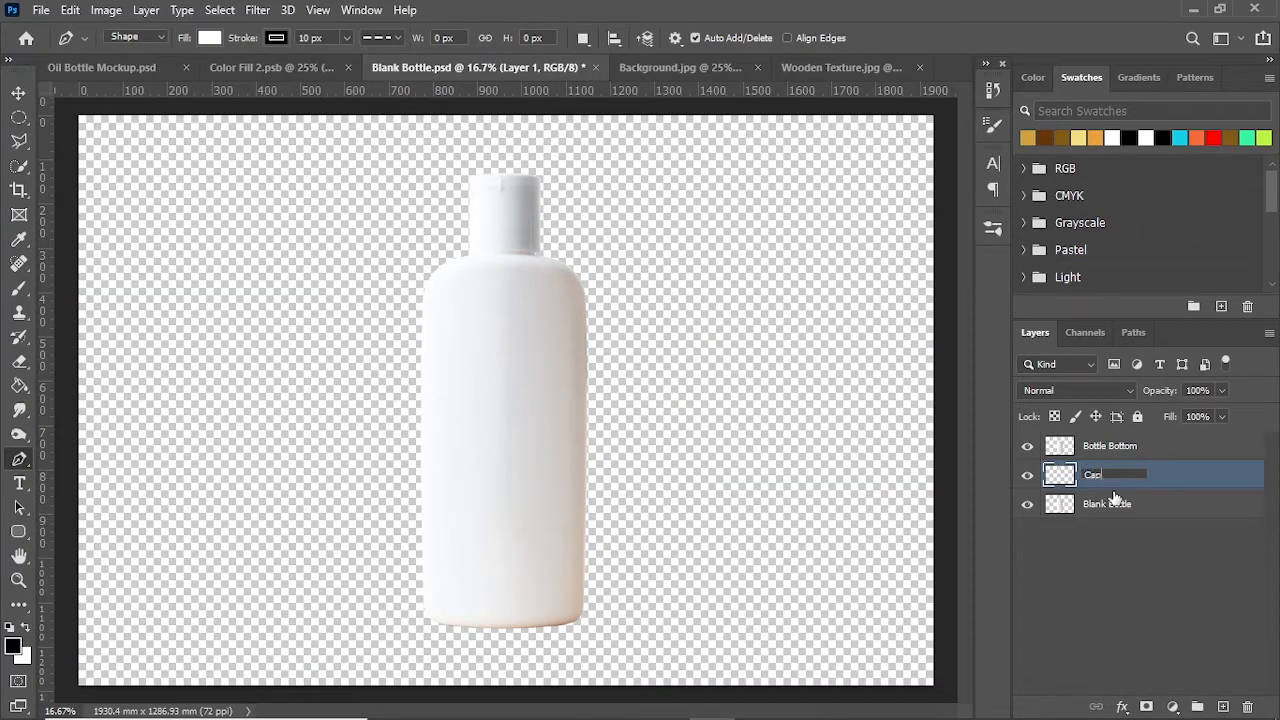
key("Return")
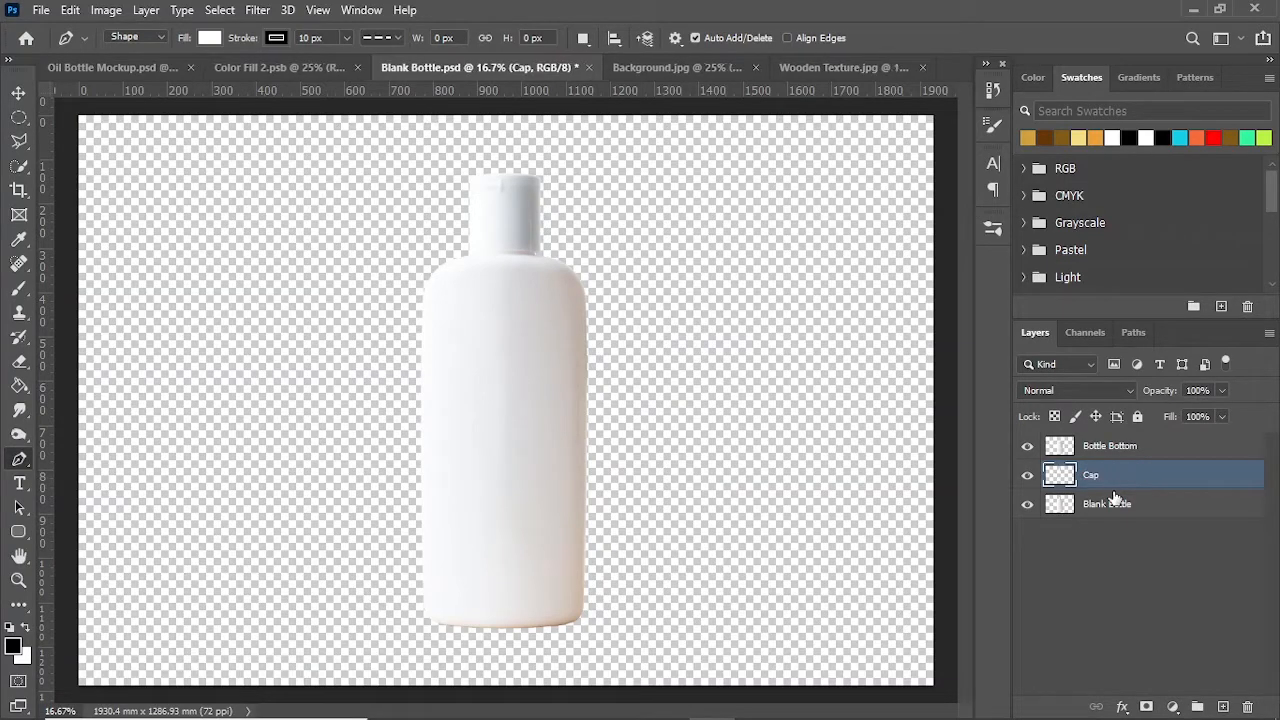
left_click(1157, 447)
left_click_drag(1161, 452, 1166, 480)
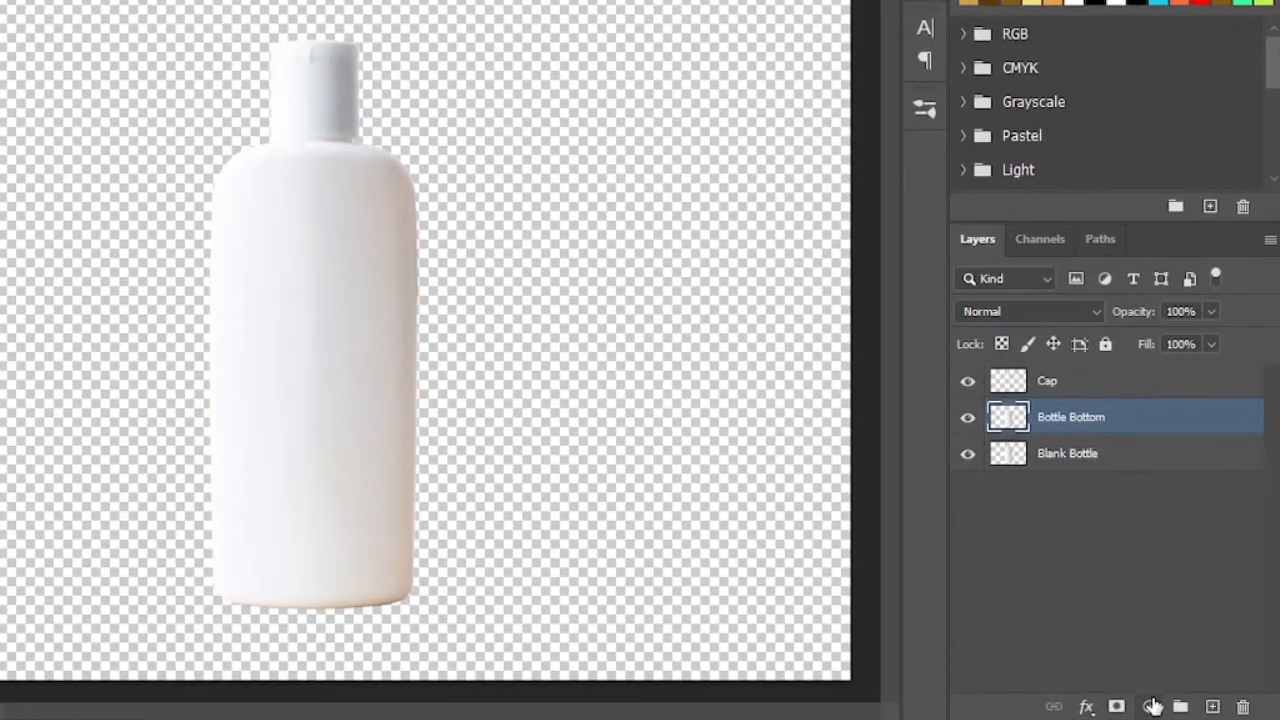
Step: Add a Solid Color fill layer above Bottle Bottom using the golden swatch d1a13e
left_click(1149, 707)
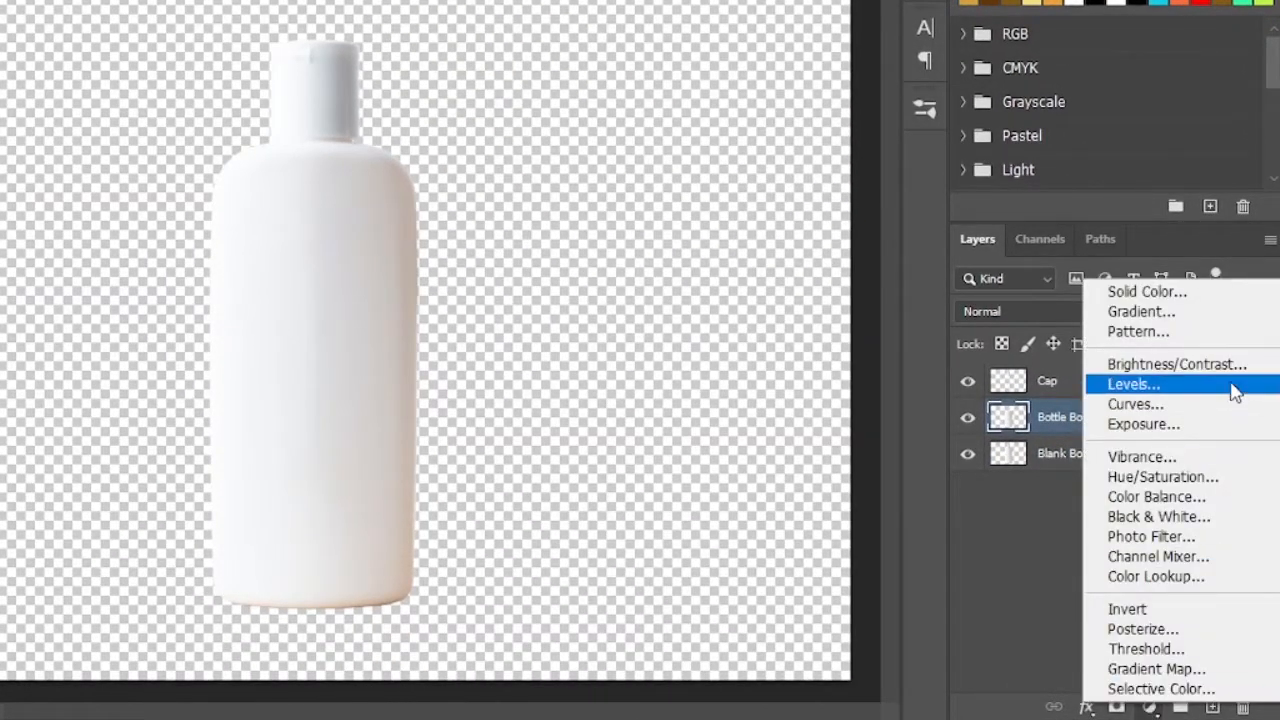
left_click(1219, 289)
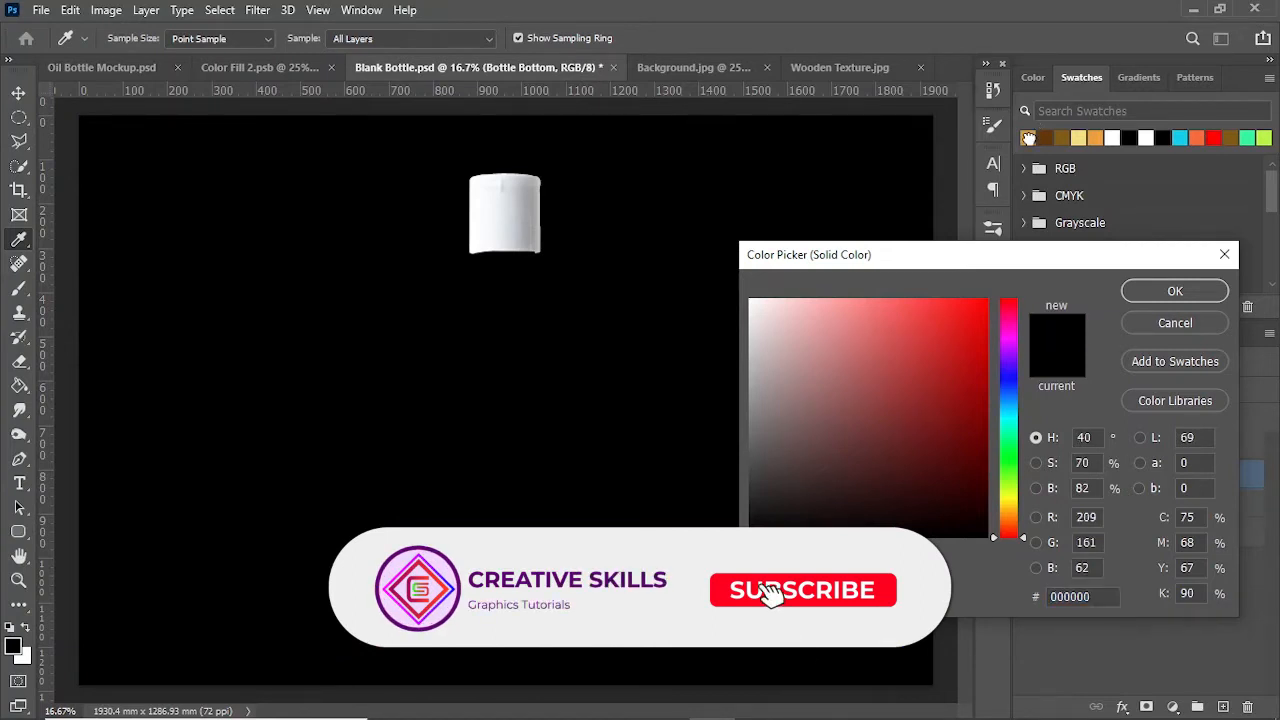
left_click(1031, 140)
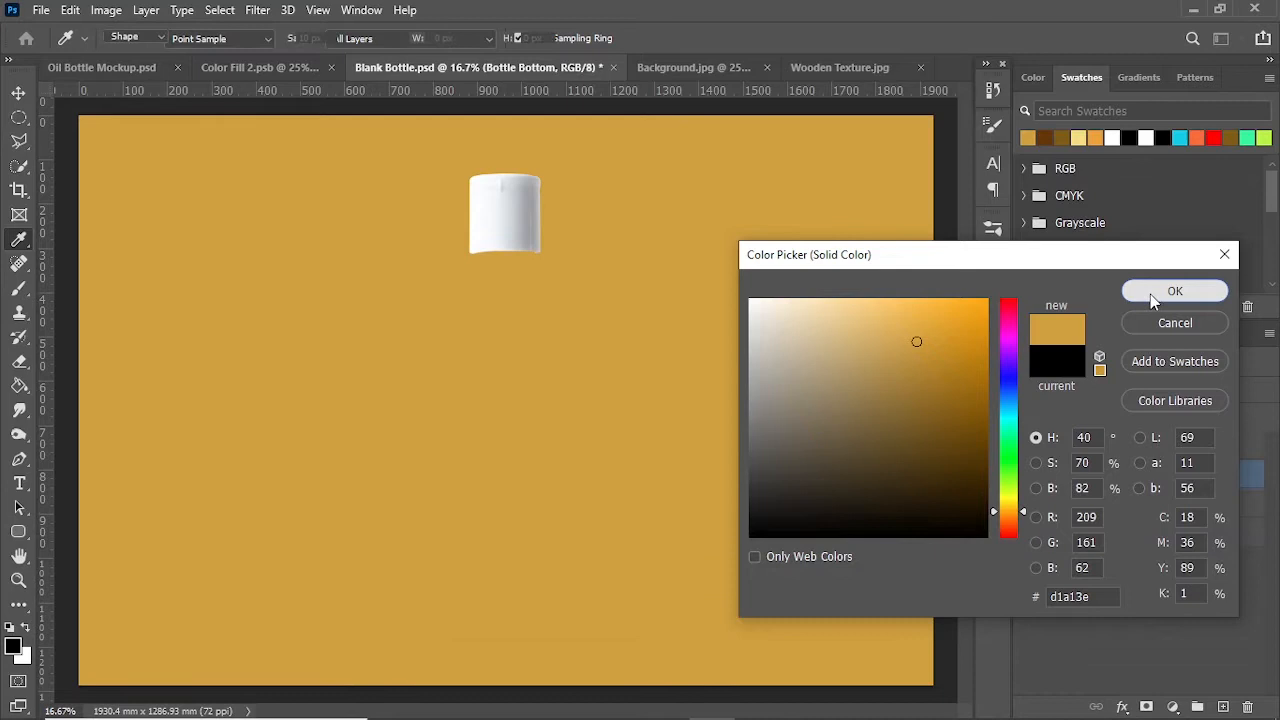
left_click(1150, 294)
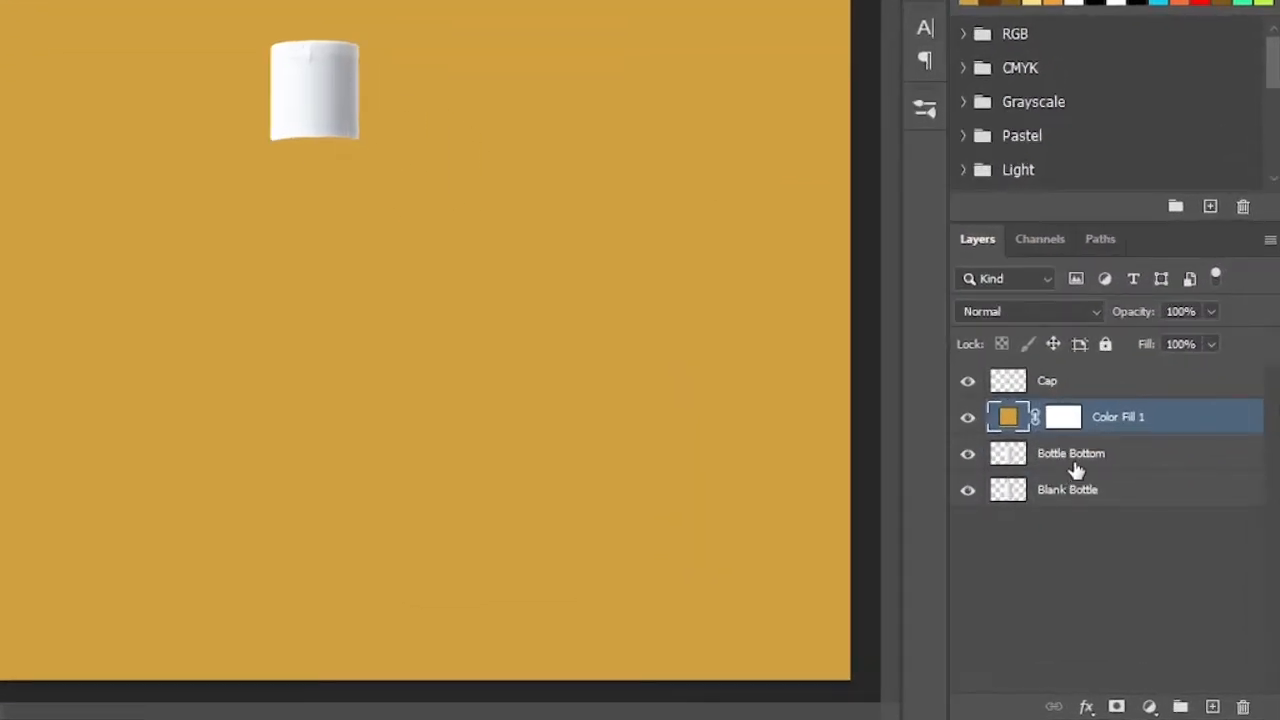
Step: Load the Bottle Bottom layer's outline as a selection and delete the golden color fill's layer mask
left_click(1065, 460)
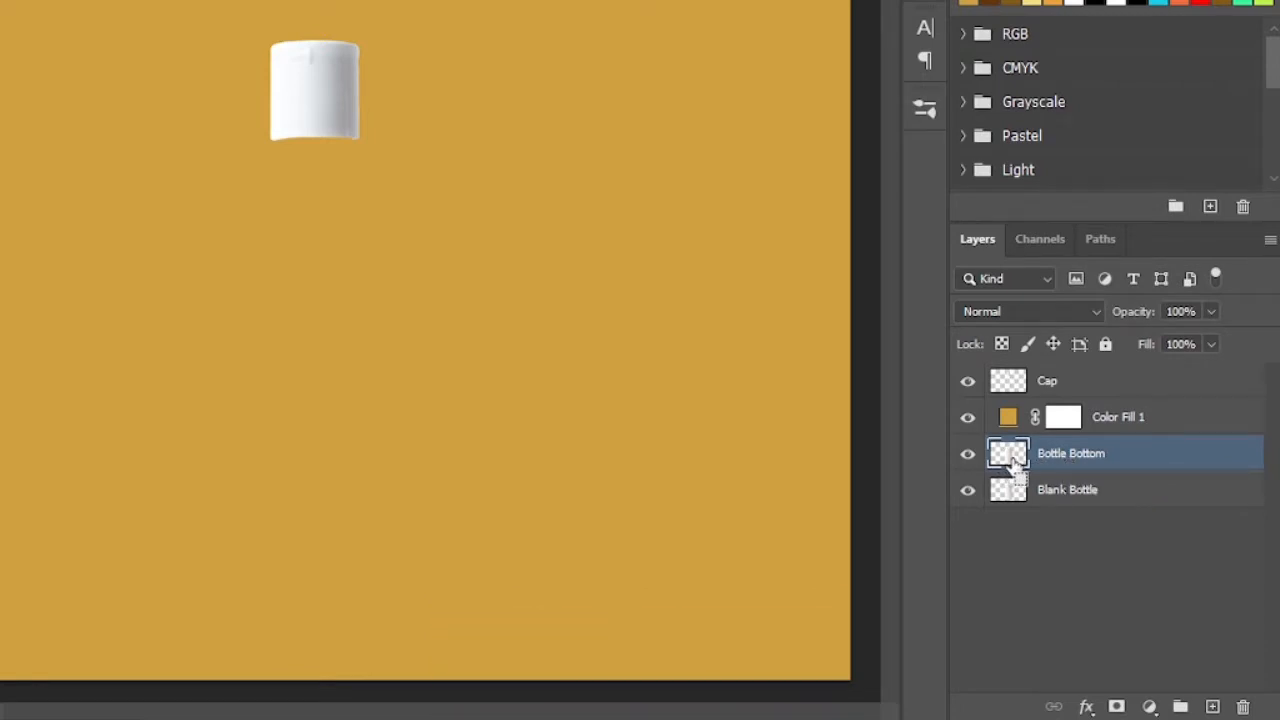
left_click(1013, 462, "ctrl")
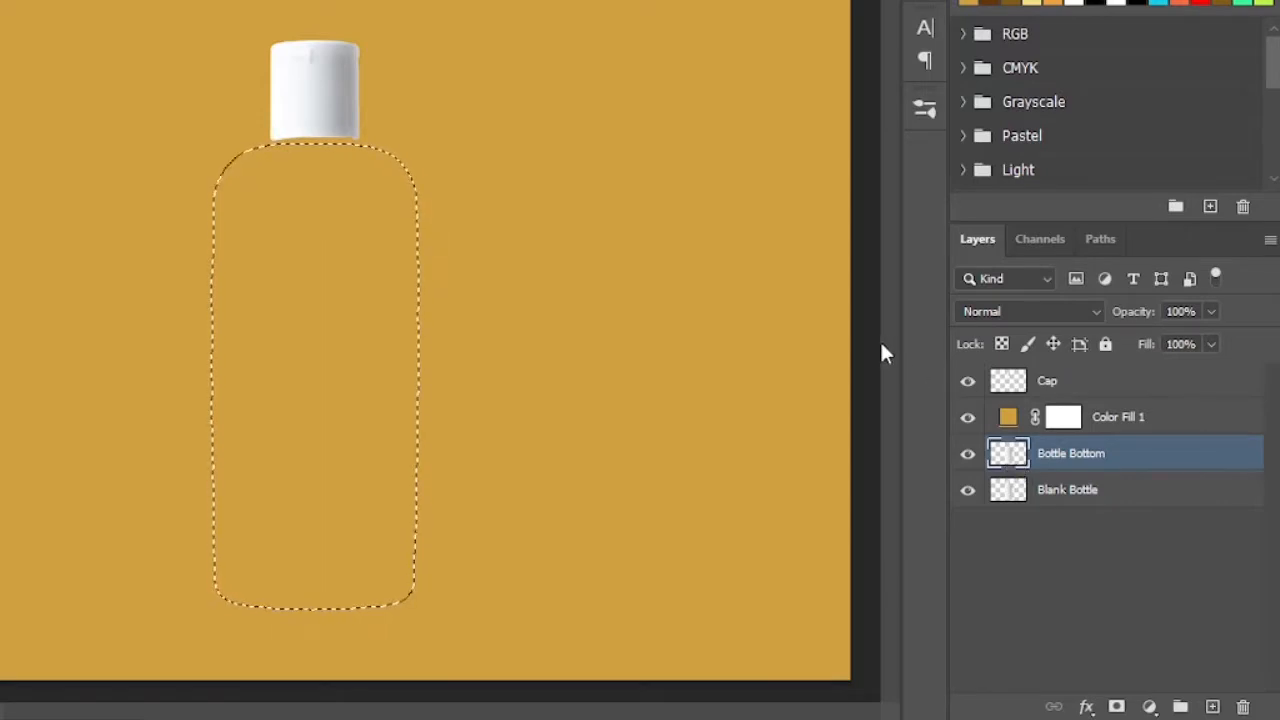
left_click(1063, 417)
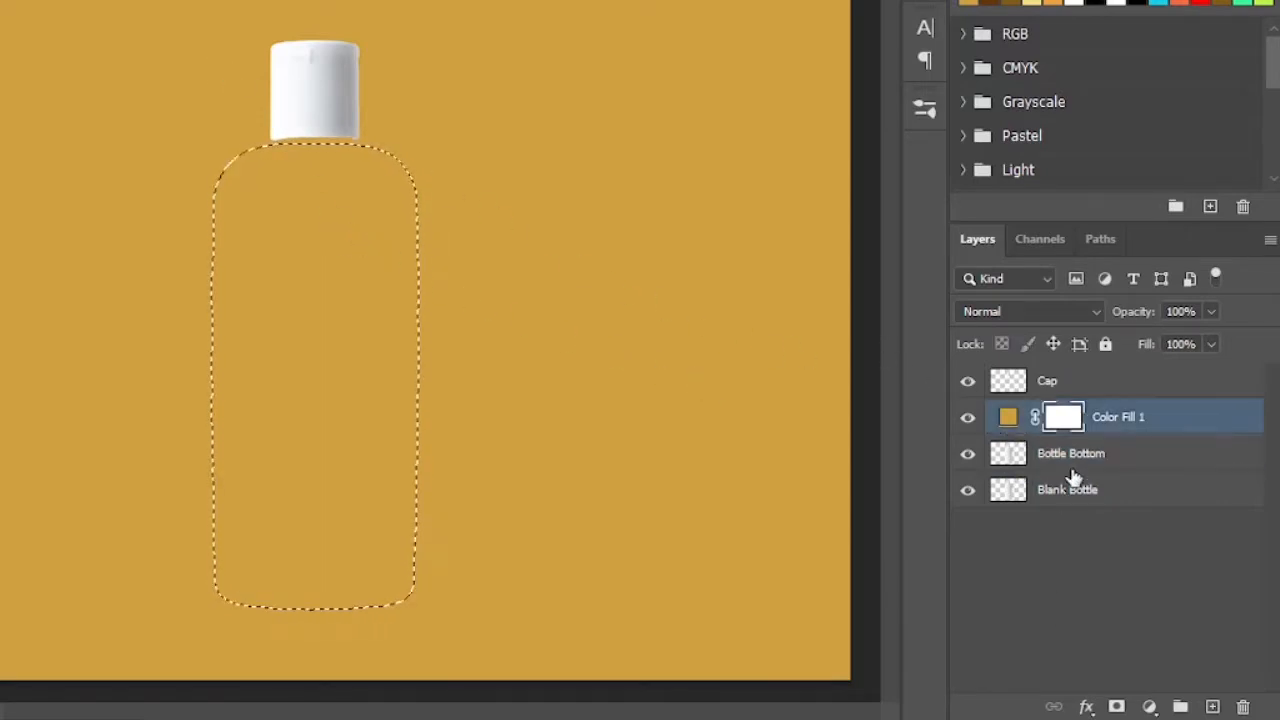
right_click(1067, 423)
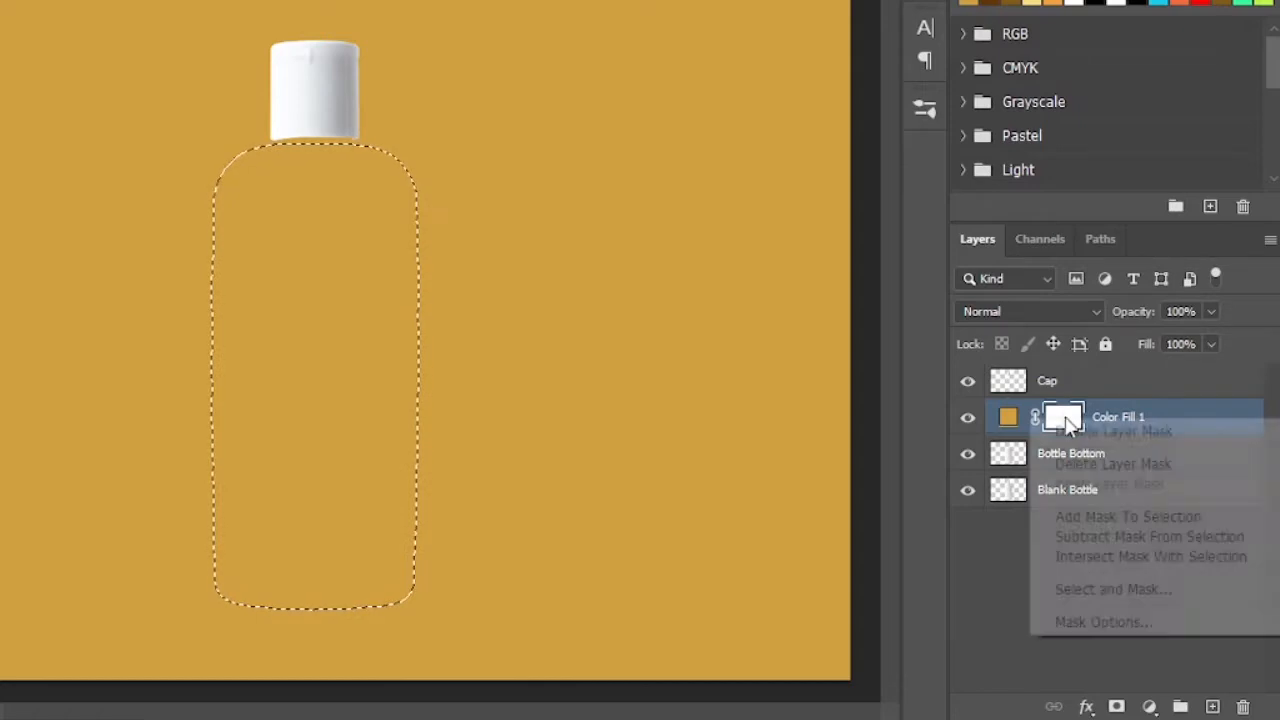
left_click(1076, 466)
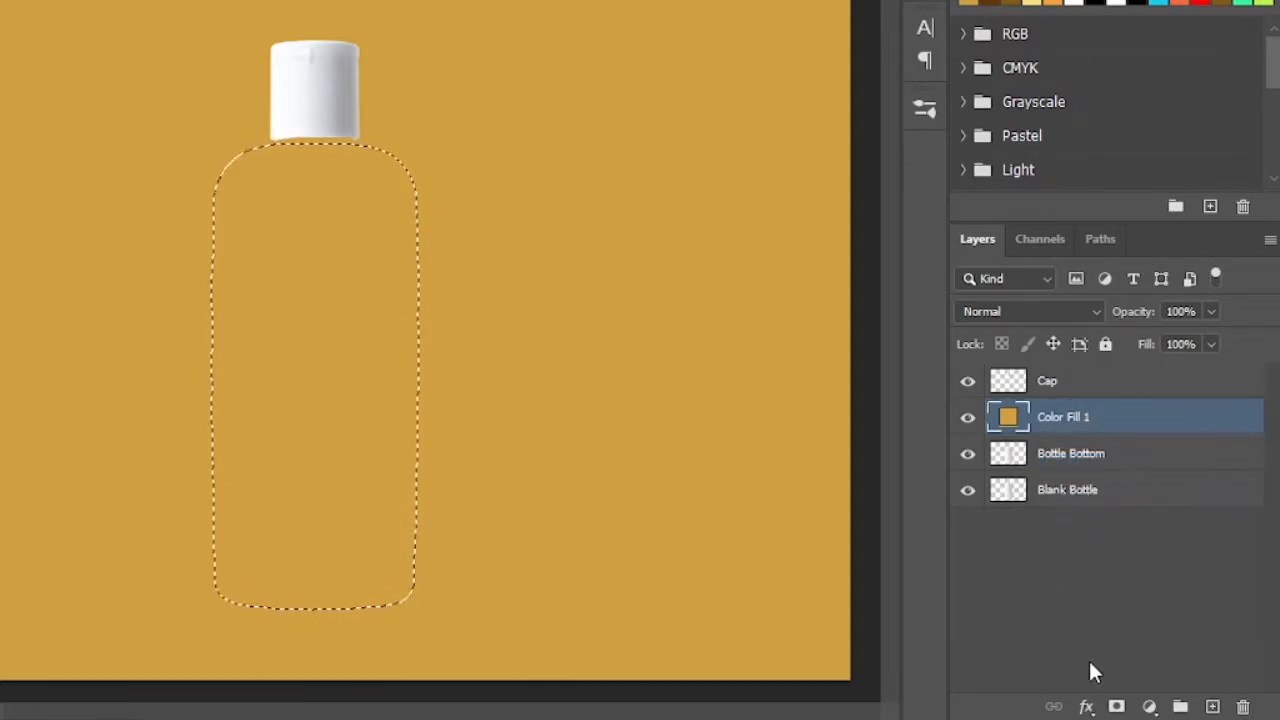
Step: Mask the golden fill to the bottle body selection and add a Solid Color fill above it using the brown swatch 815c15
left_click(1115, 706)
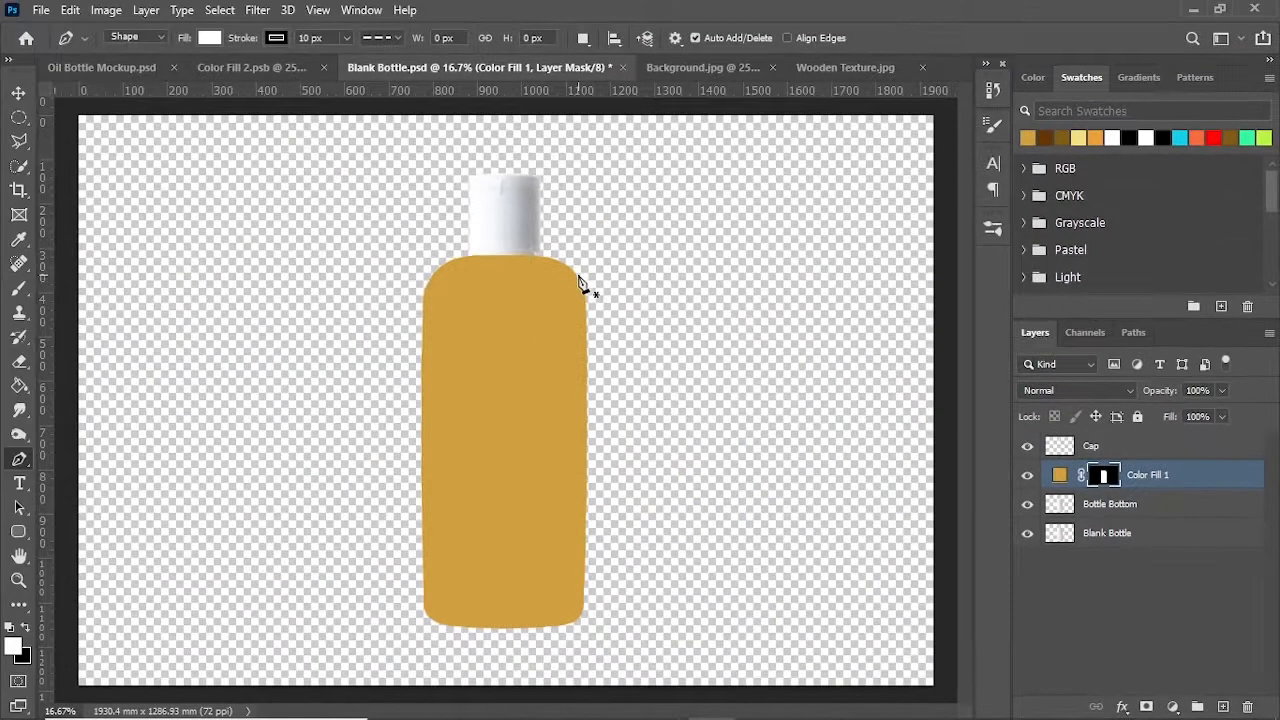
left_click(1173, 707)
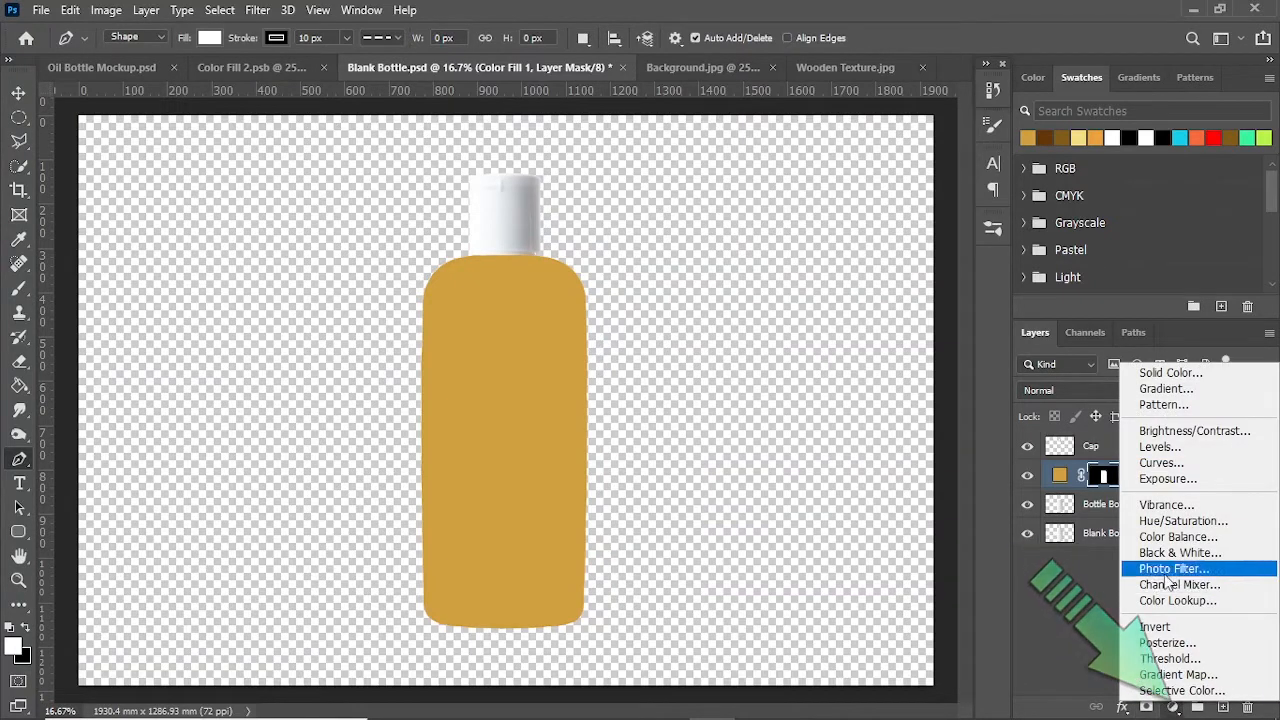
left_click(1185, 374)
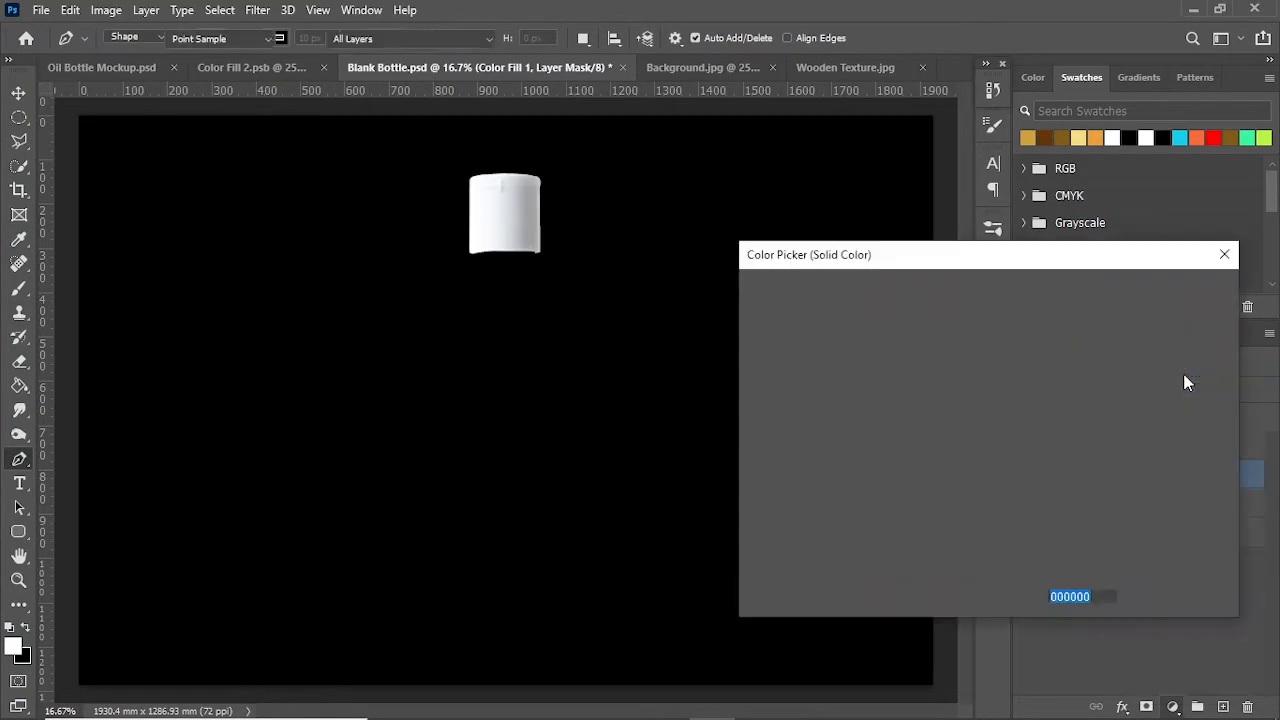
left_click(1060, 140)
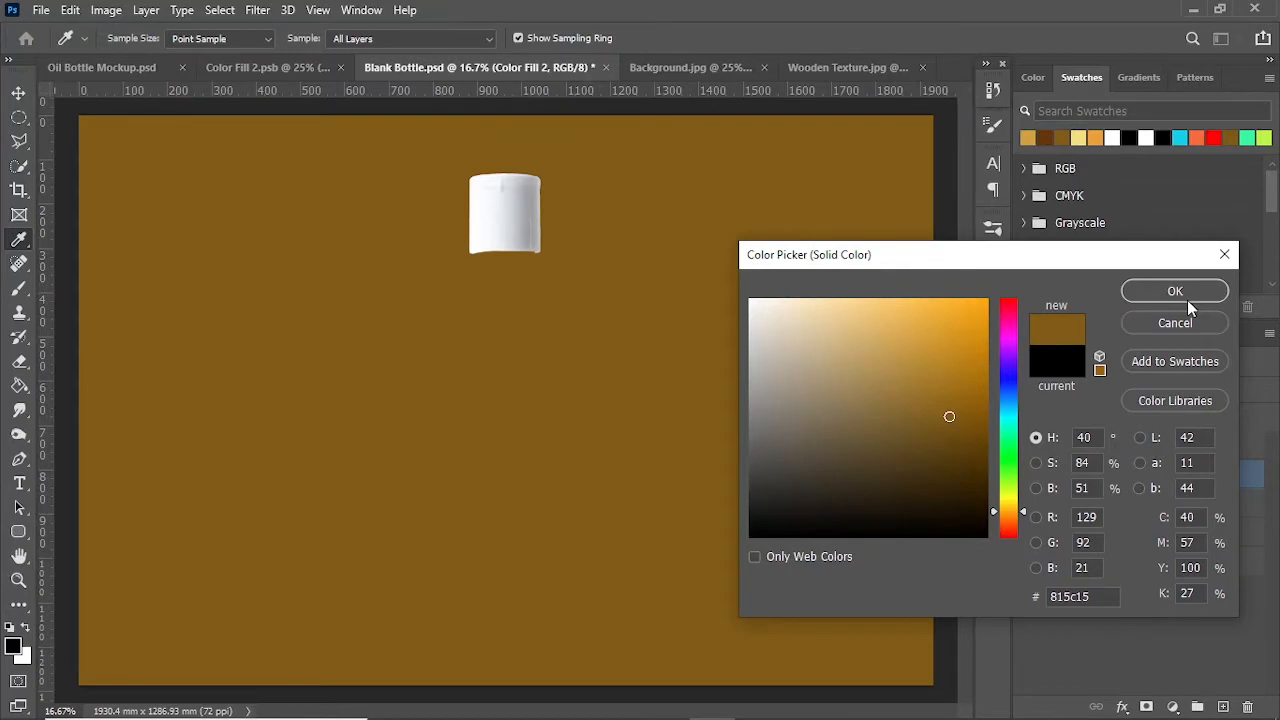
left_click(1187, 297)
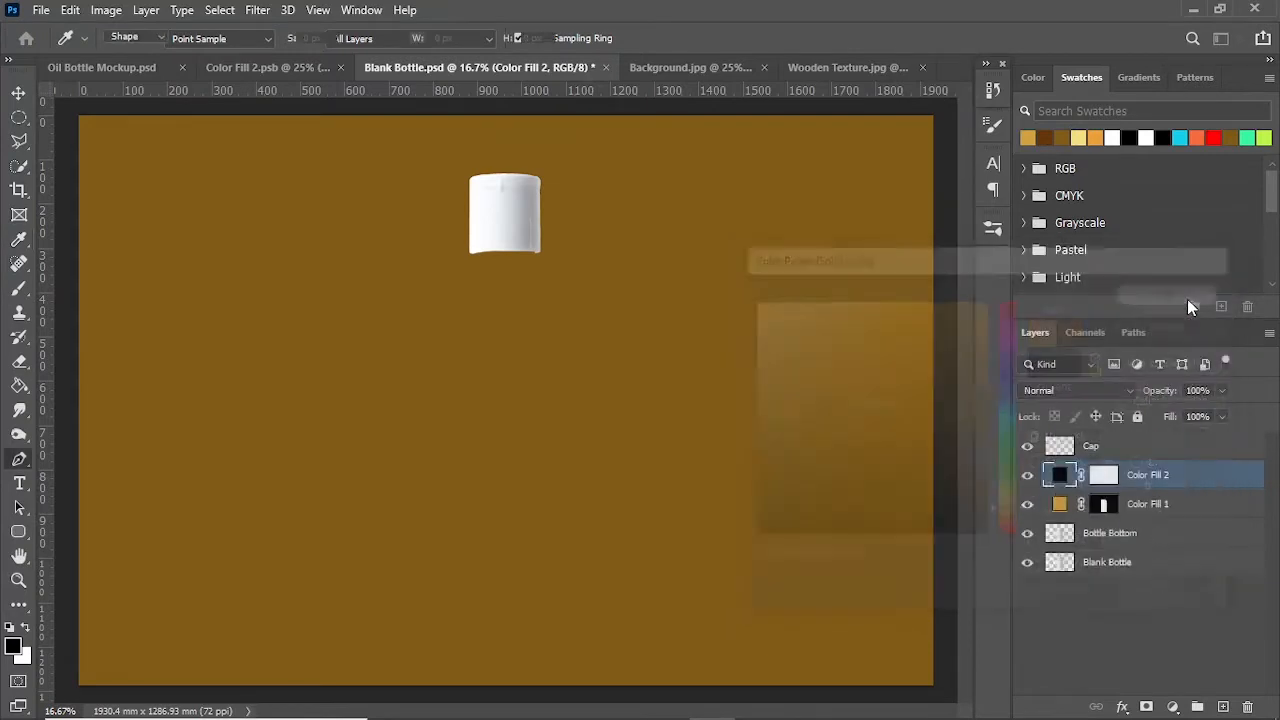
key("p")
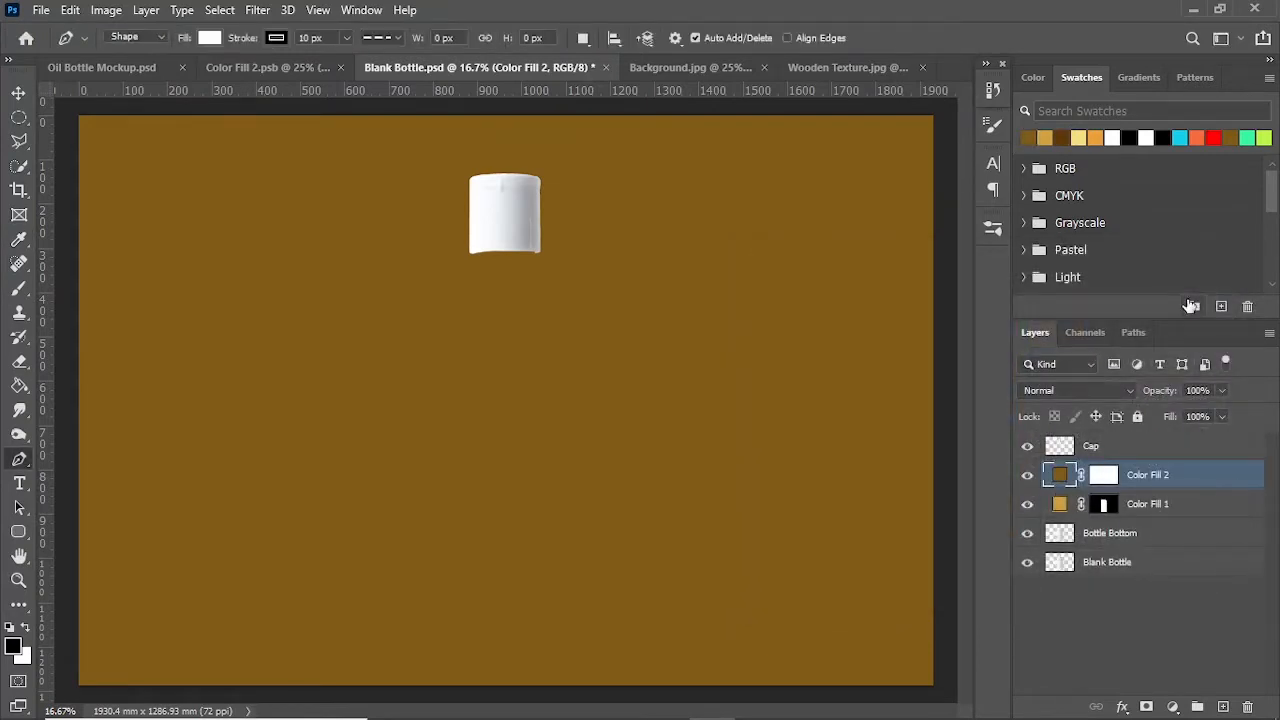
Step: Copy the golden fill's layer mask onto the brown fill layer, replacing its existing mask
left_click(1104, 504)
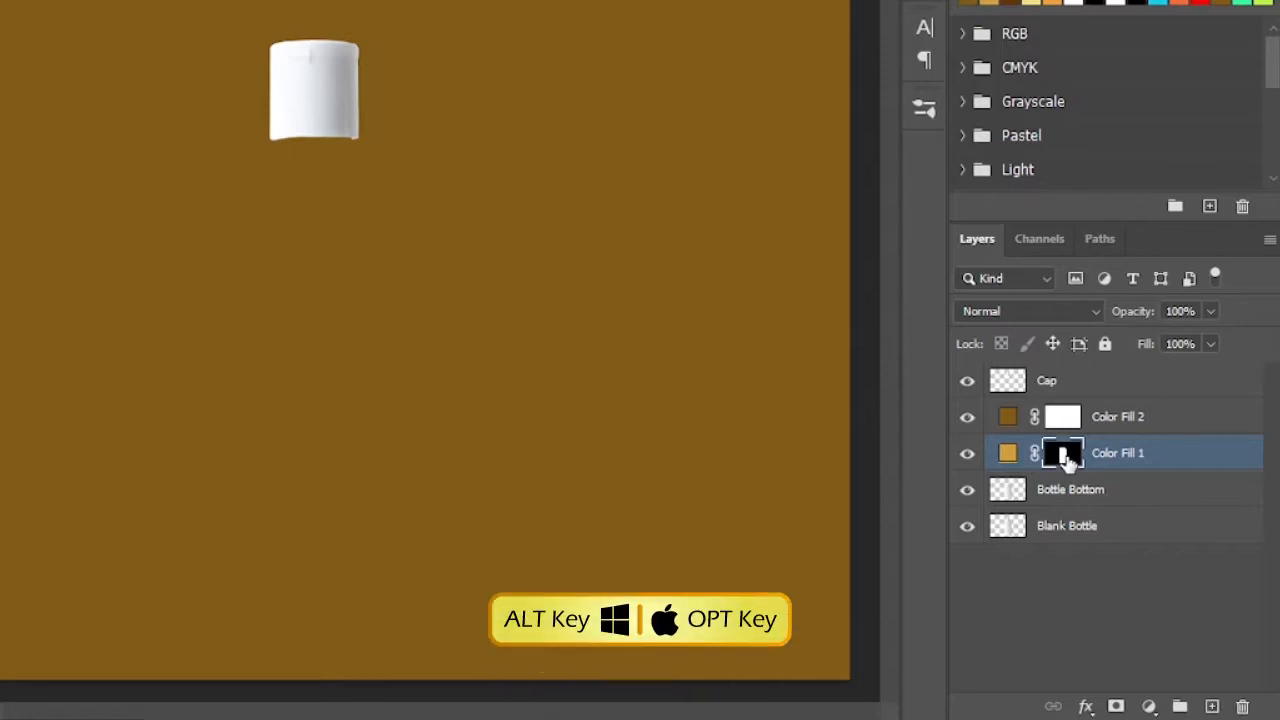
left_click_drag(1065, 457, 1062, 424)
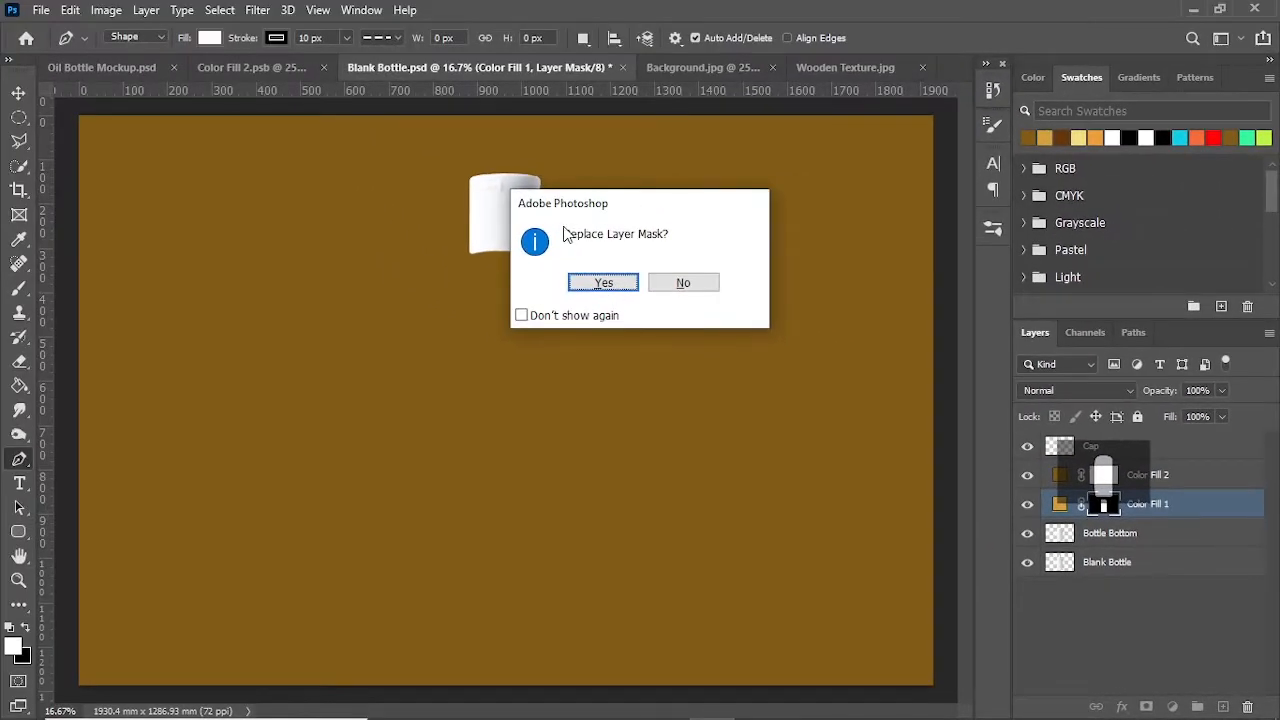
left_click(604, 284)
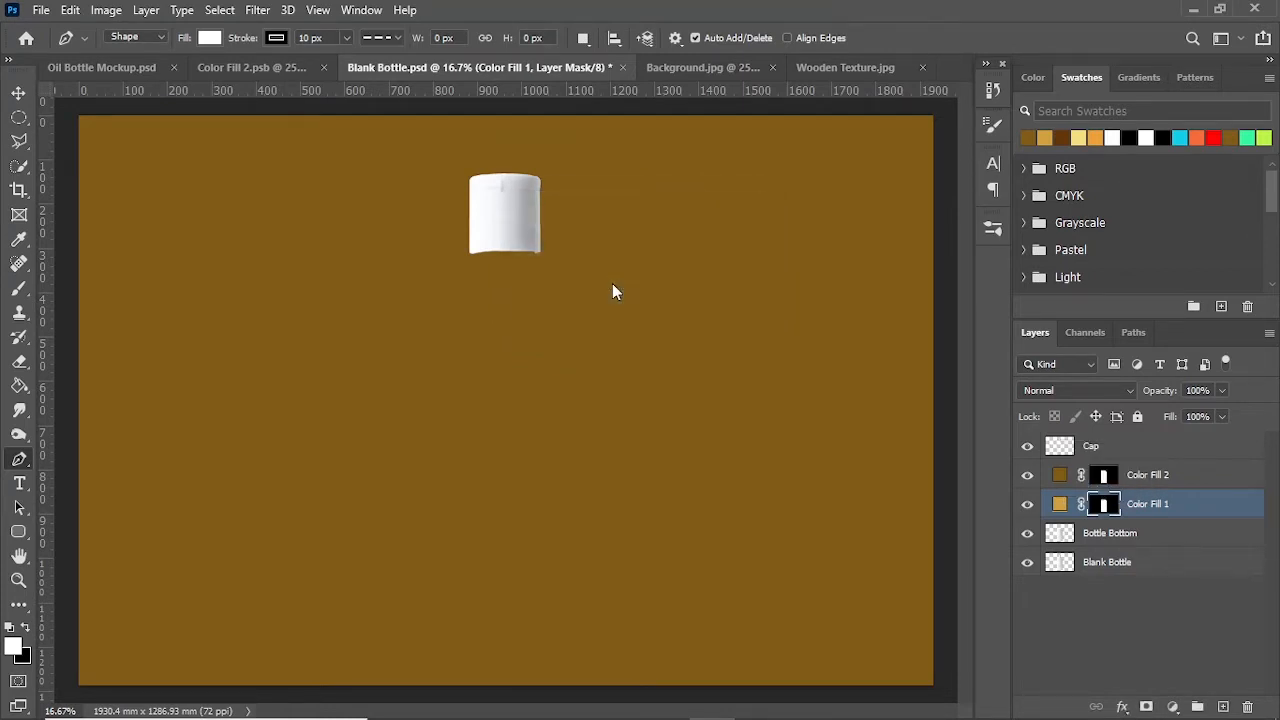
Step: Try the Linear Burn blend mode on the brown fill and Multiply on the golden fill
left_click(1140, 475)
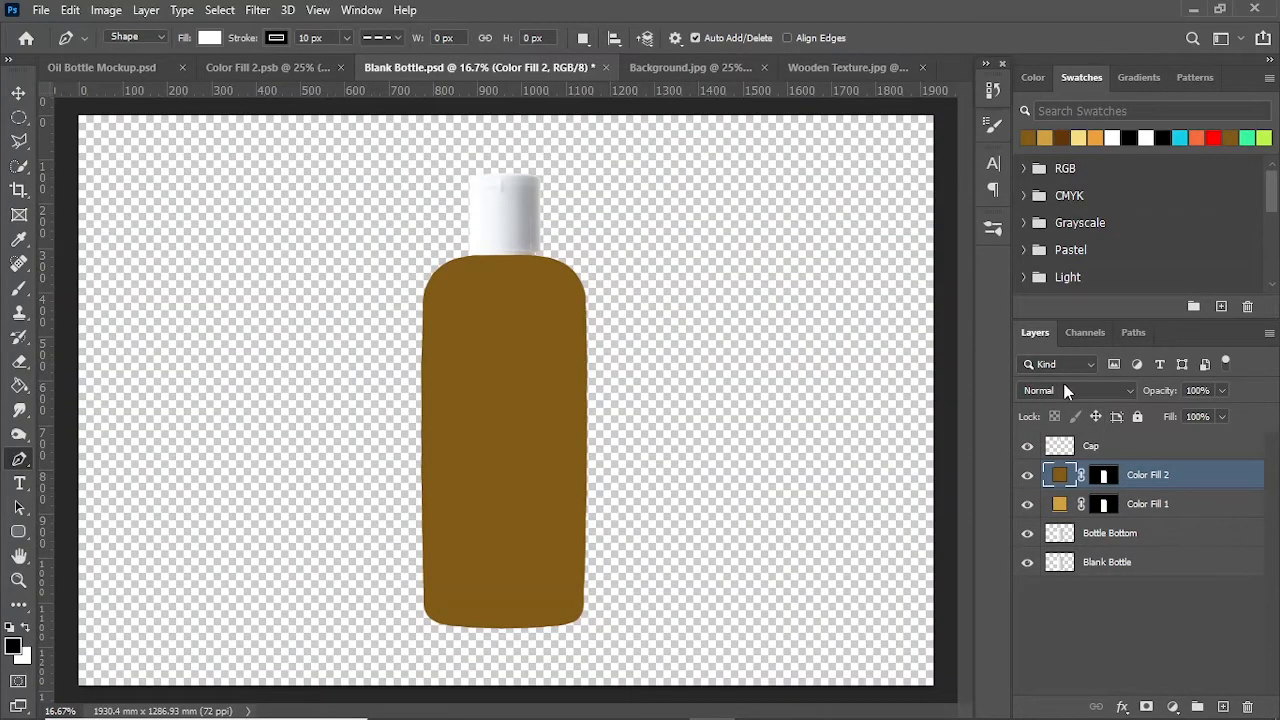
left_click(1068, 390)
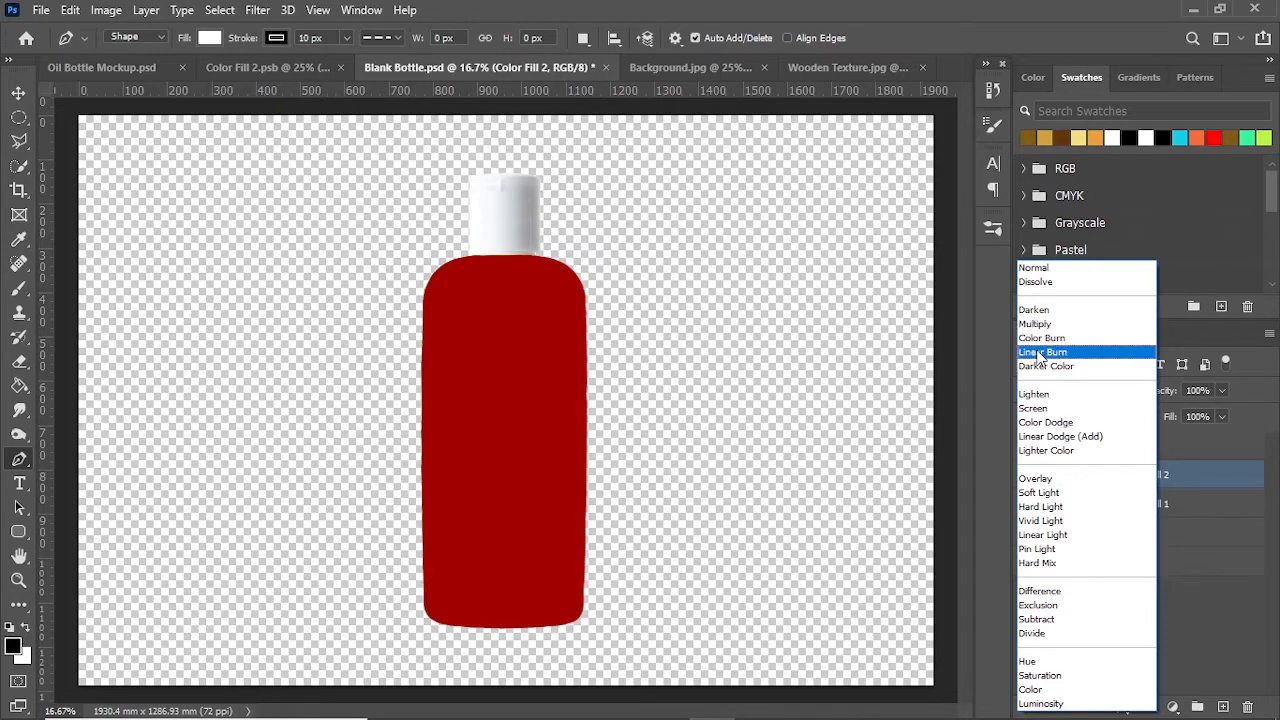
left_click(1045, 352)
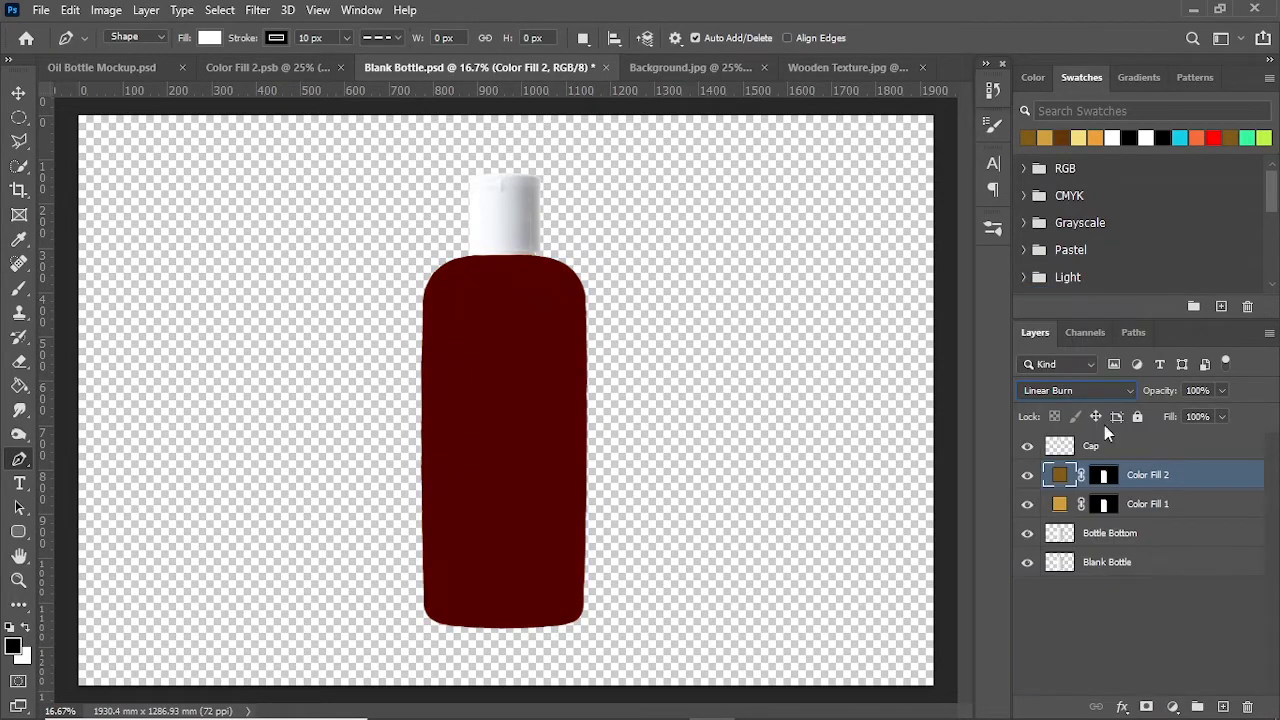
left_click(1152, 505)
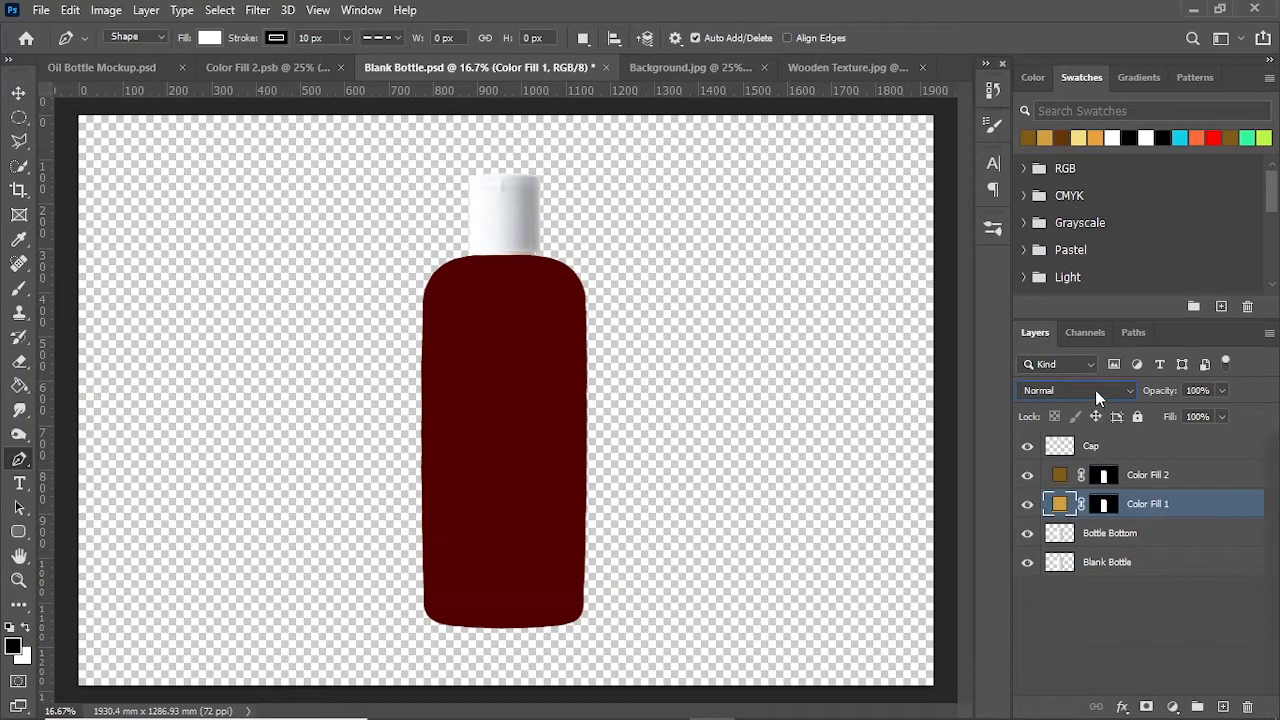
left_click(1096, 391)
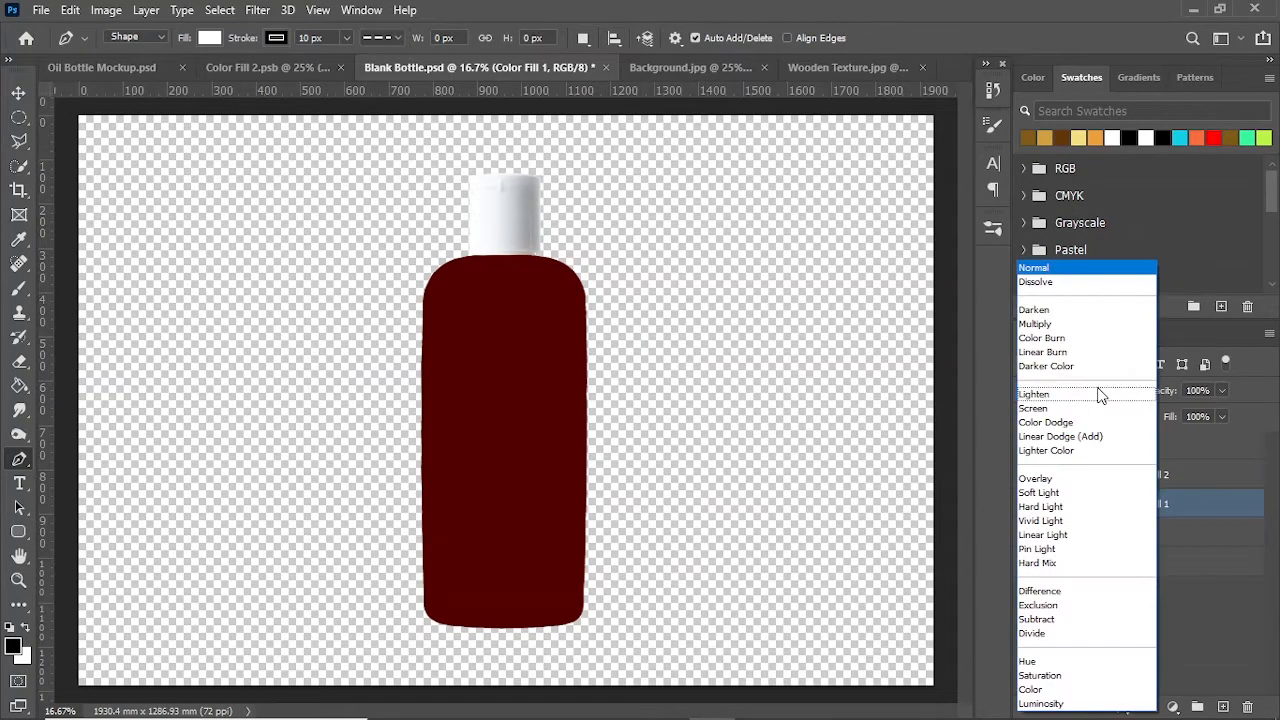
left_click(1058, 325)
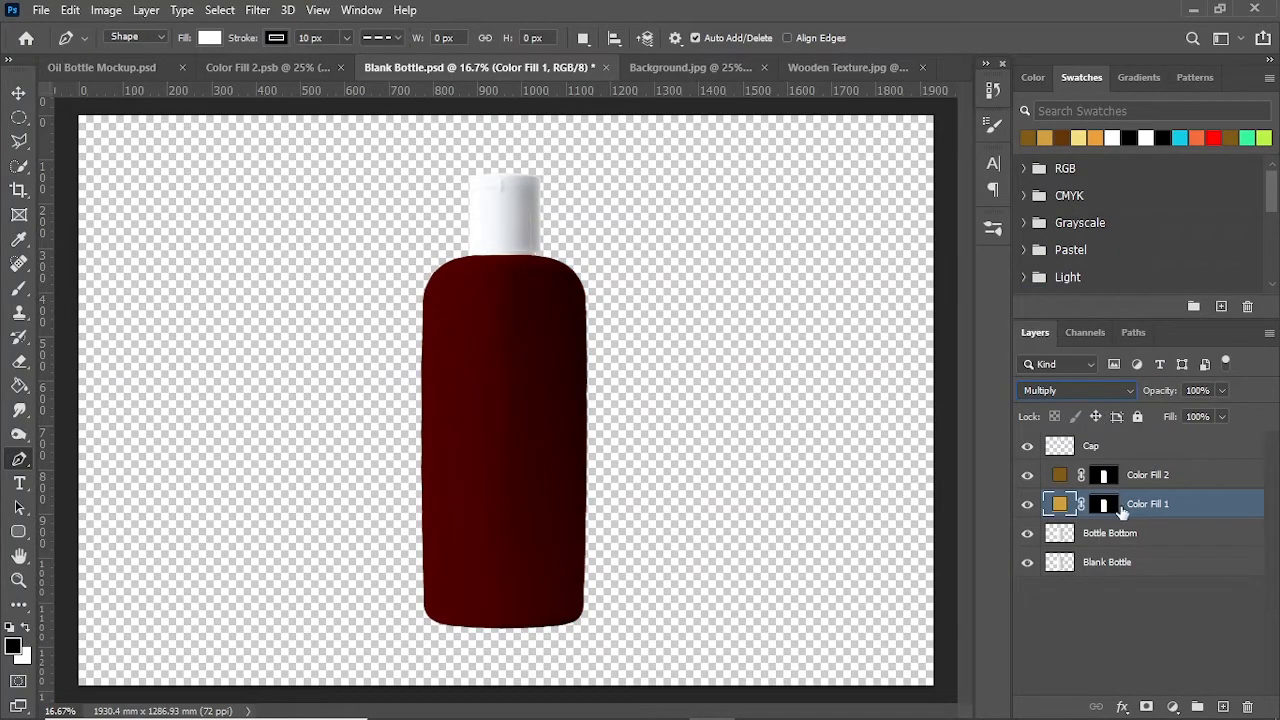
Step: Set the golden fill's blend mode to Linear Burn and the brown fill's to Multiply at 51% opacity
left_click(1079, 398)
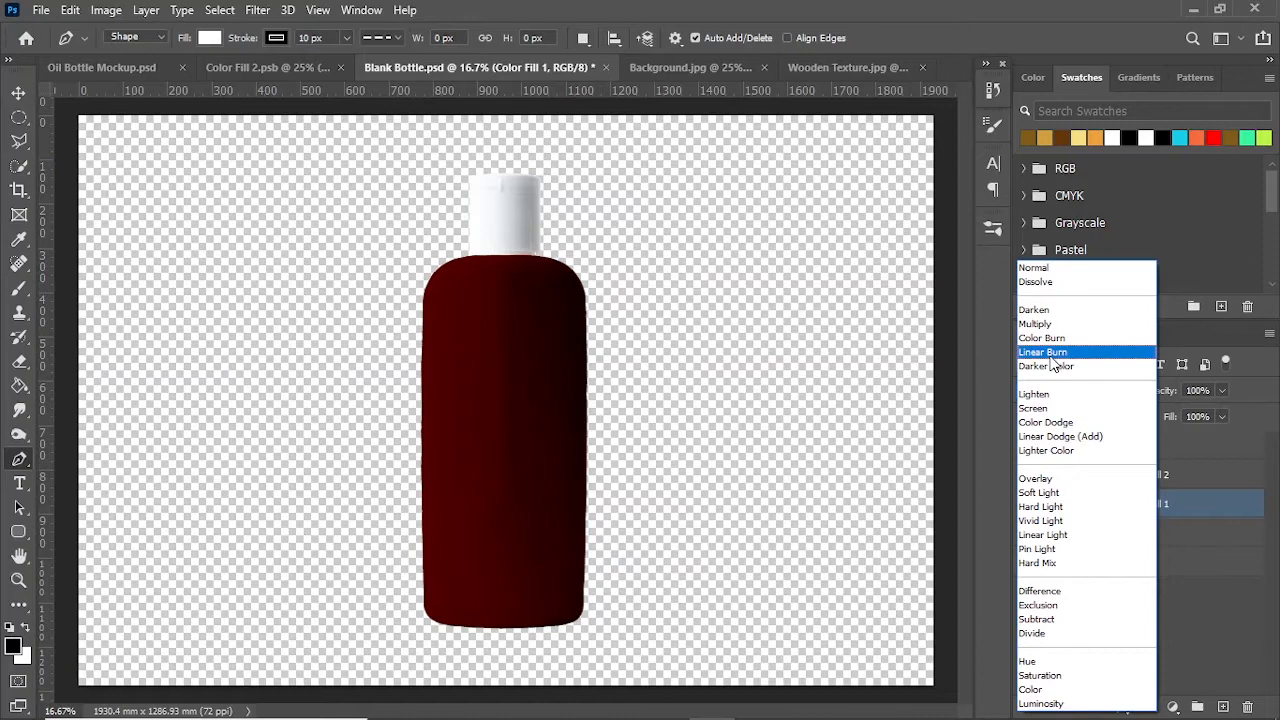
left_click(1045, 352)
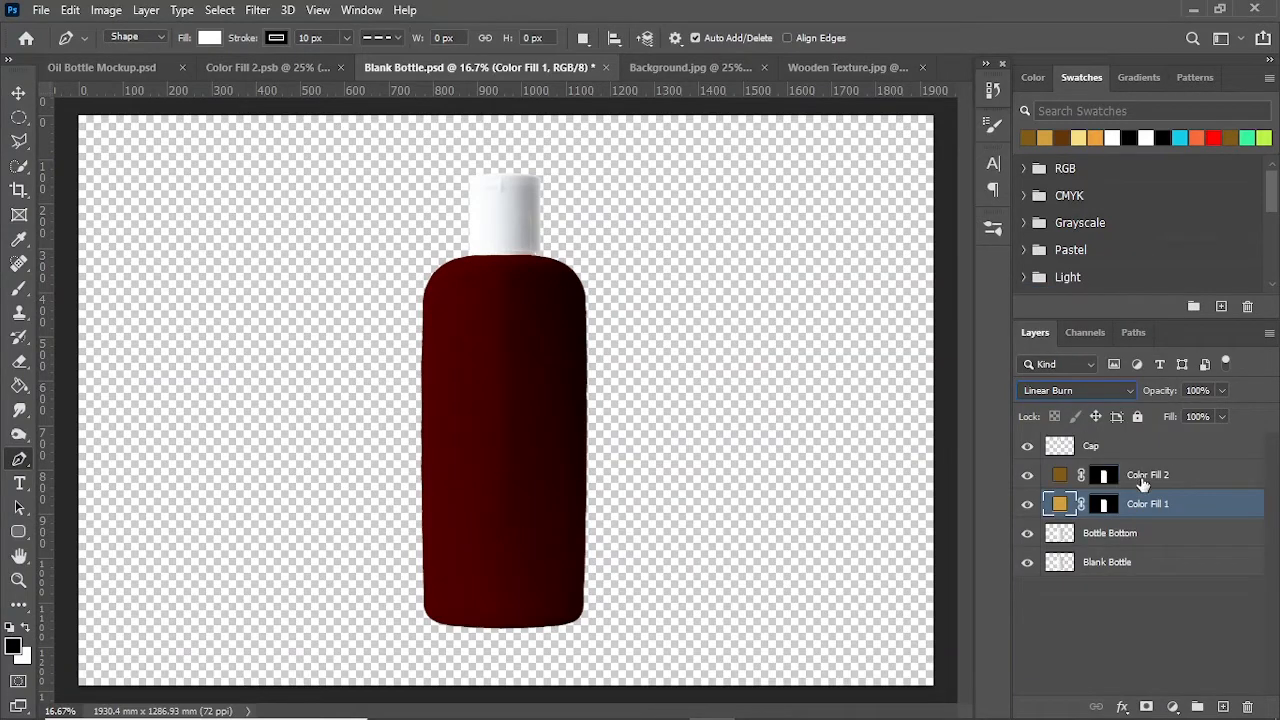
left_click(1143, 484)
left_click(1072, 390)
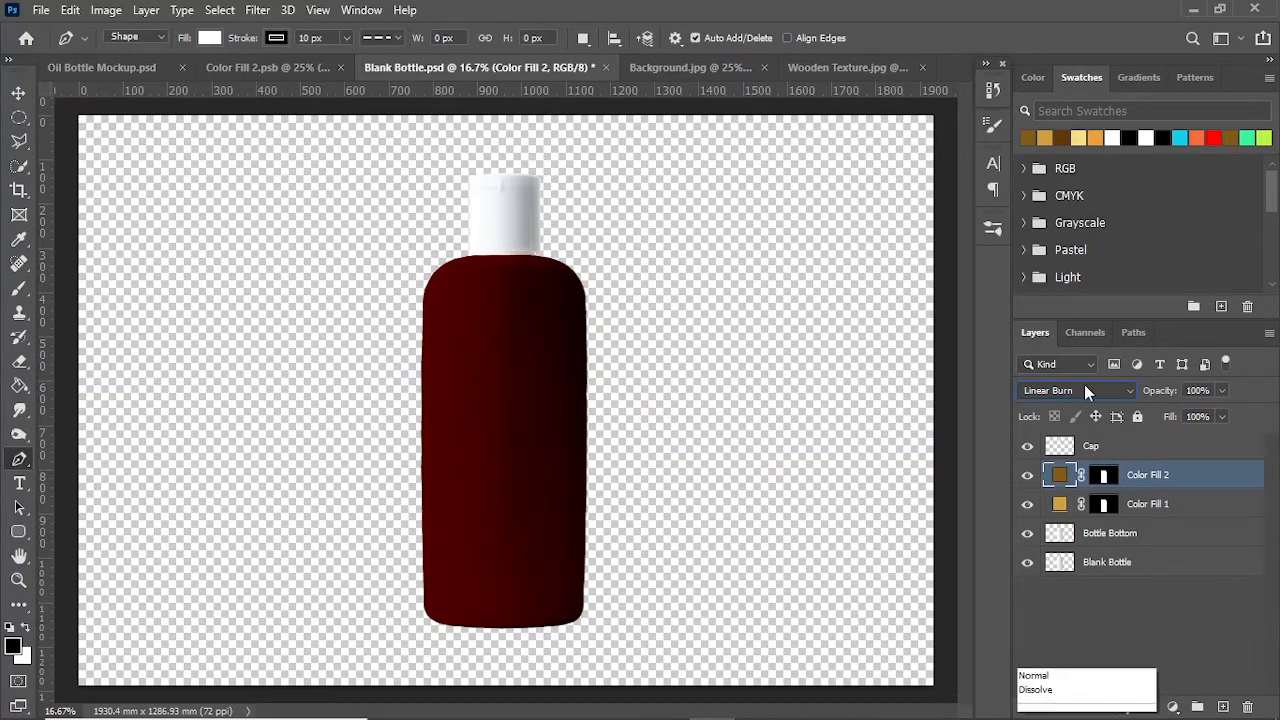
left_click(1045, 326)
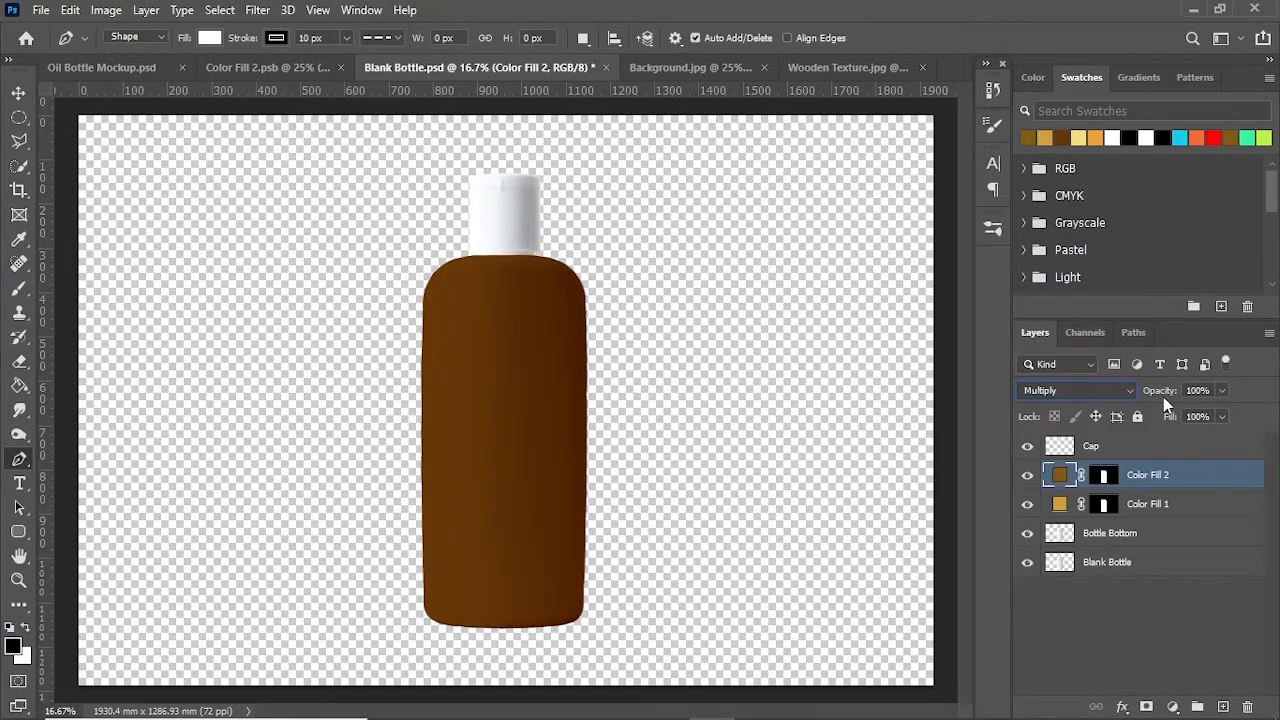
left_click_drag(1163, 397, 1118, 400)
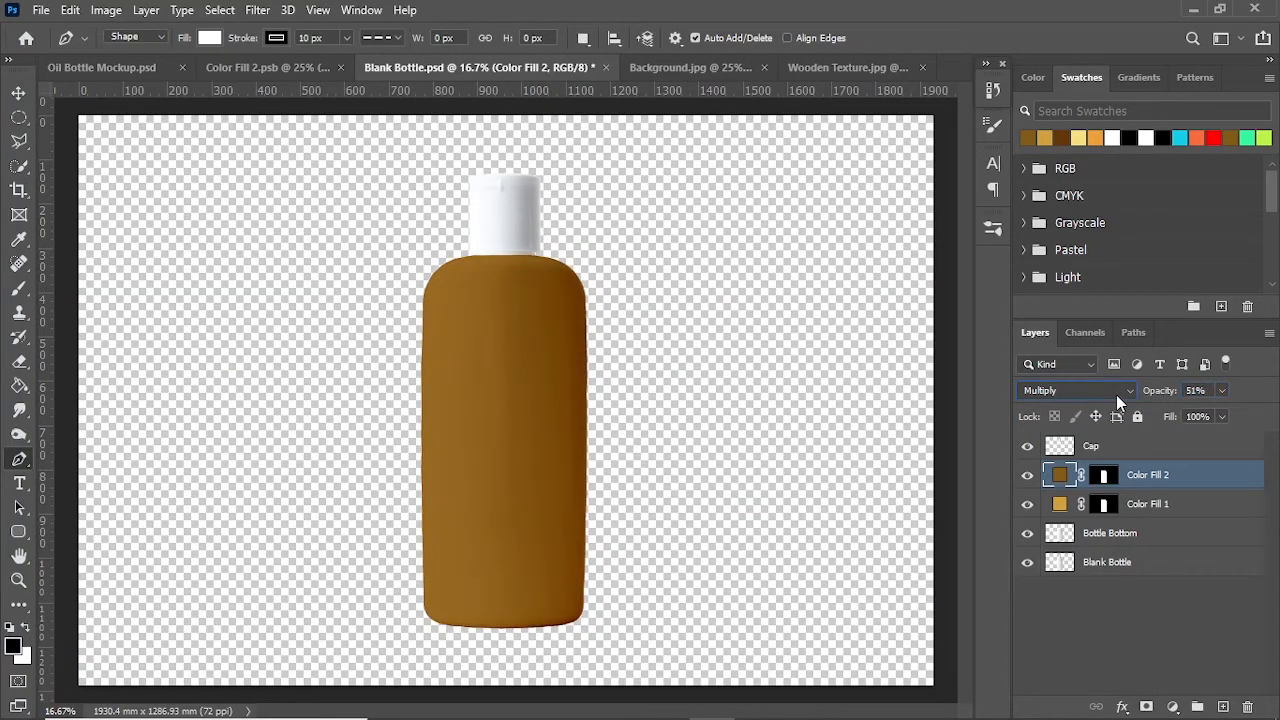
left_click(1150, 648)
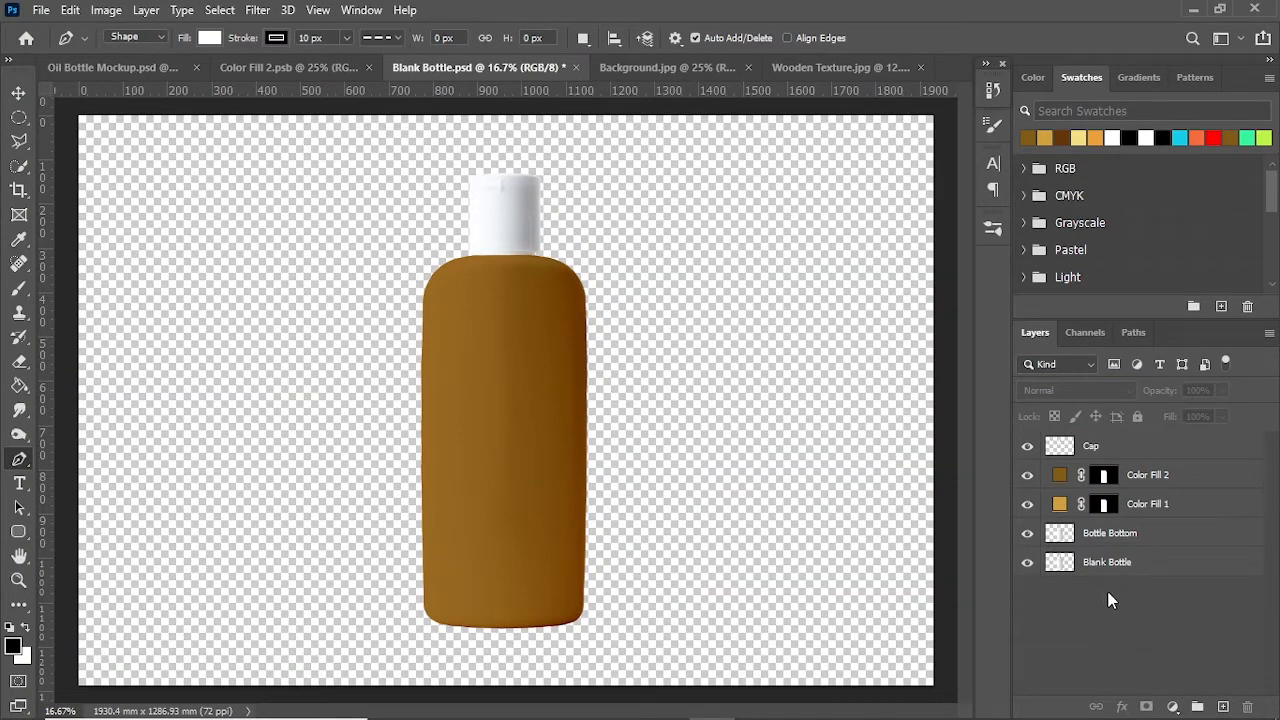
Step: Add a dark brown 653705 Solid Color fill masked to the Bottle Bottom outline and place it directly beneath Cap
left_click(1066, 536, "ctrl")
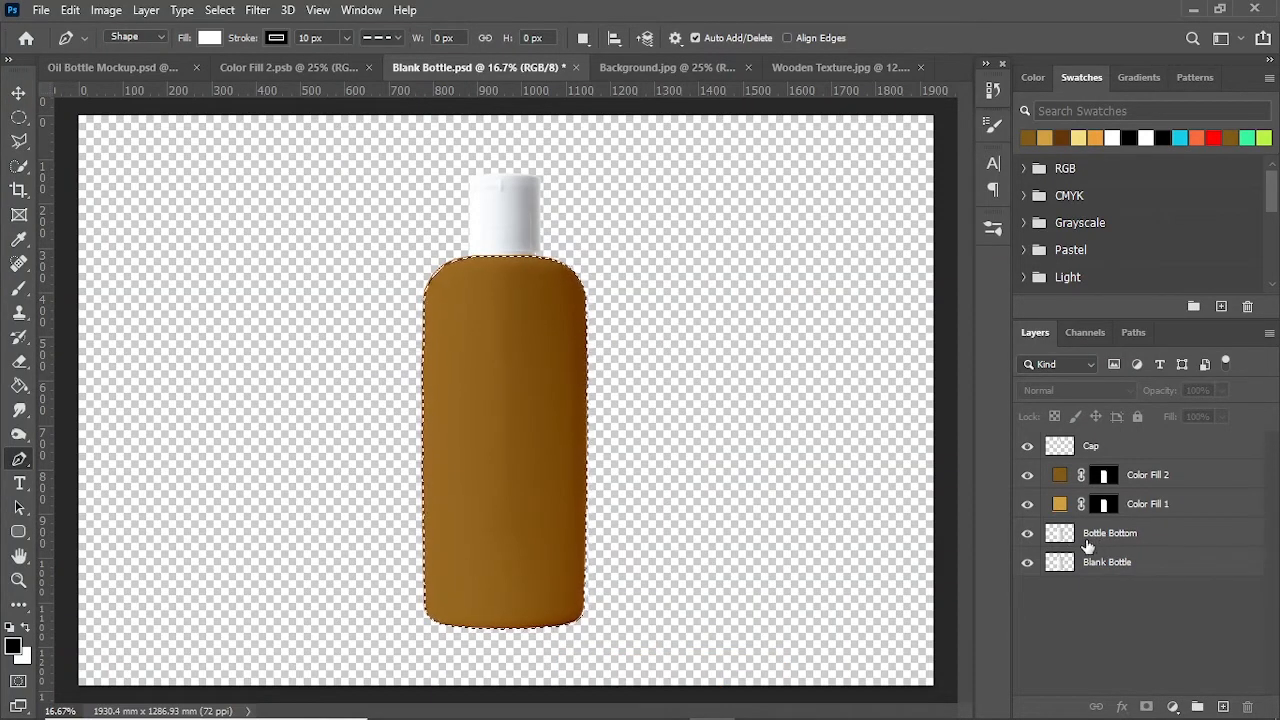
left_click(1173, 706)
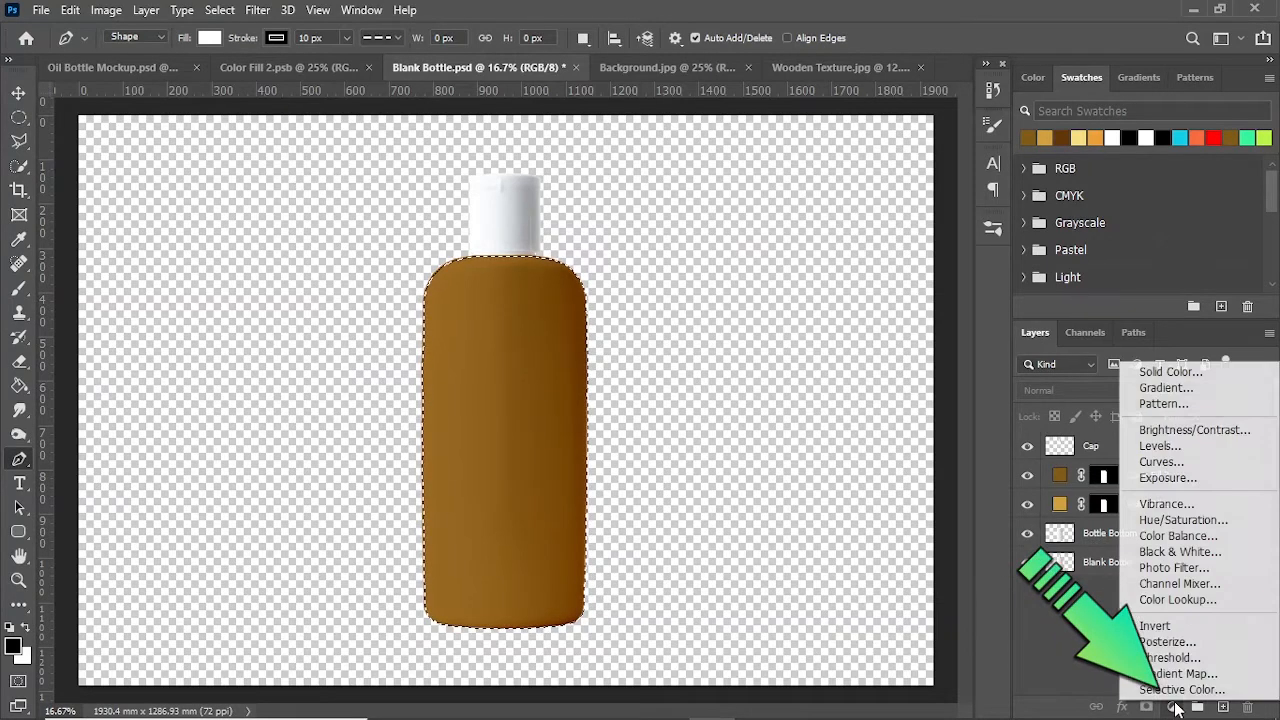
left_click(1170, 373)
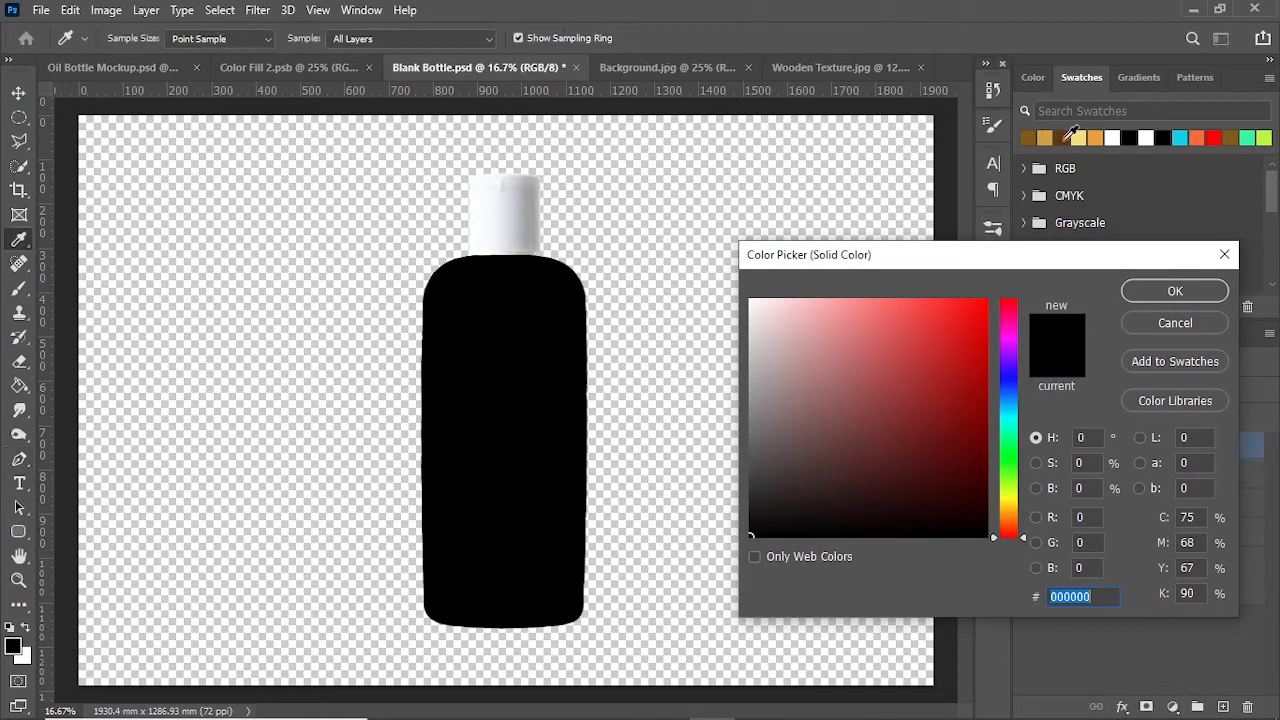
left_click(1061, 137)
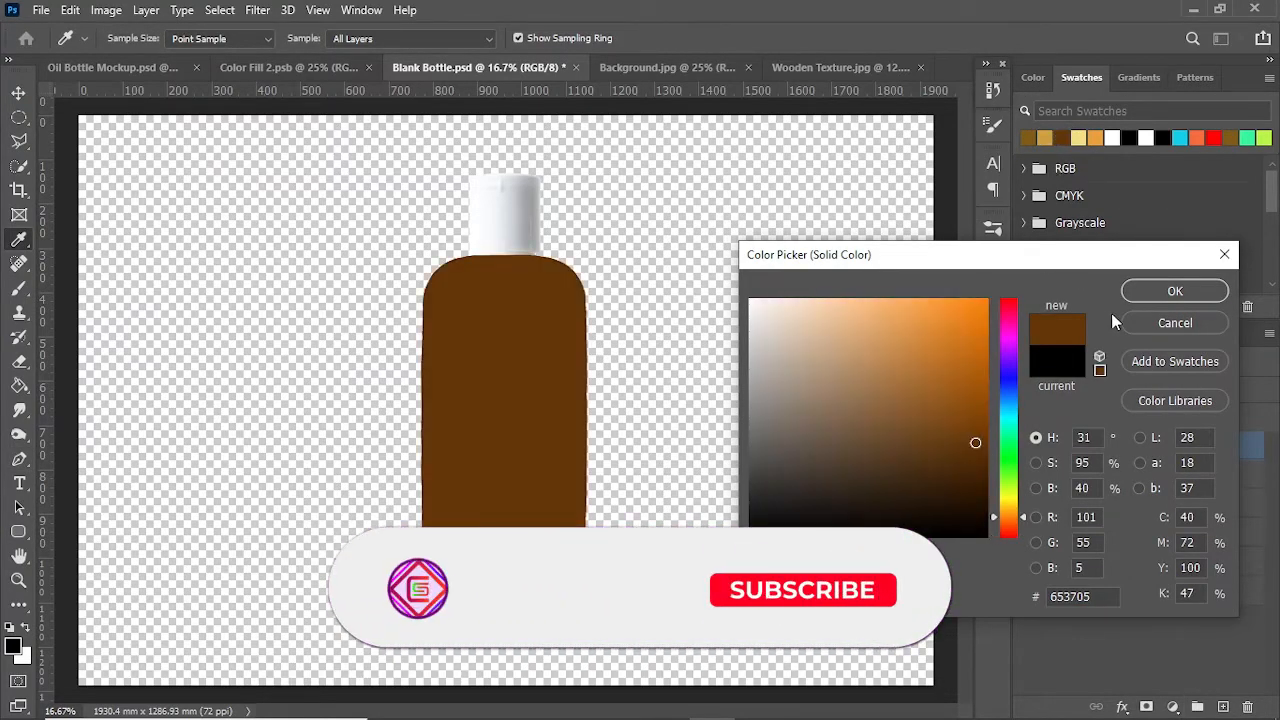
left_click(1151, 290)
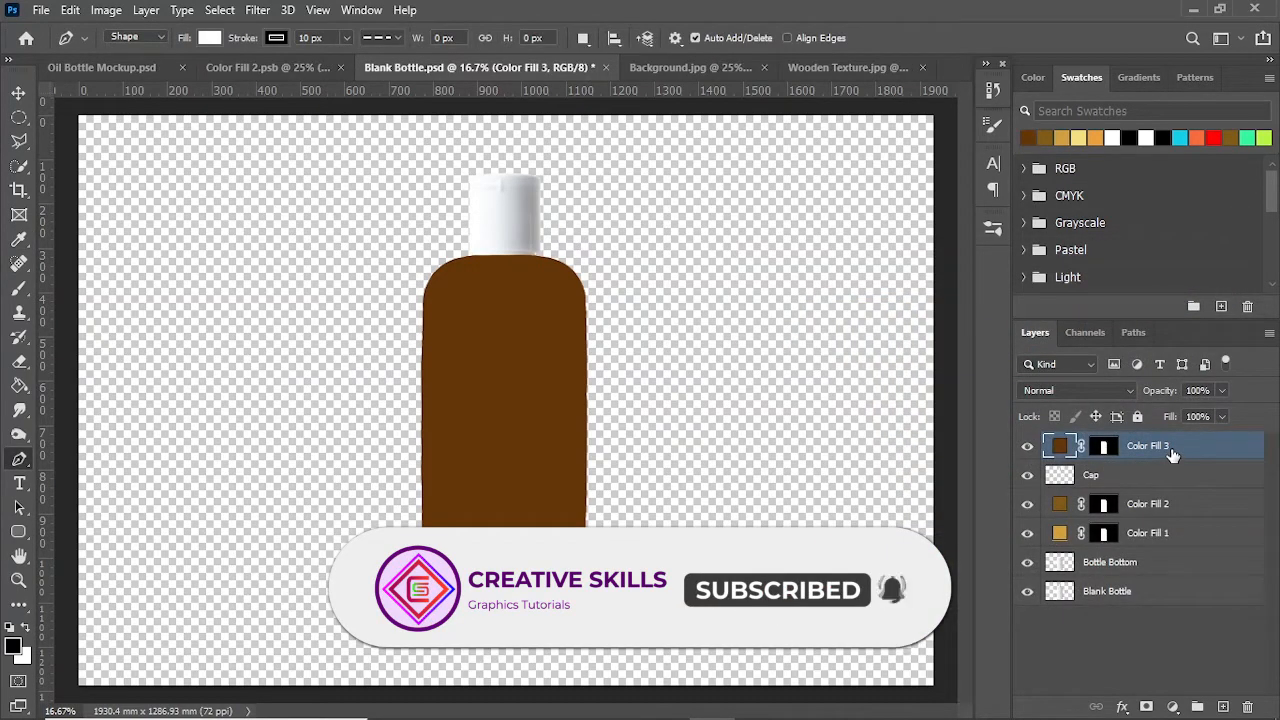
left_click_drag(1173, 455, 1182, 494)
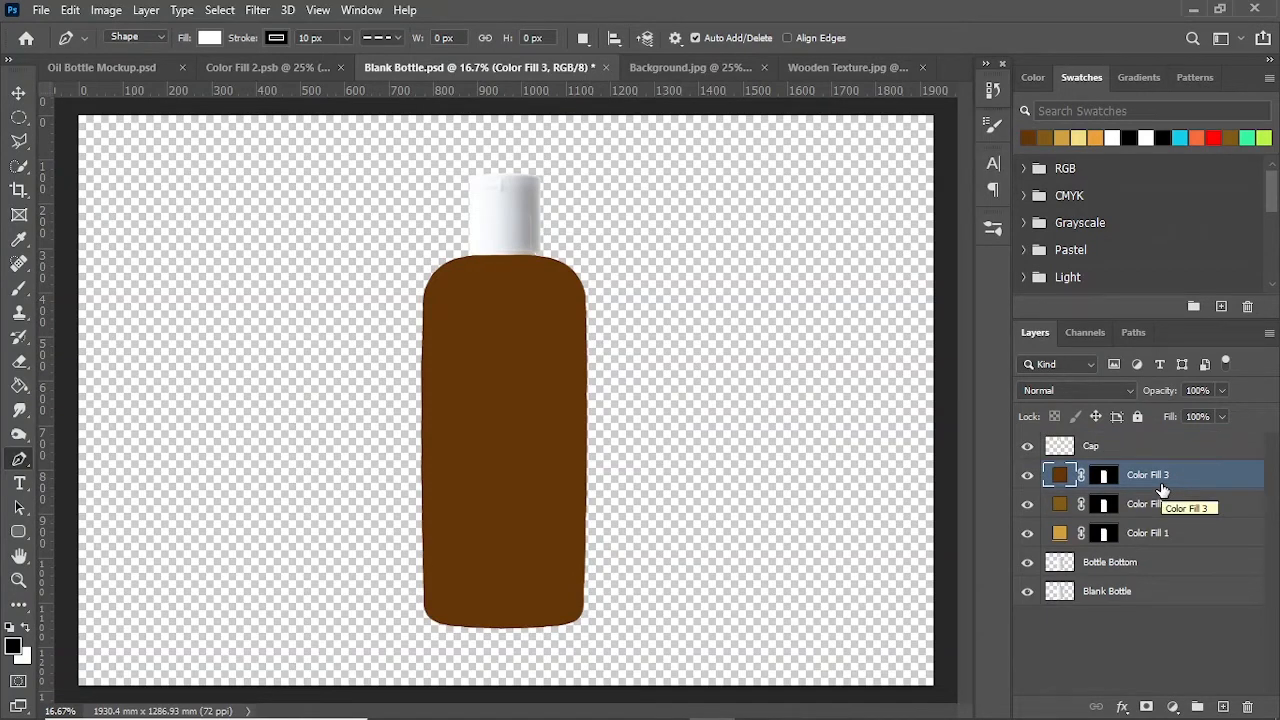
Step: Convert the dark brown Color Fill 3 layer to a smart object and open its contents
right_click(1161, 488)
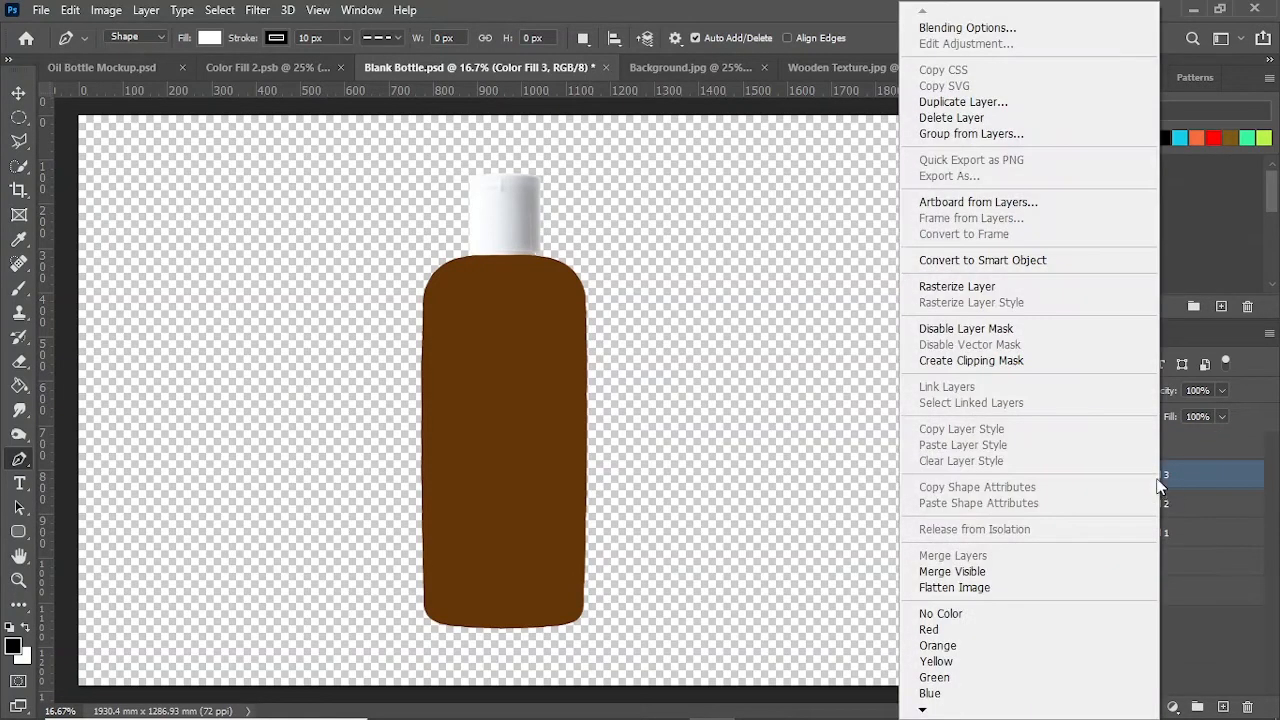
left_click(993, 260)
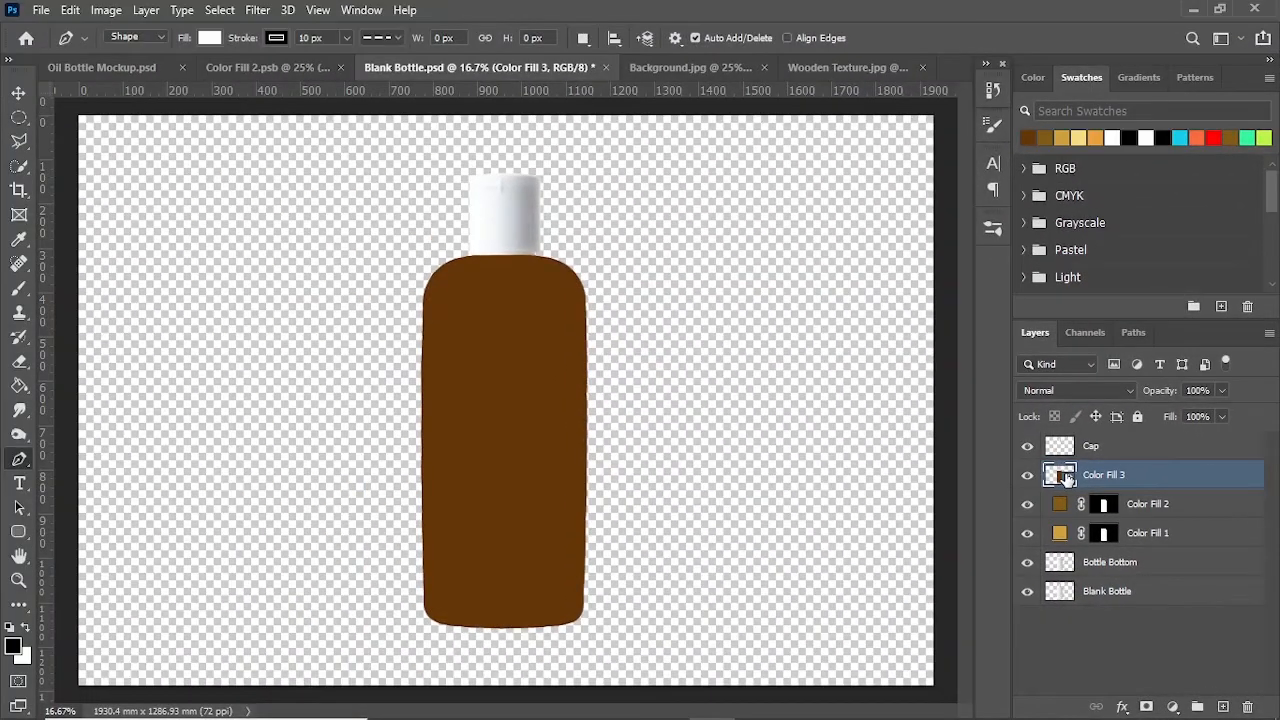
double_click(1063, 477)
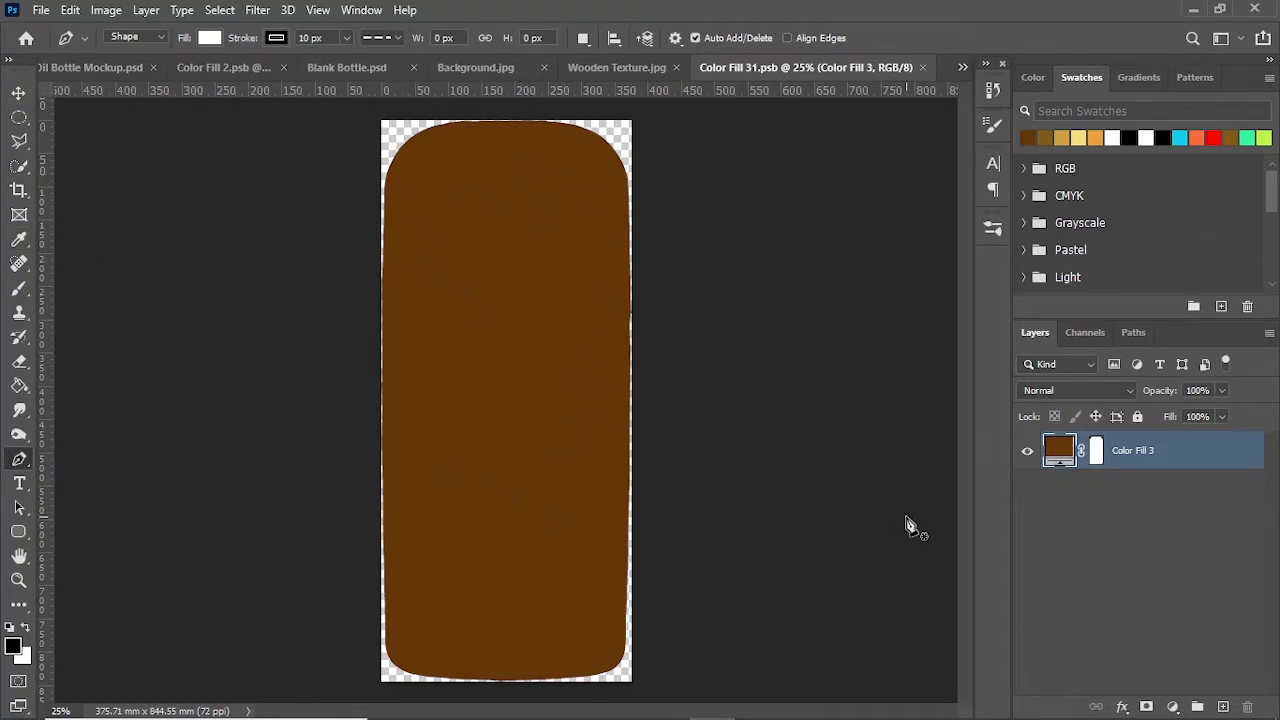
Step: Switch to the Color Fill 2.psb label document and examine the layers inside its Design group
left_click(214, 70)
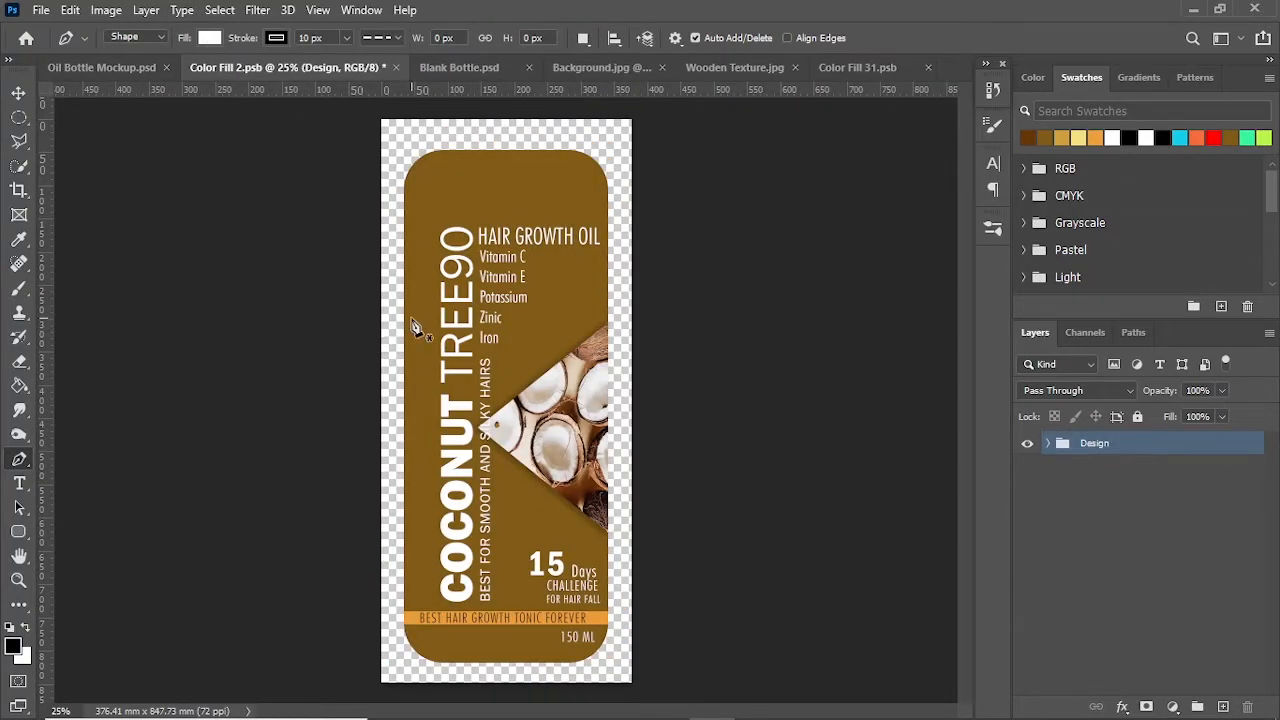
left_click(1047, 444)
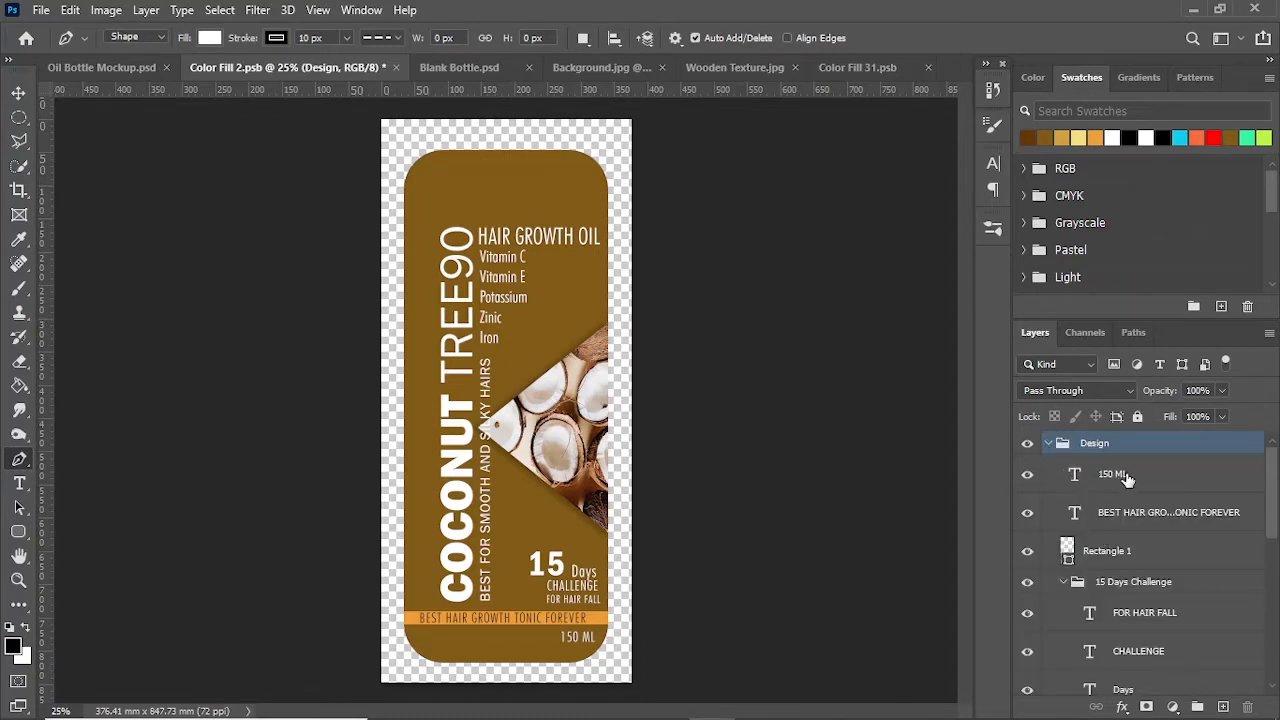
scroll(1127, 480, "down", 4)
scroll(1127, 487, "down", 6)
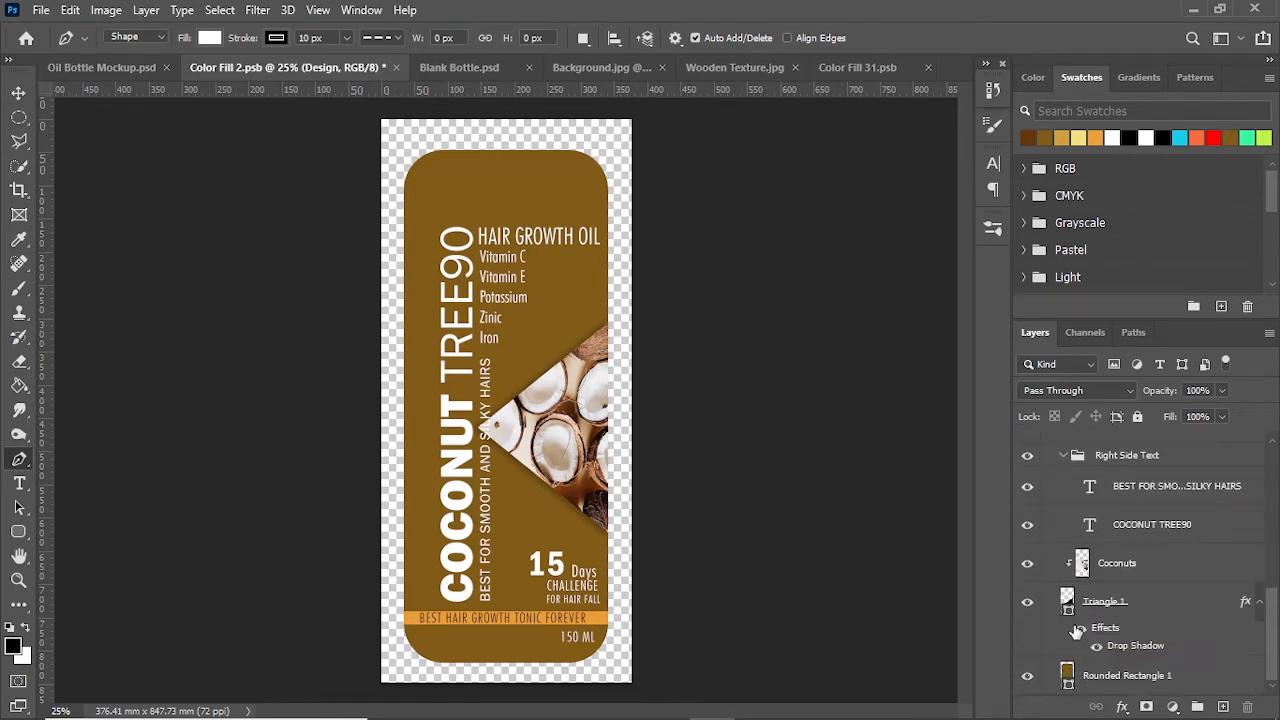
scroll(1079, 632, "up", 12)
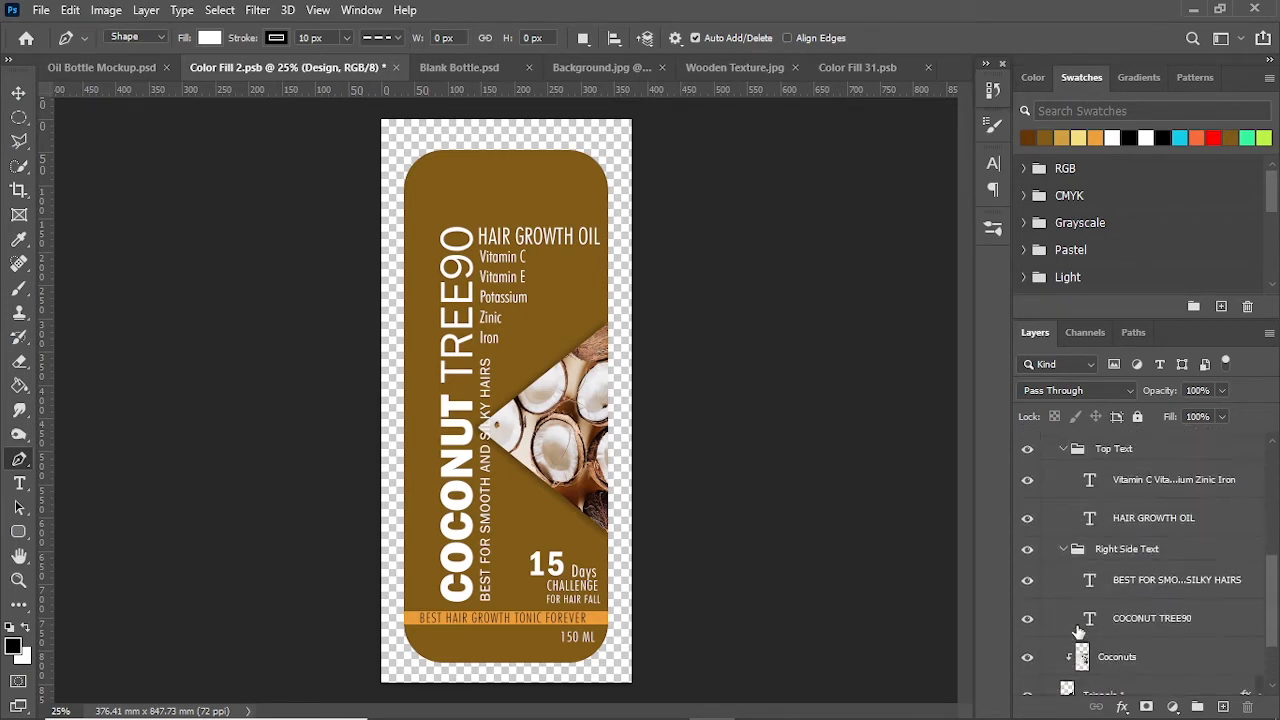
left_click(1047, 443)
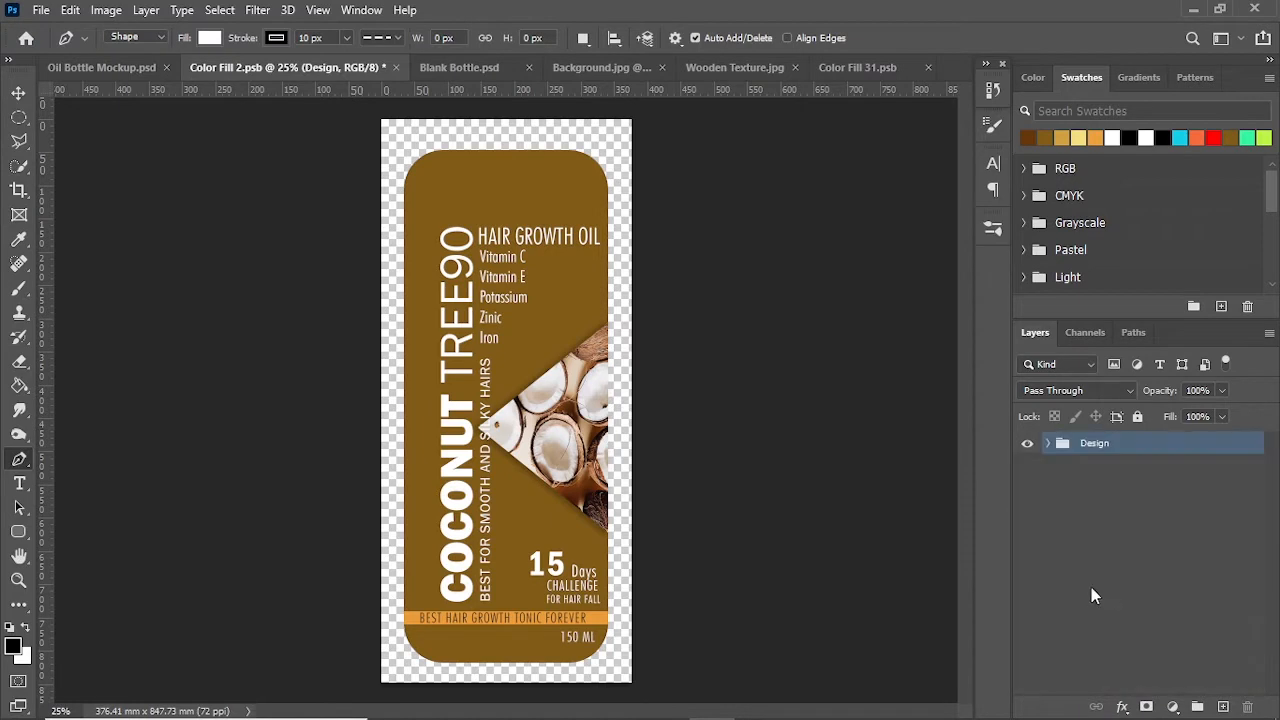
Step: Copy the Design group from Color Fill 2.psb and paste it into the Color Fill 31.psb smart object document
left_click(70, 10)
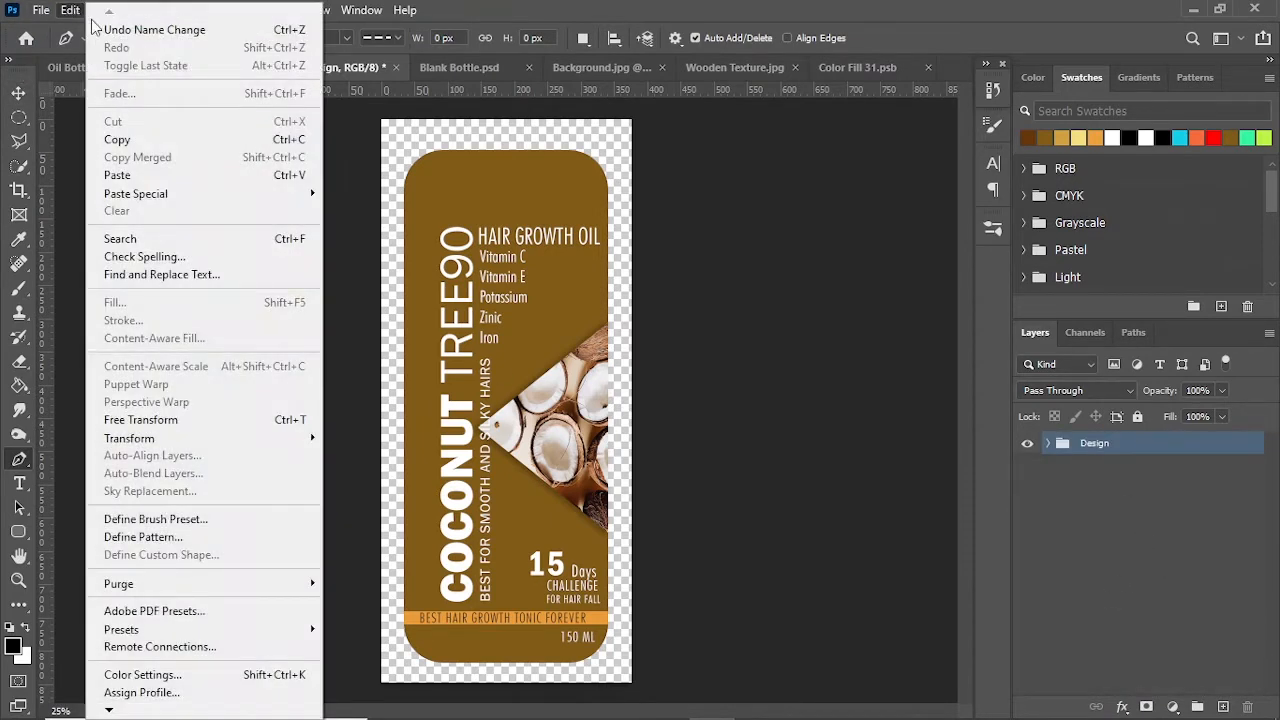
left_click(118, 139)
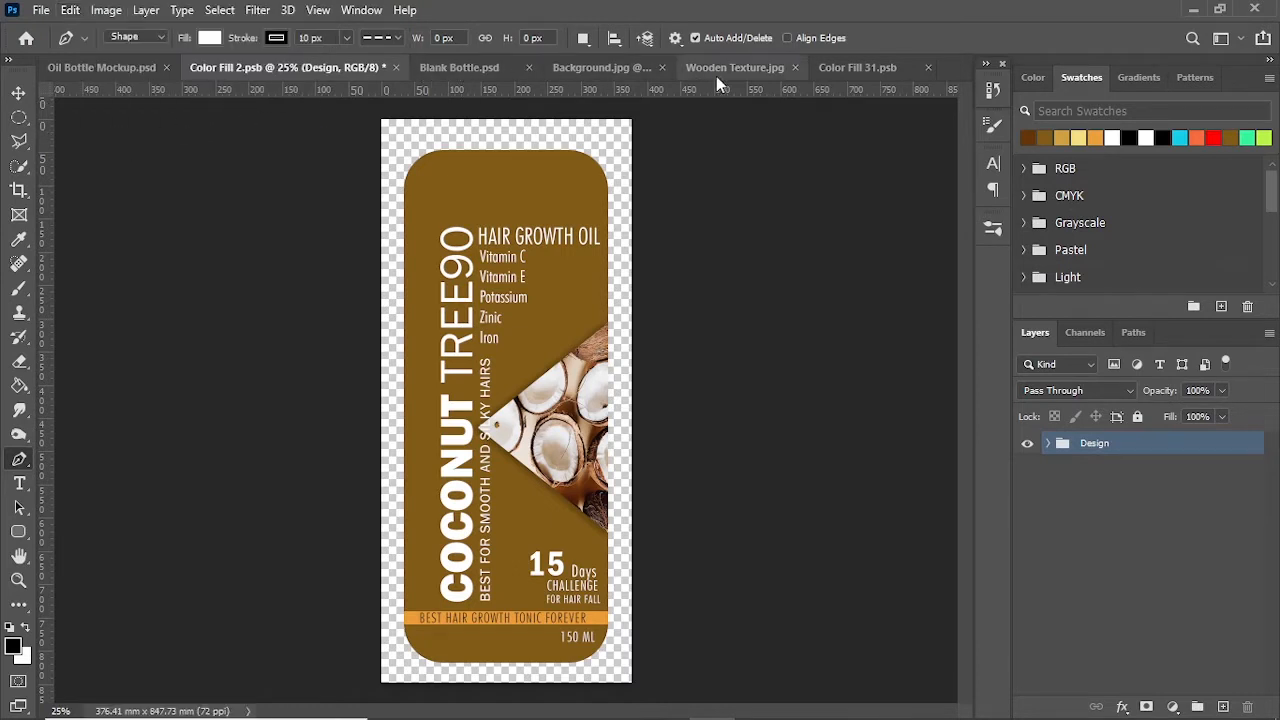
left_click(863, 66)
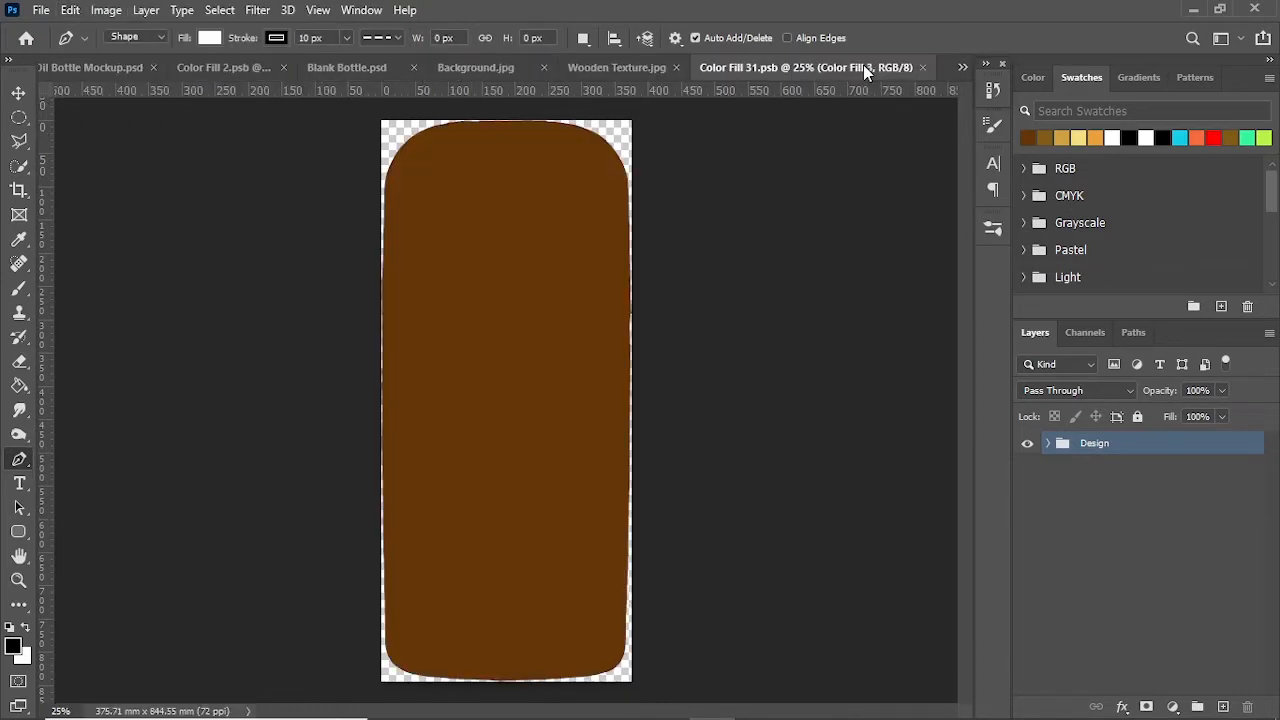
left_click(70, 10)
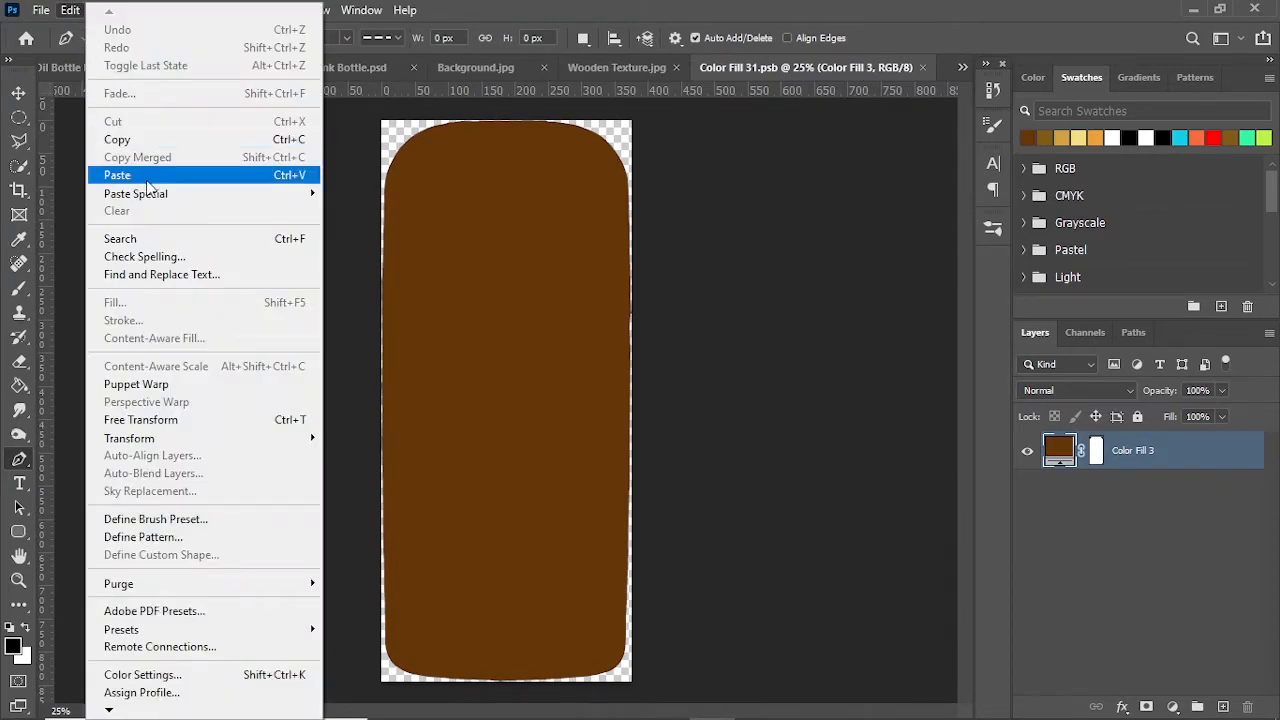
left_click(146, 177)
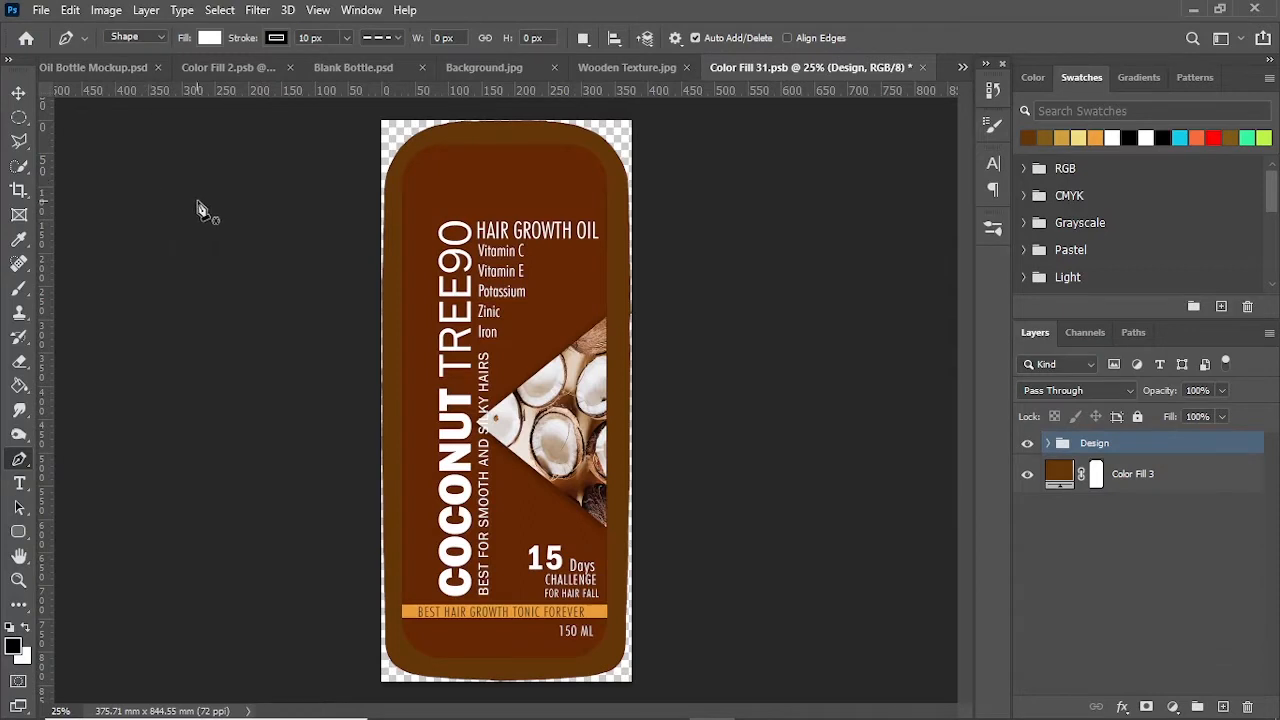
Step: Hide the Color Fill 3 layer beneath the pasted design and close Color Fill 31.psb with its changes saved
left_click(1027, 474)
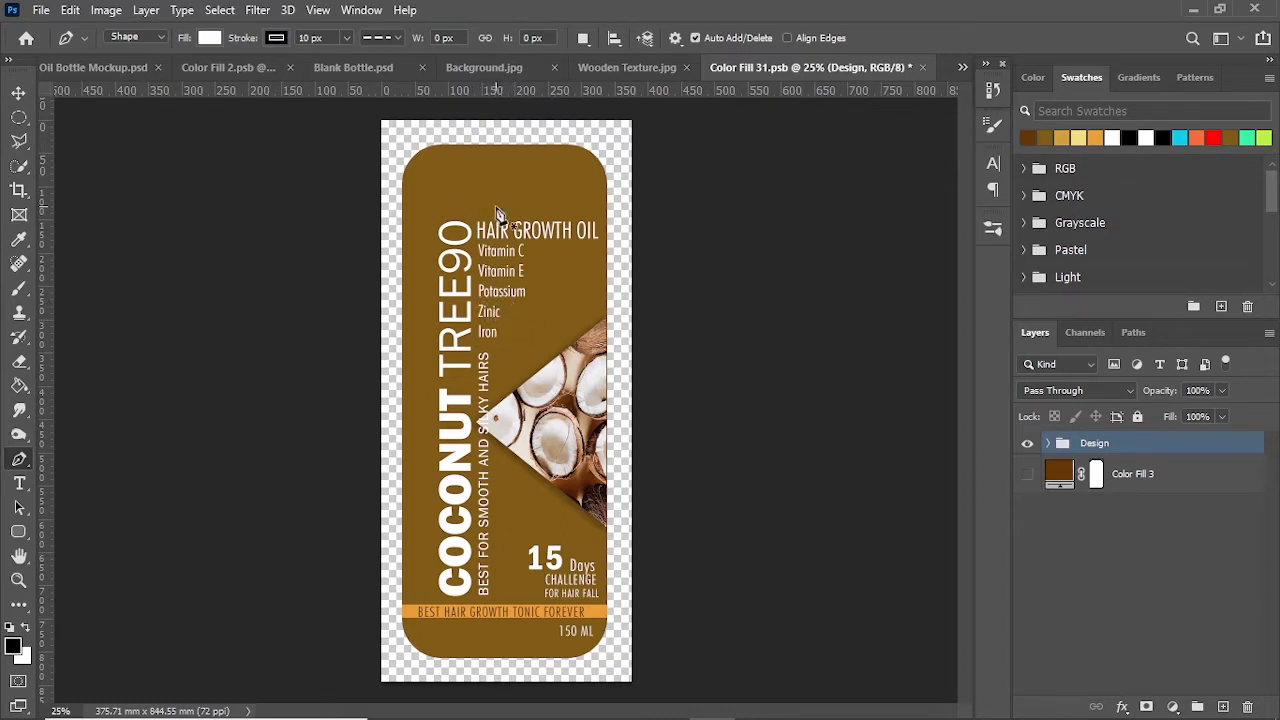
left_click(922, 67)
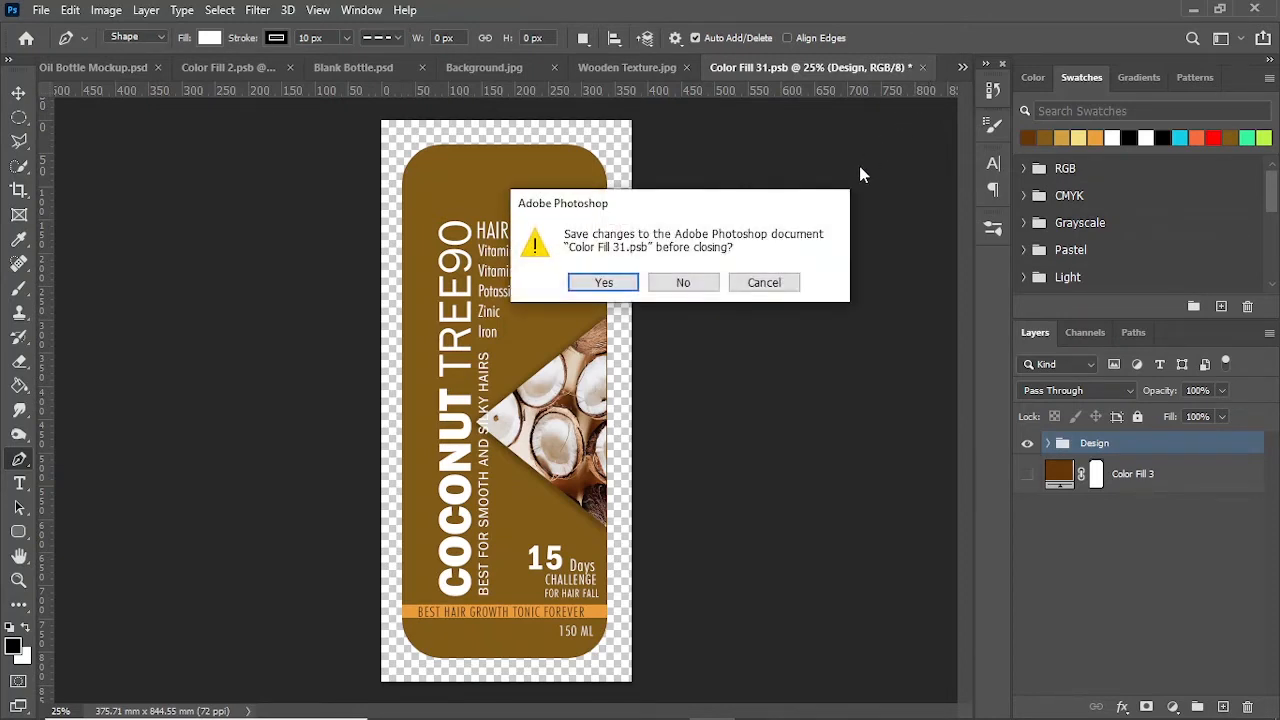
left_click(604, 284)
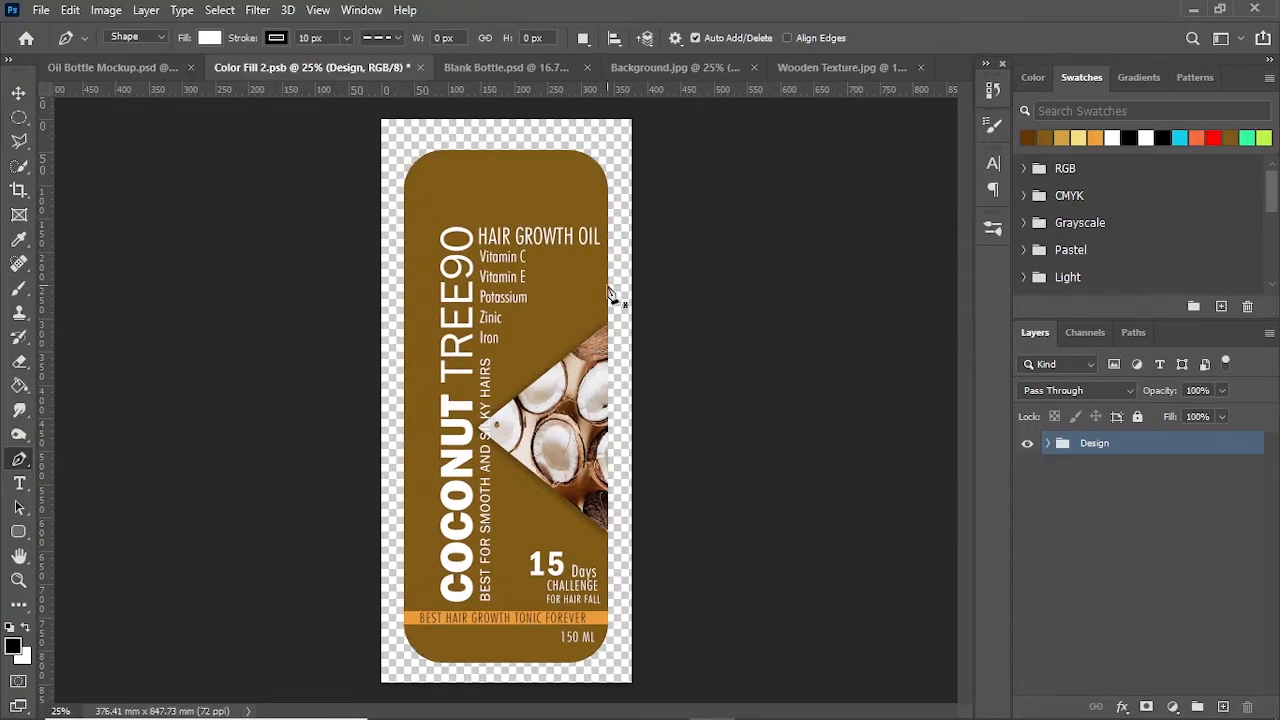
Step: Switch to Blank Bottle.psd and set the Color Fill 3 label smart object's blend mode to Multiply
left_click(508, 67)
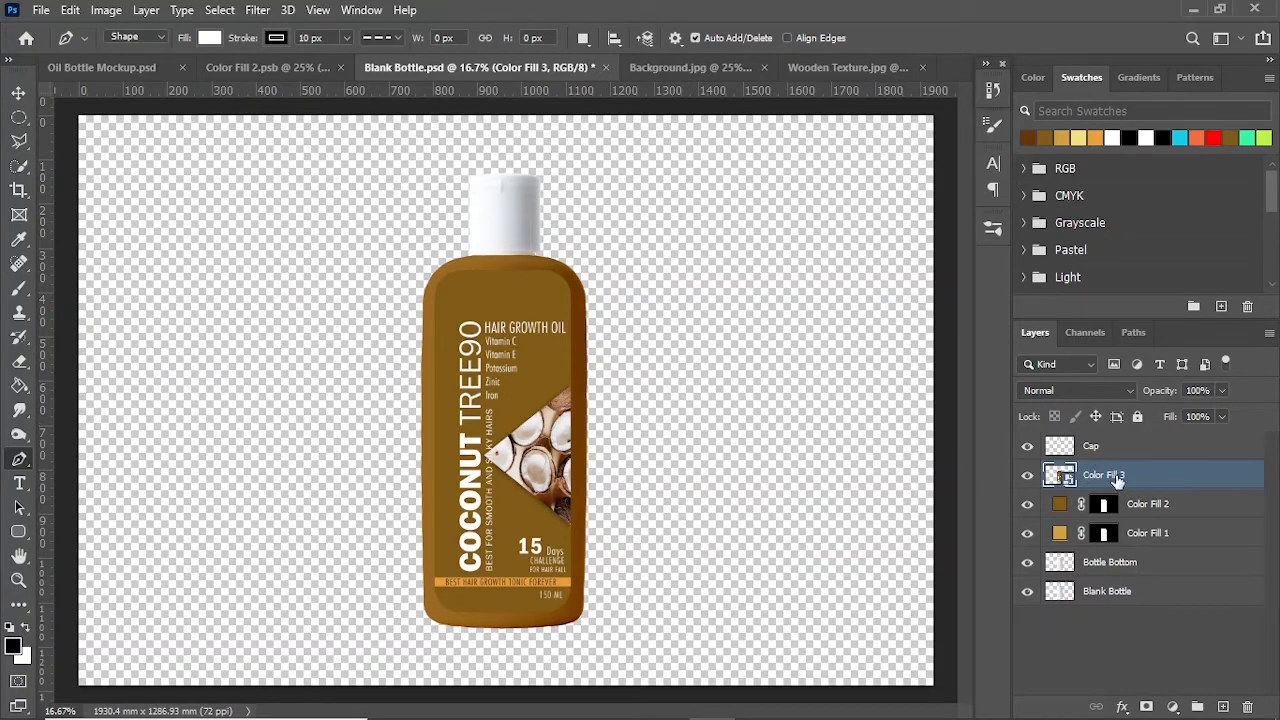
left_click(1108, 393)
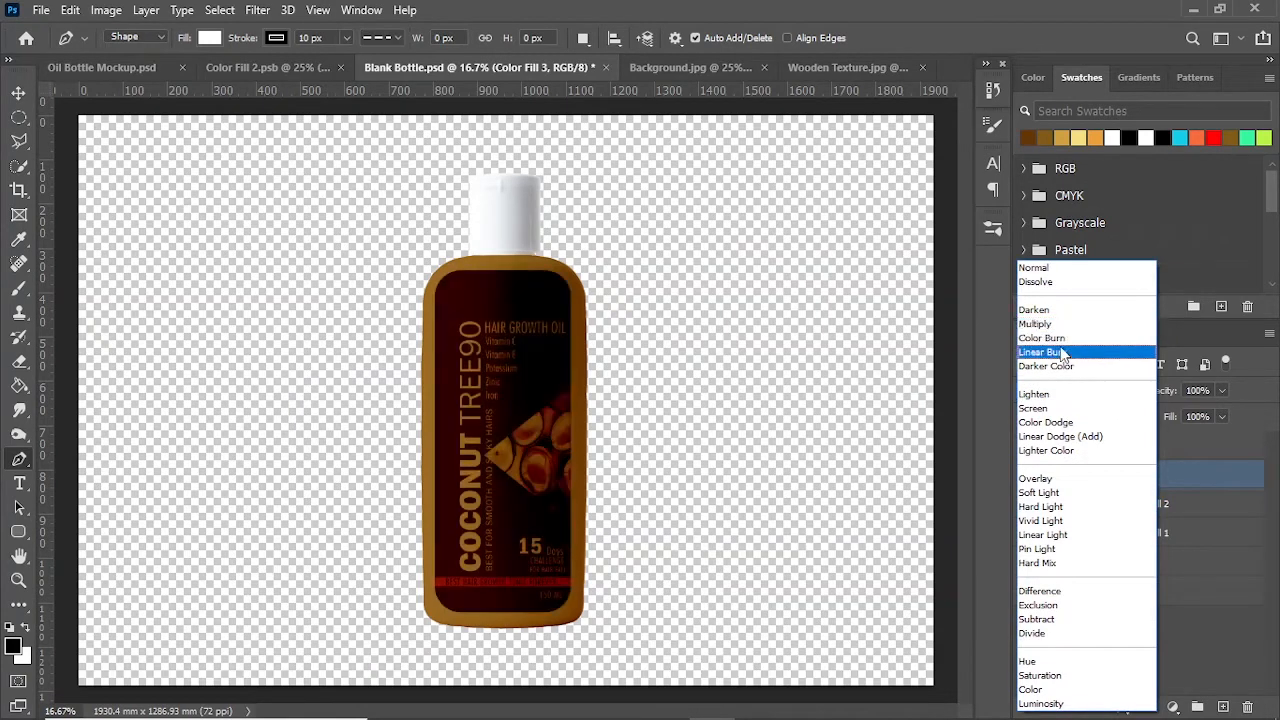
left_click(1063, 325)
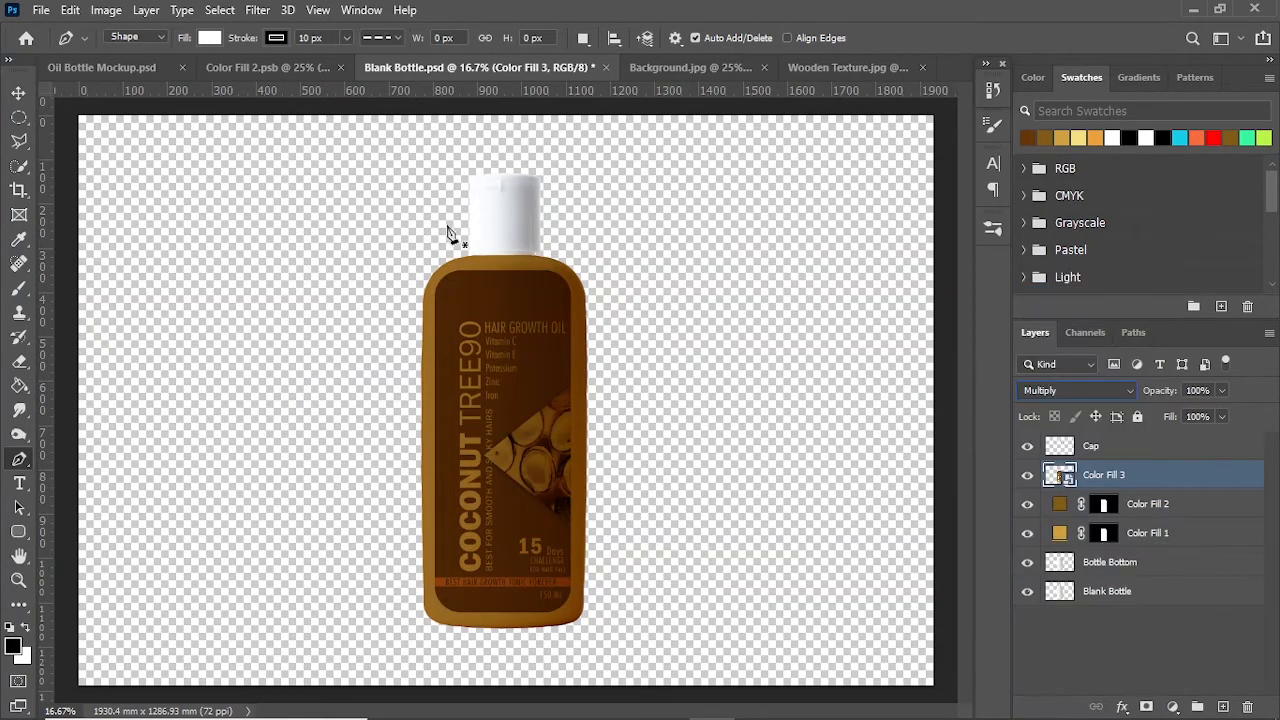
Step: Scale the label smart object about its center to about 84% so it sits inside the bottle body
left_click(20, 94)
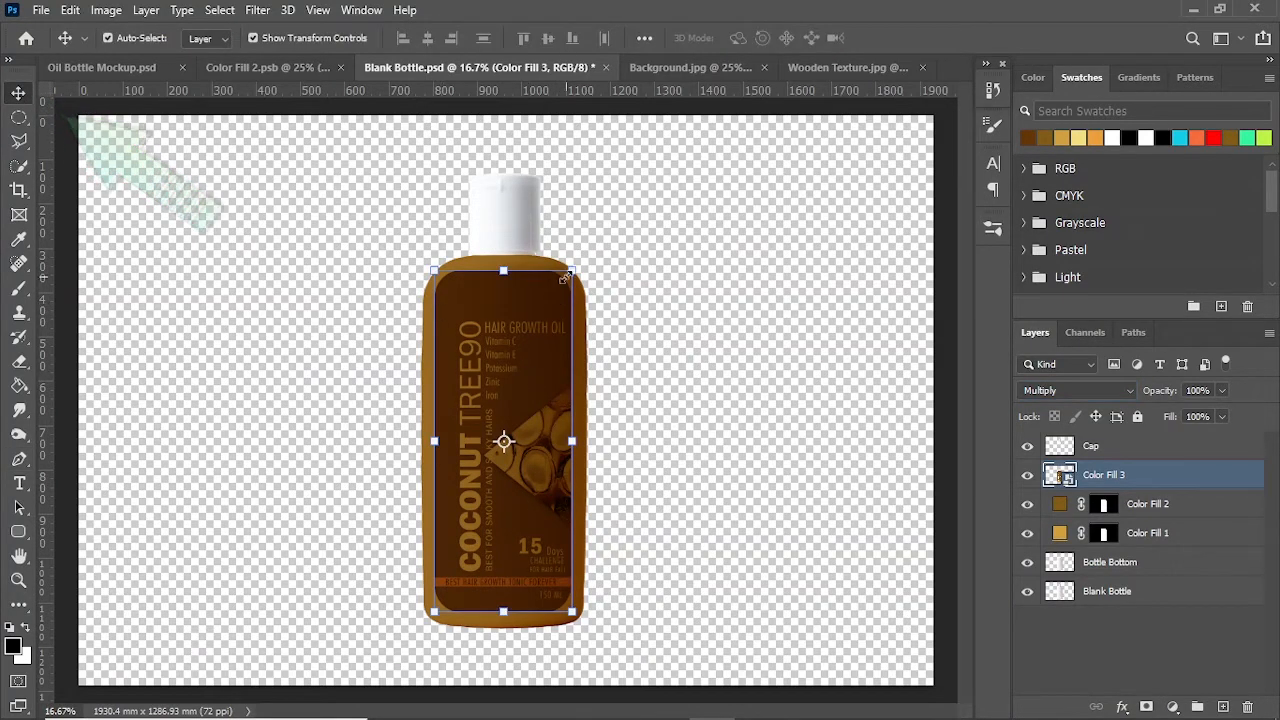
left_click_drag(571, 270, 580, 296)
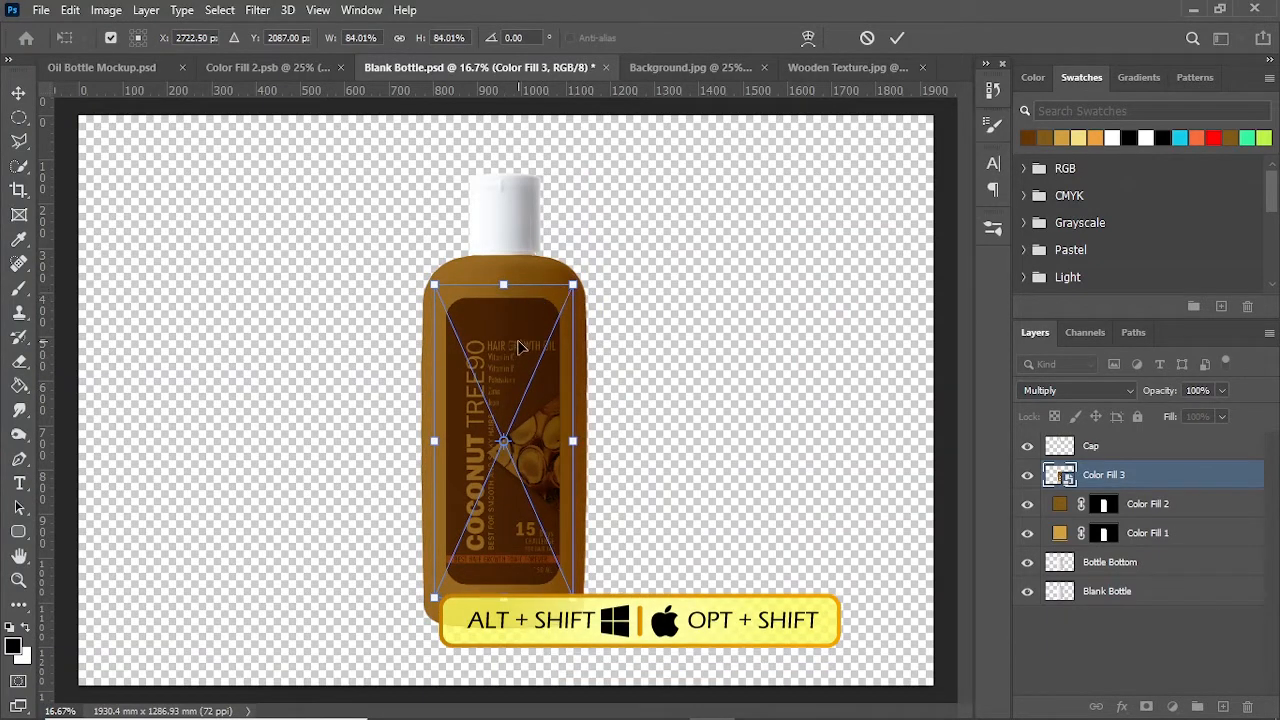
key("Return")
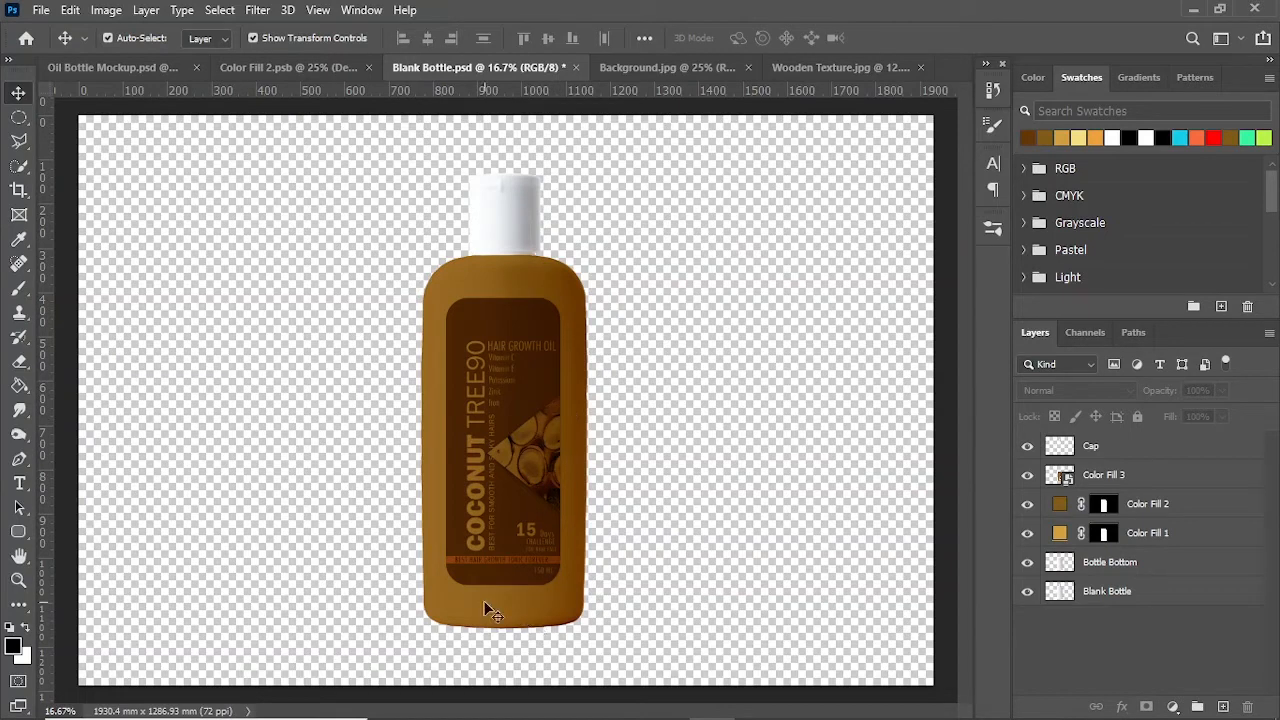
Step: Keep the golden Color Fill 1 layer on Linear Burn and reduce its opacity to 72%
left_click(1060, 506)
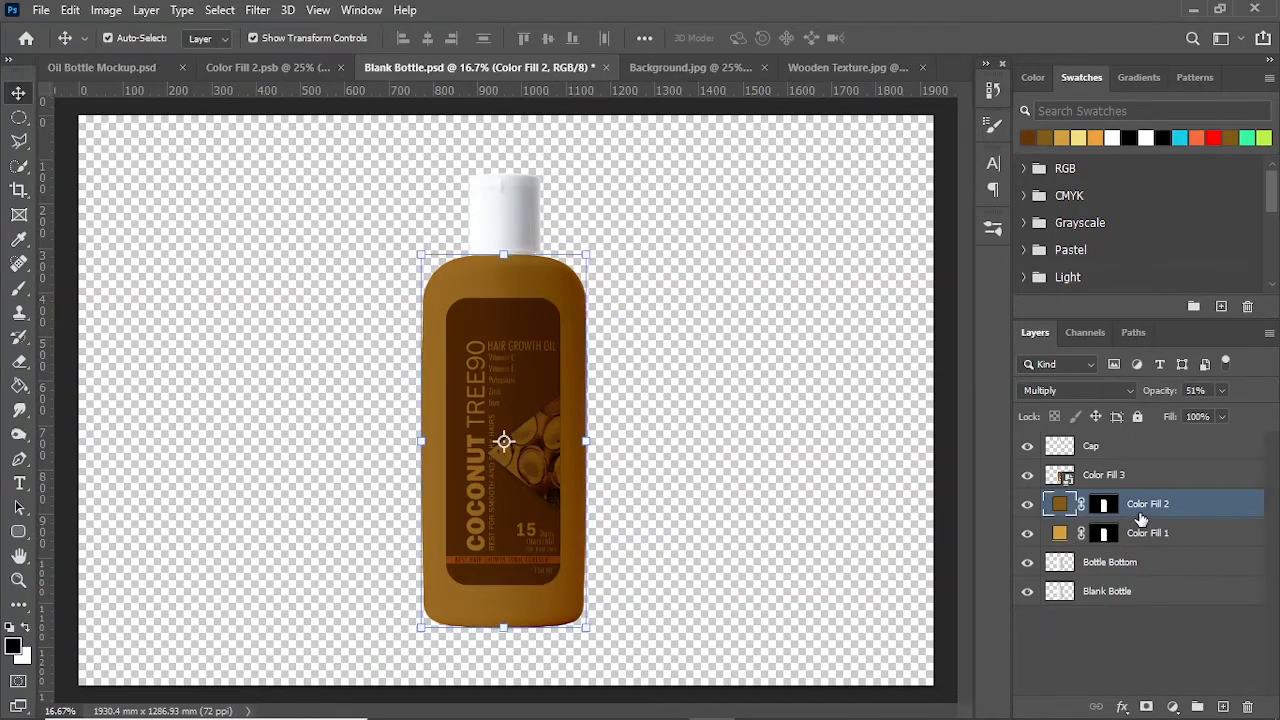
mouse_move(1166, 390)
left_mouse_down()
mouse_move(1140, 401)
mouse_move(1152, 400)
left_mouse_up()
left_click(1158, 540)
left_click(1099, 396)
key("Up")
key("Up")
key("Down")
key("Down")
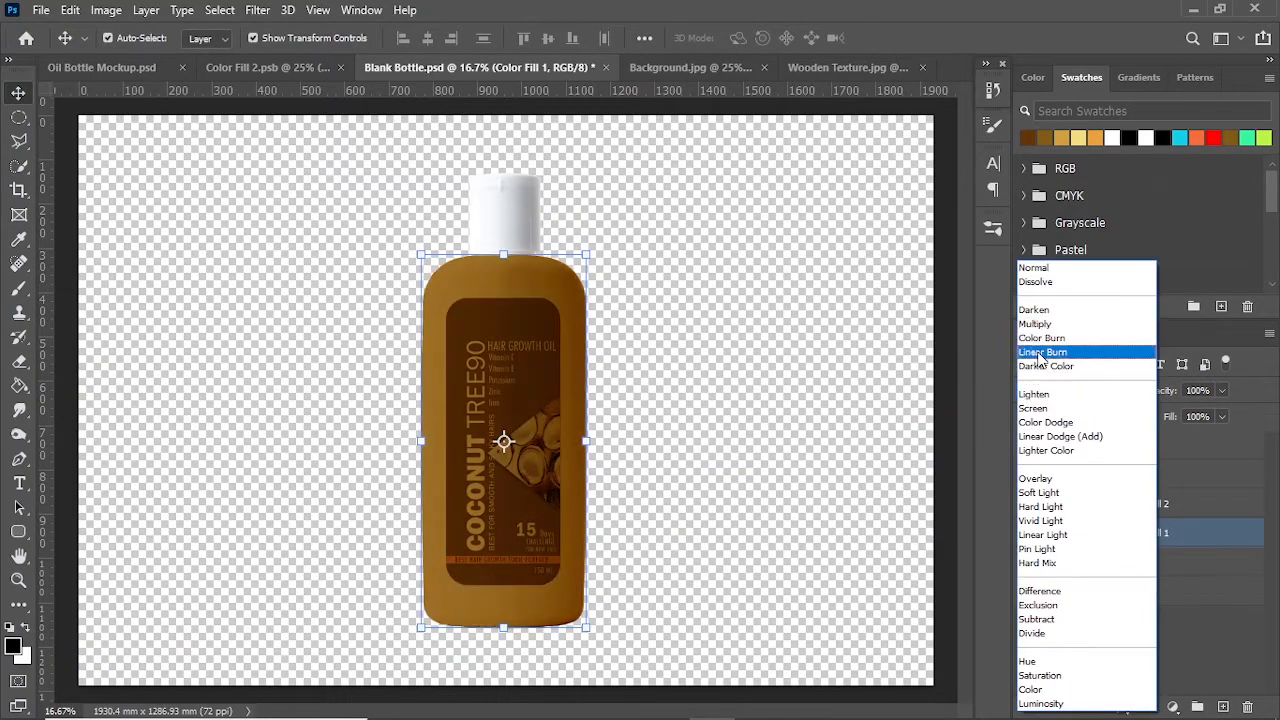
key("Return")
left_click_drag(1157, 399, 1141, 399)
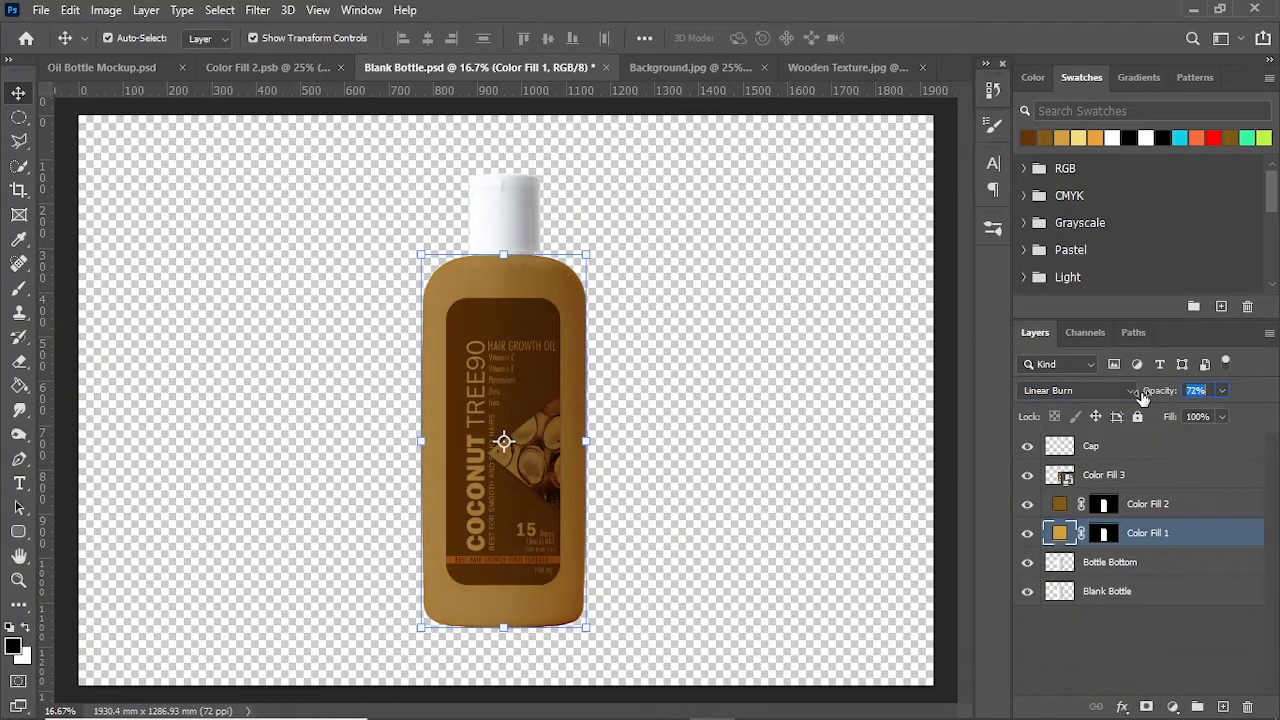
left_click(339, 346)
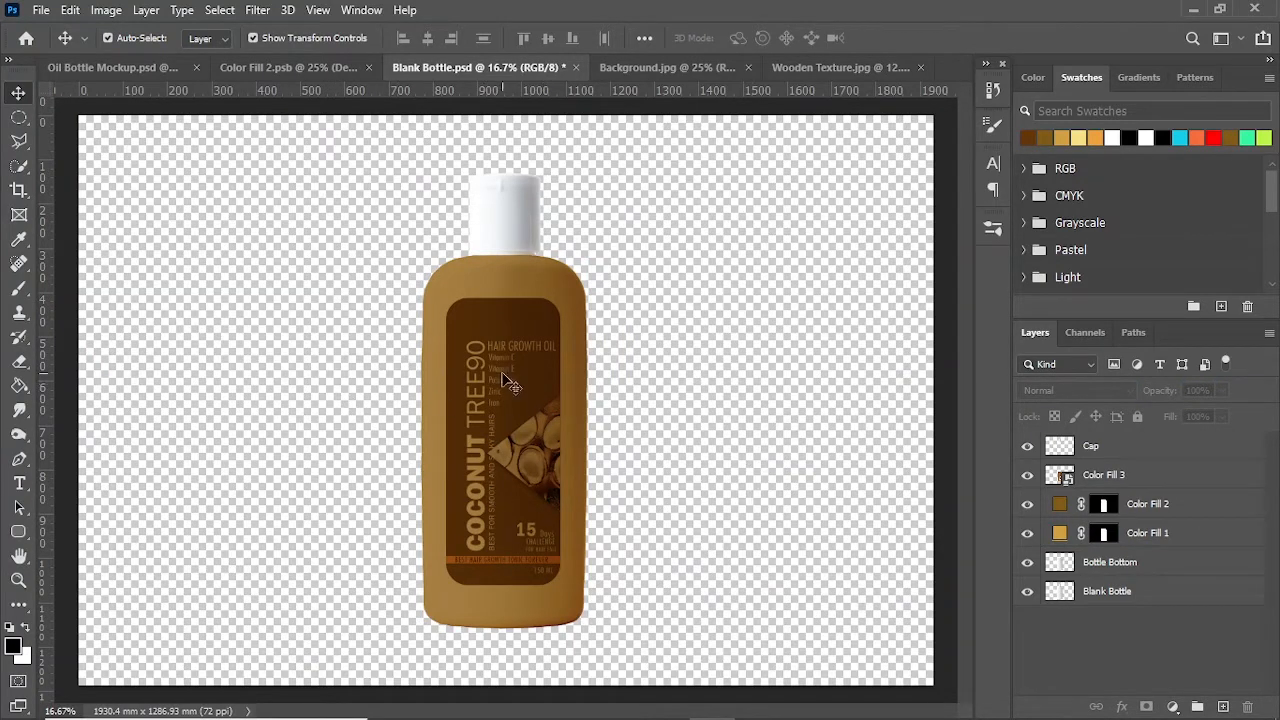
Step: Rename the Color Fill 3 label smart object as Design
left_click(1165, 455)
left_click(1100, 482)
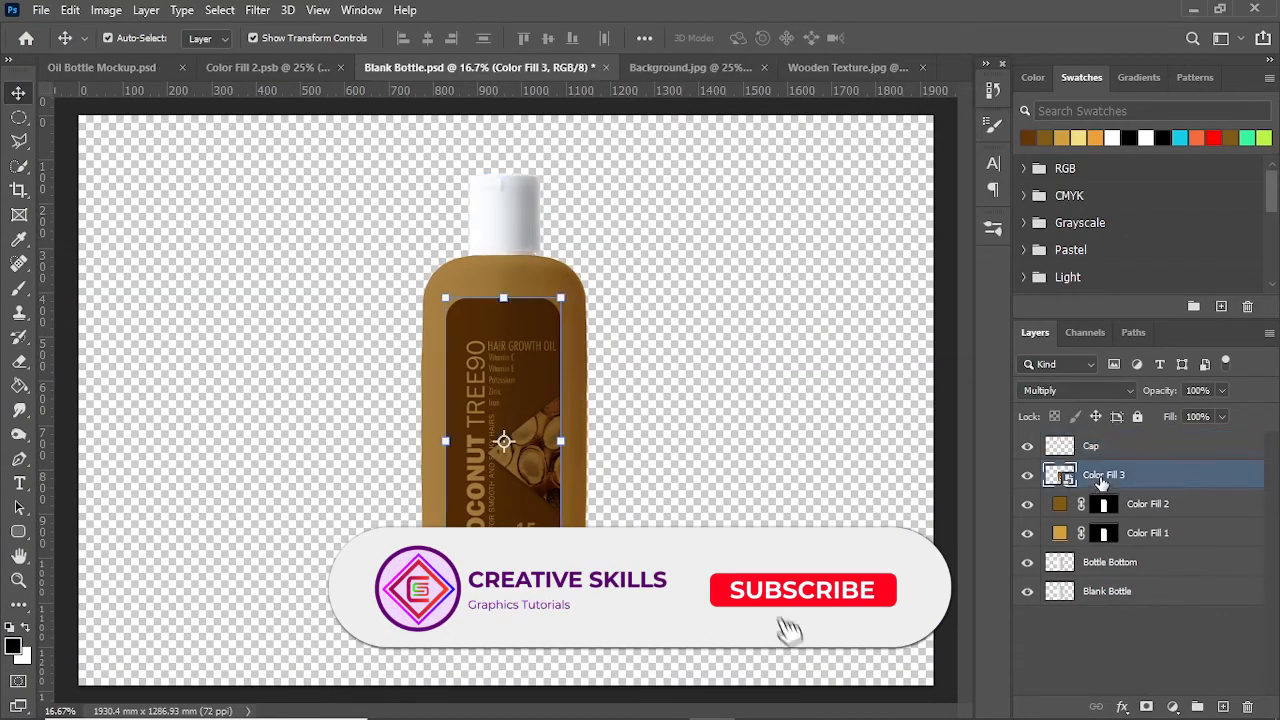
double_click(1100, 478)
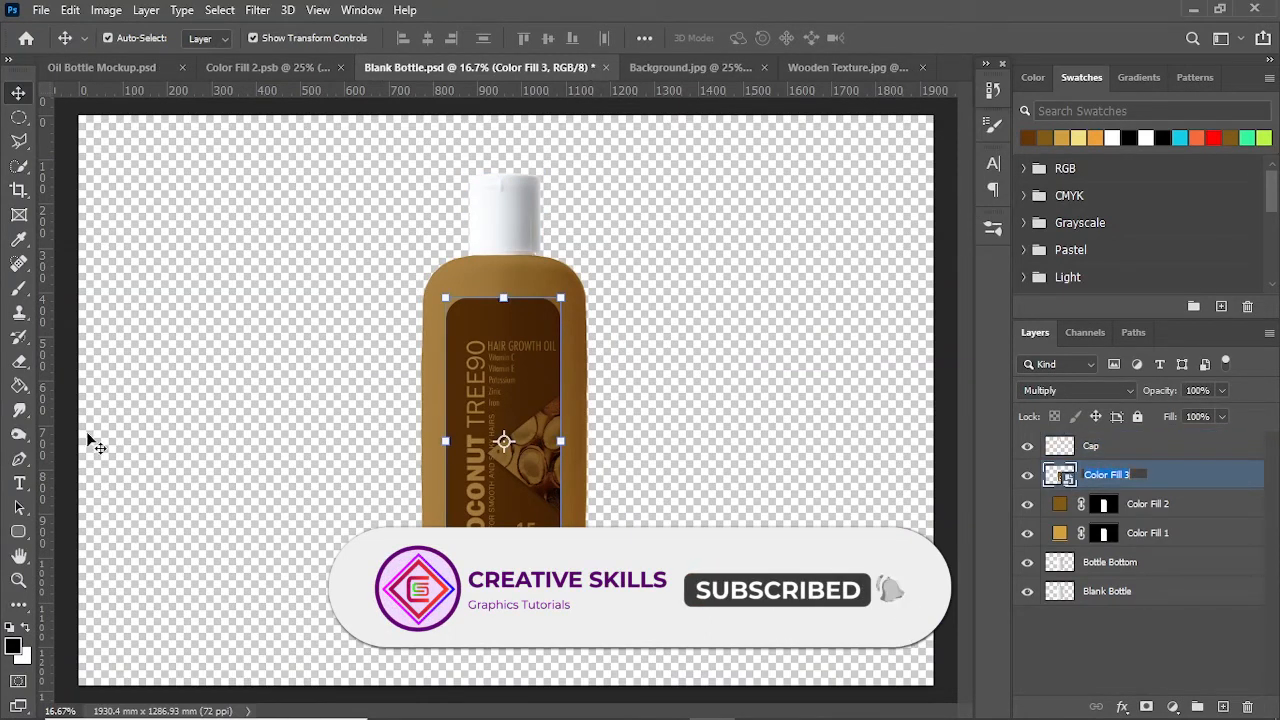
type("Design")
key("Return")
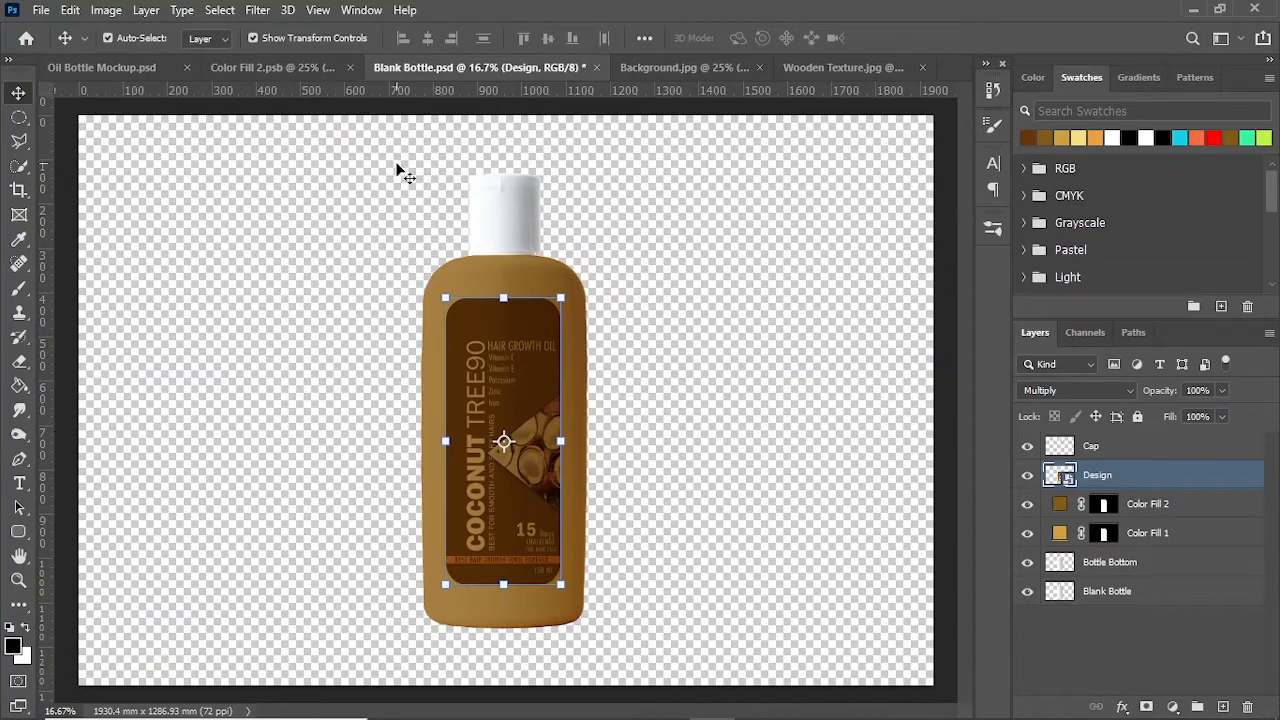
Step: Warp the Design label so its upper and lower edges curve slightly downward along the bottle, and apply the transform
left_click_drag(447, 298, 436, 286)
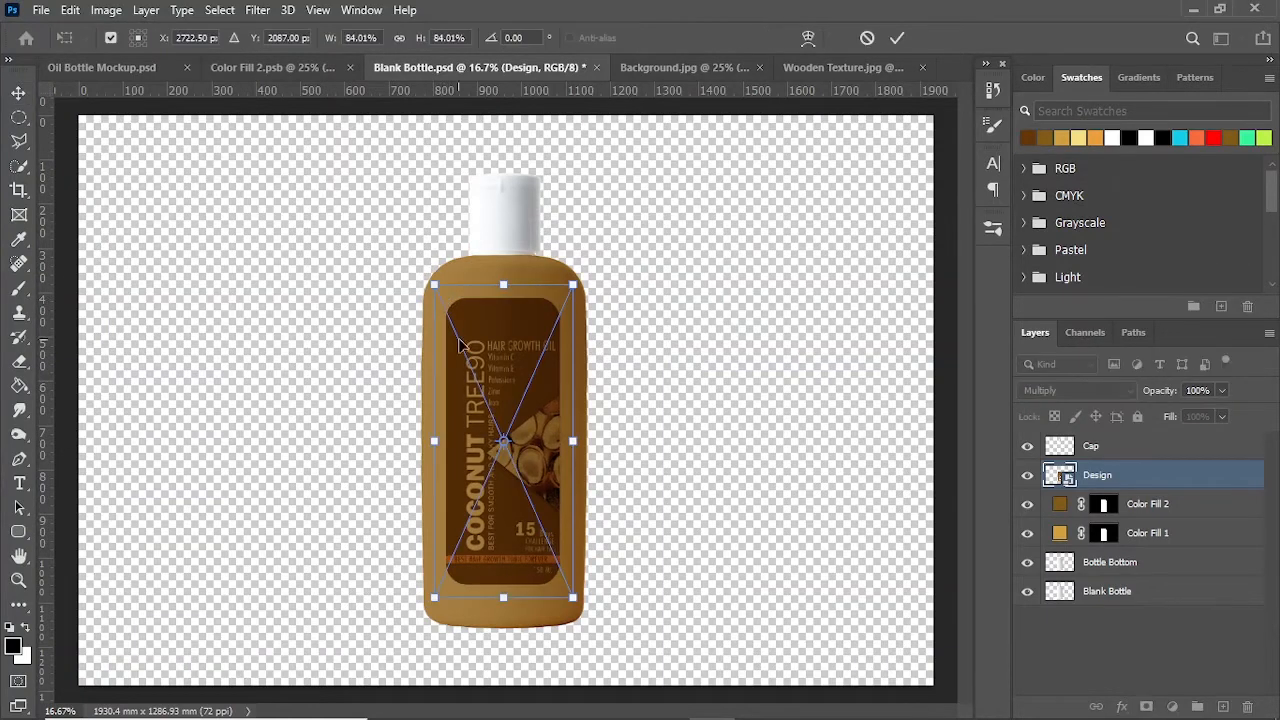
right_click(516, 362)
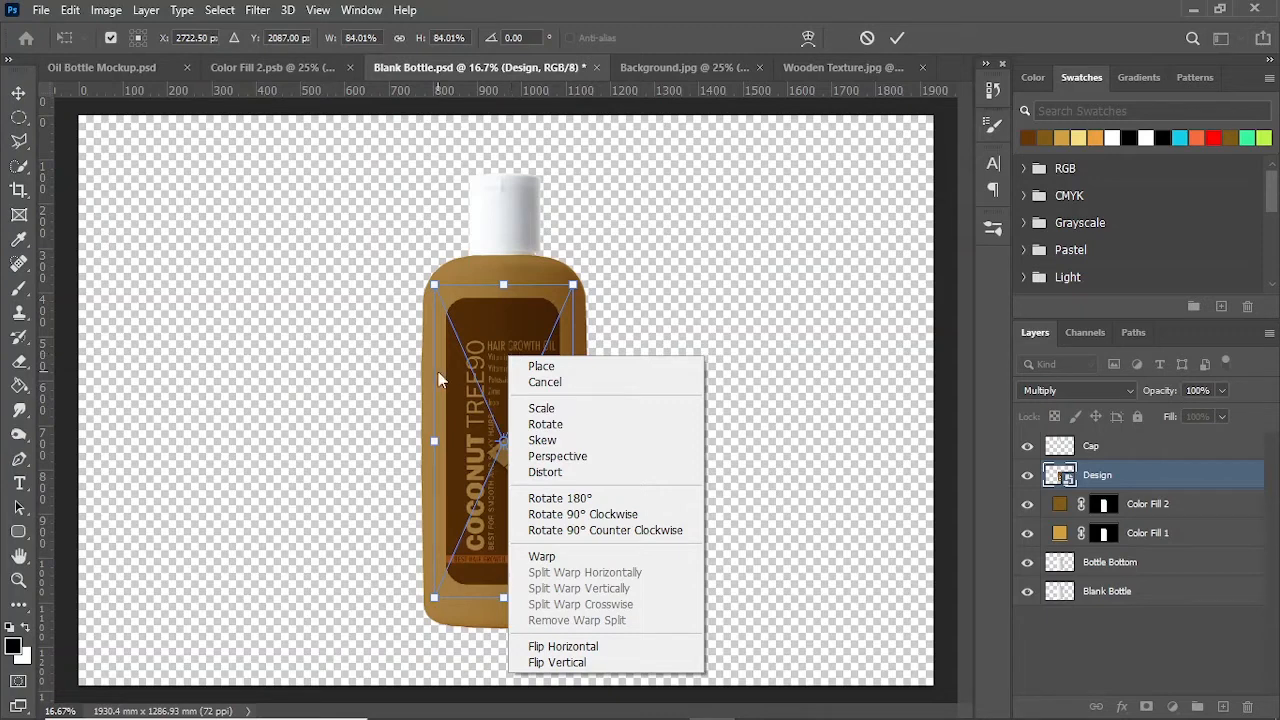
left_click(558, 557)
left_click_drag(480, 286, 485, 292)
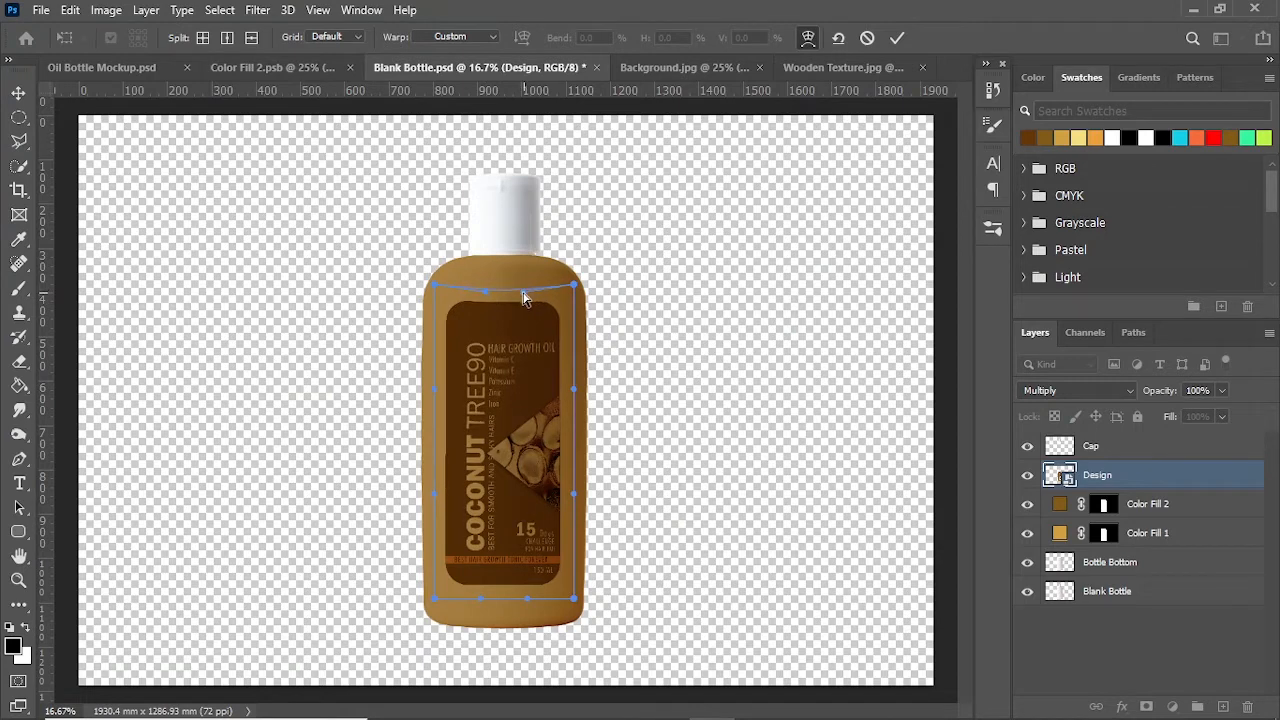
left_click_drag(481, 603, 523, 609)
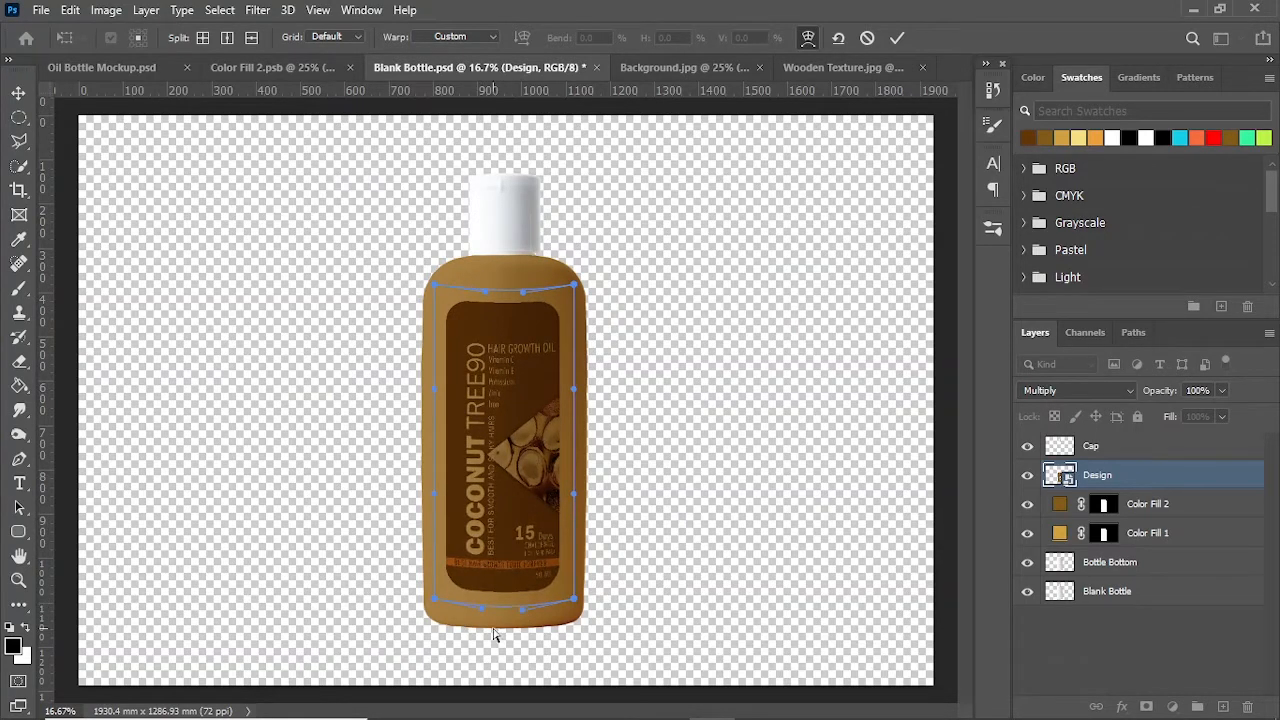
left_click(895, 40)
left_click(685, 363)
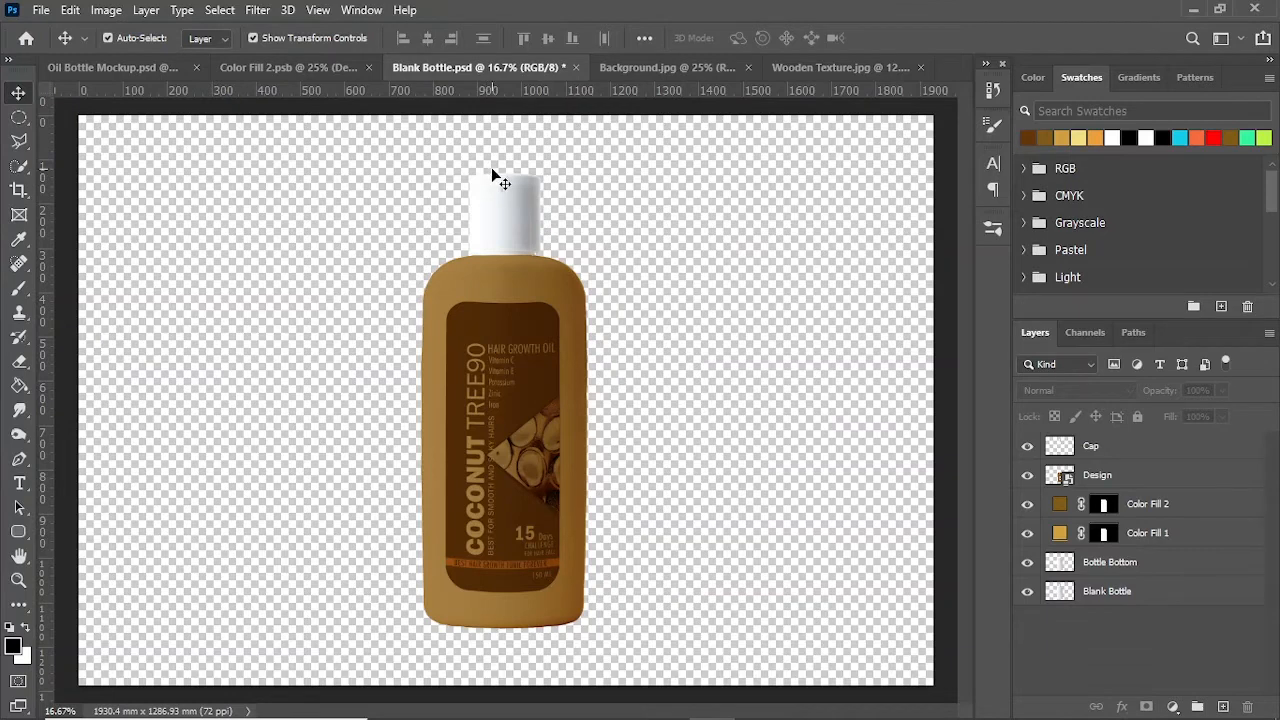
Step: Add a Levels adjustment above Design, moving the black input point slightly up and the white input point well down
left_click(502, 320)
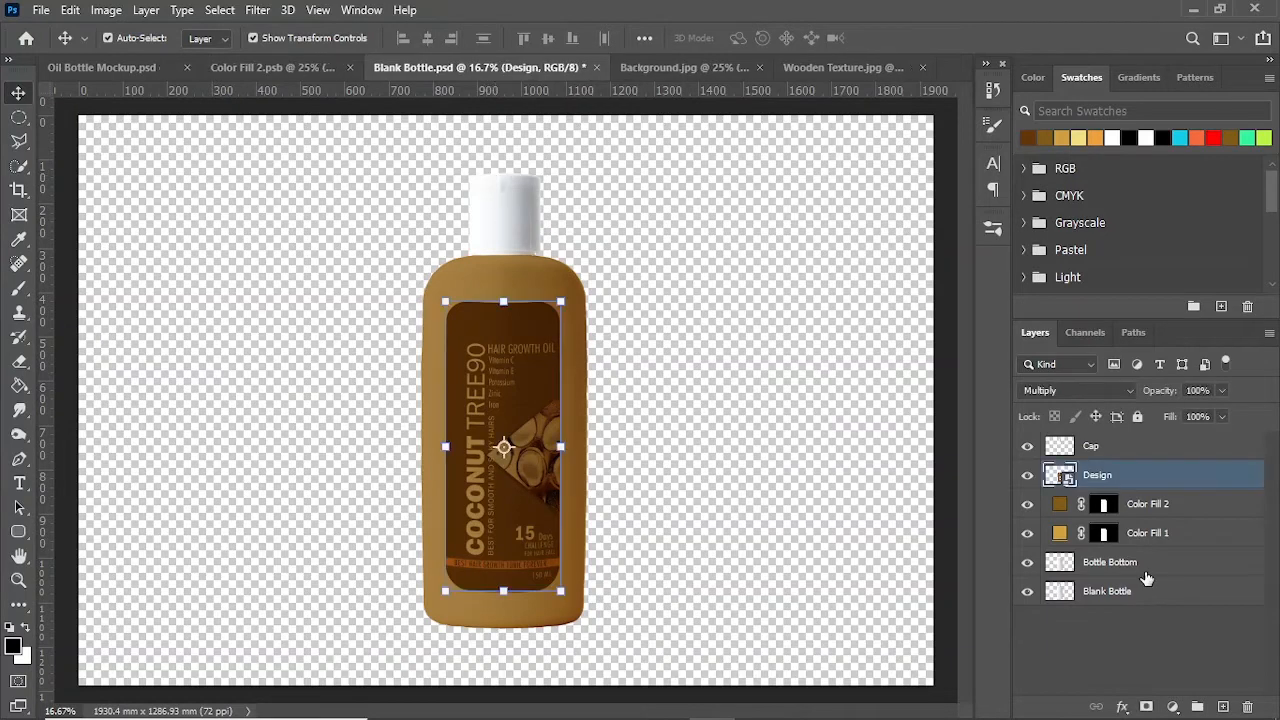
left_click(1173, 707)
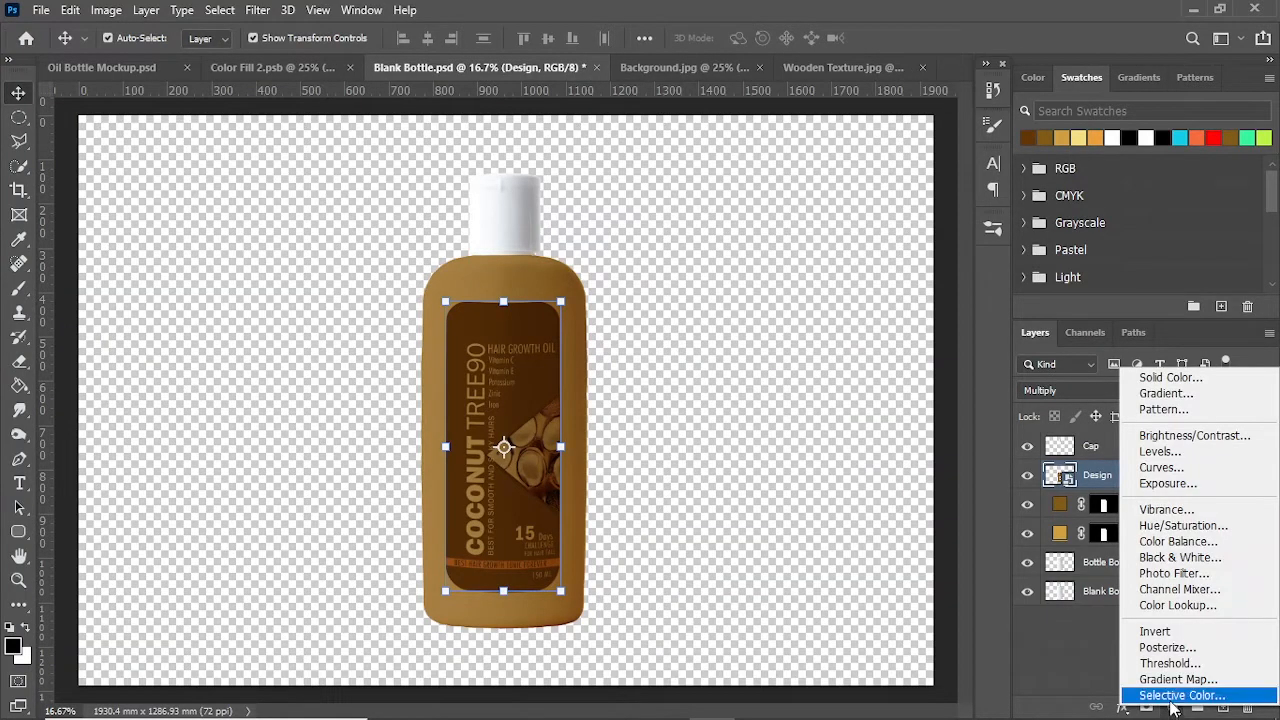
left_click(1165, 452)
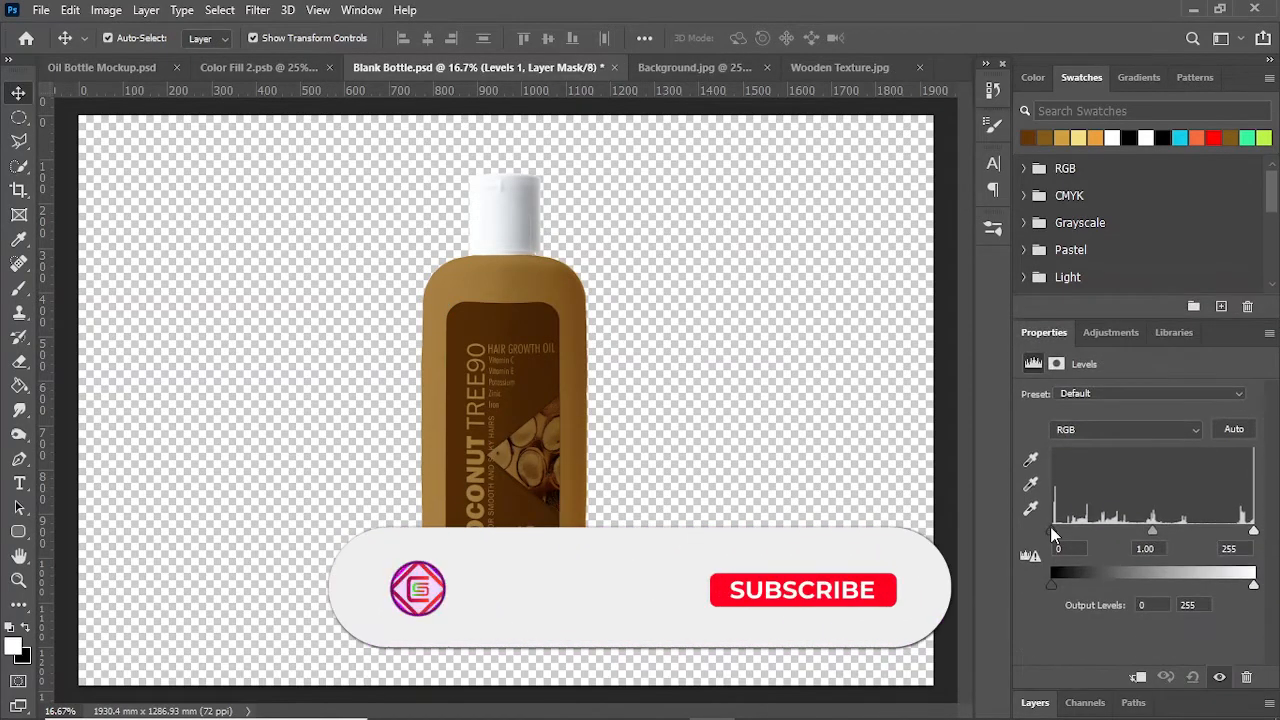
left_click_drag(1051, 530, 1061, 530)
left_click_drag(1253, 530, 1191, 537)
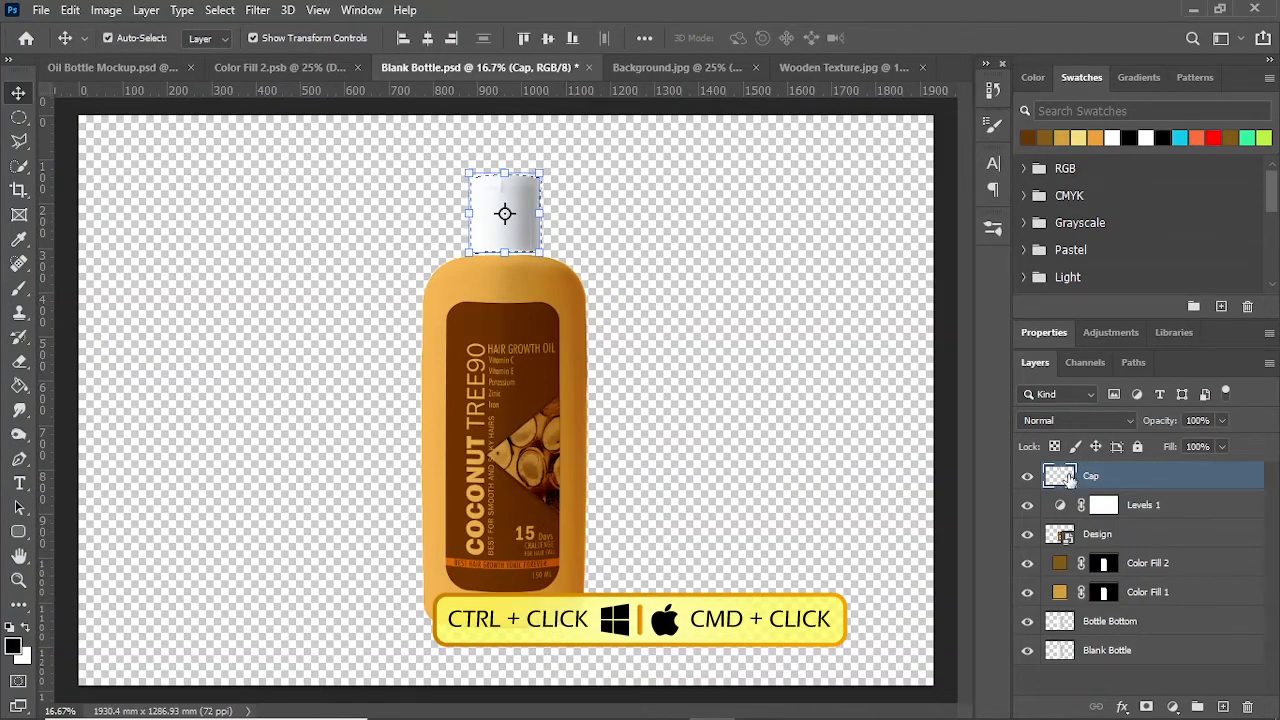
Step: Add a Solid Color fill masked to the Cap layer's outline, using dark brown 5b2700 sampled from the label
left_click(1060, 476, "ctrl")
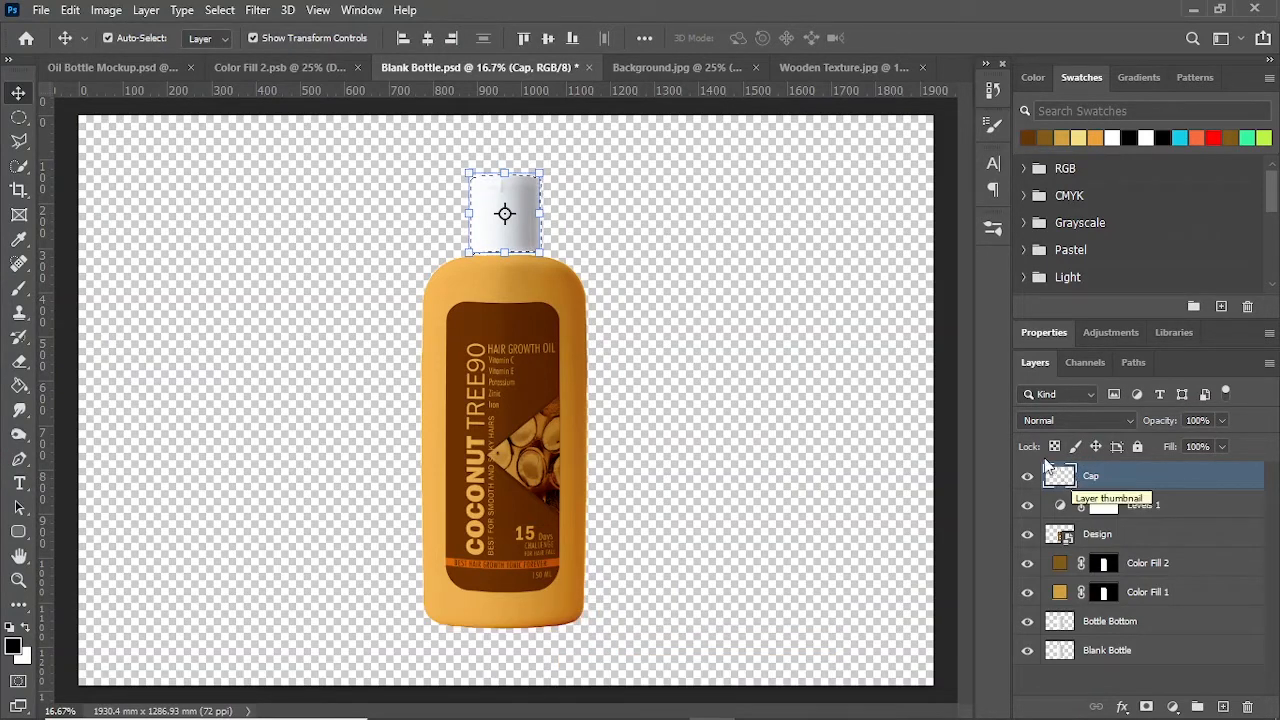
left_click(1029, 505)
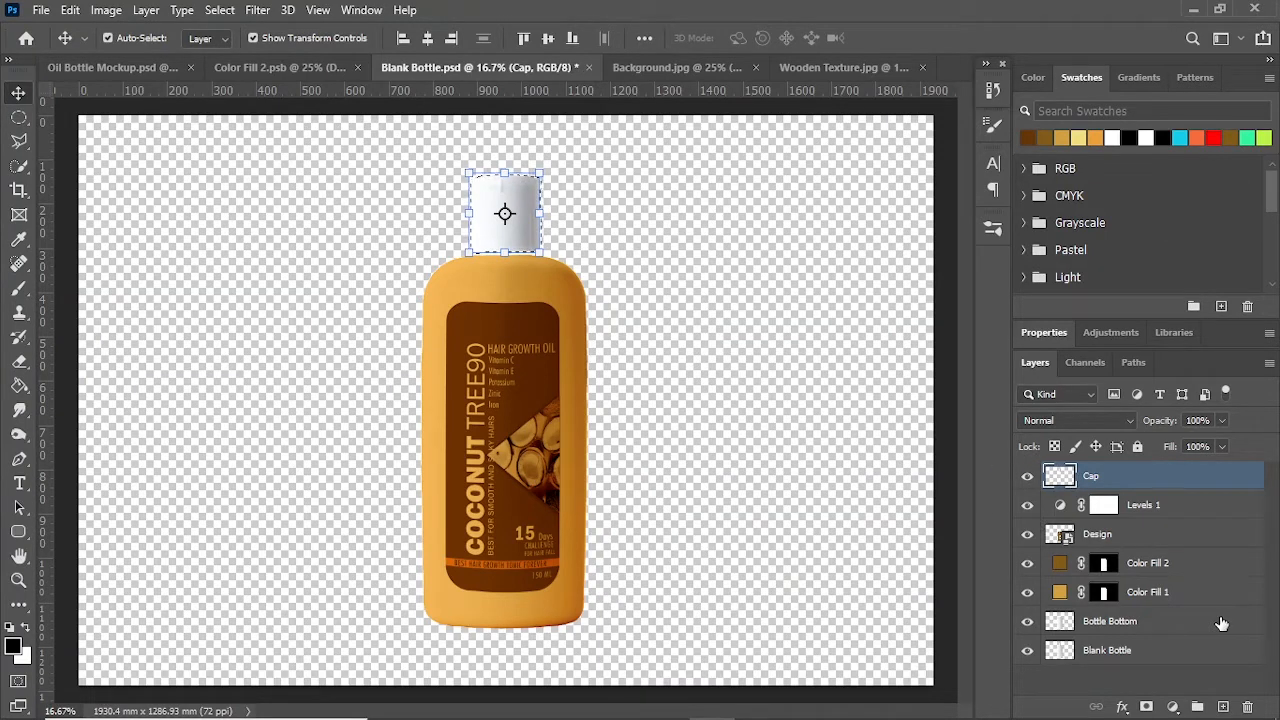
left_click(1173, 707)
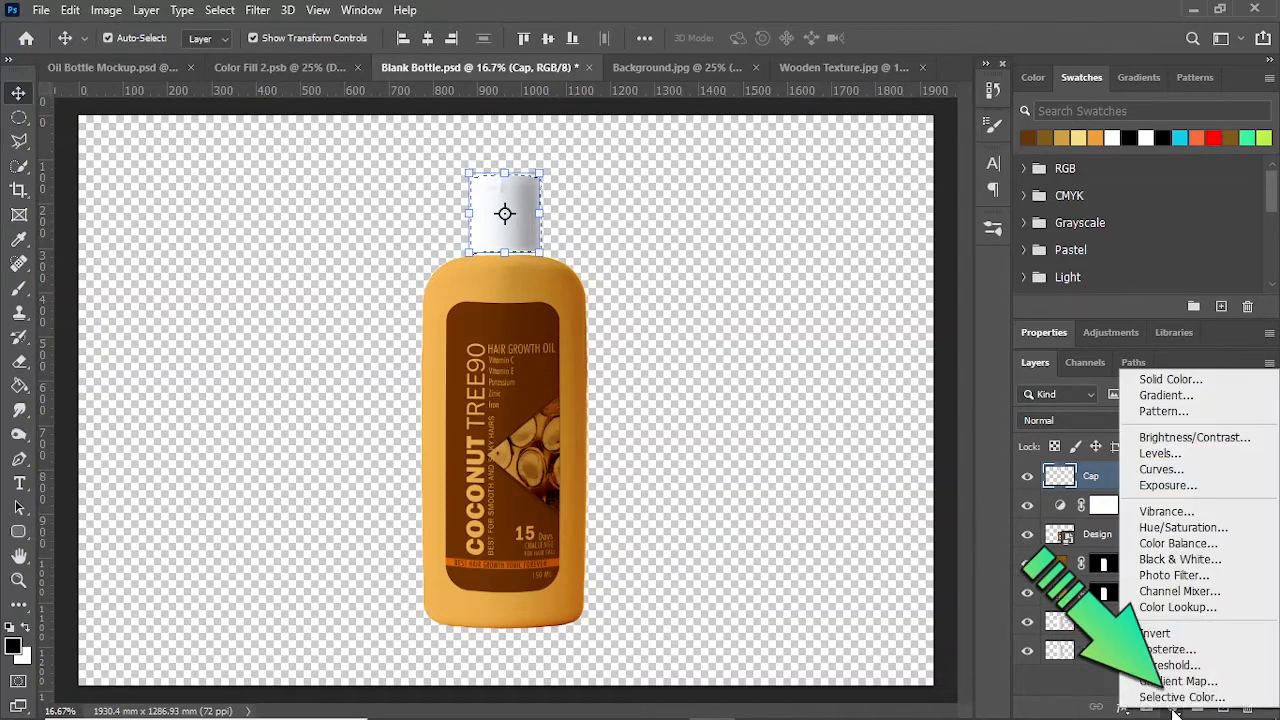
left_click(1163, 379)
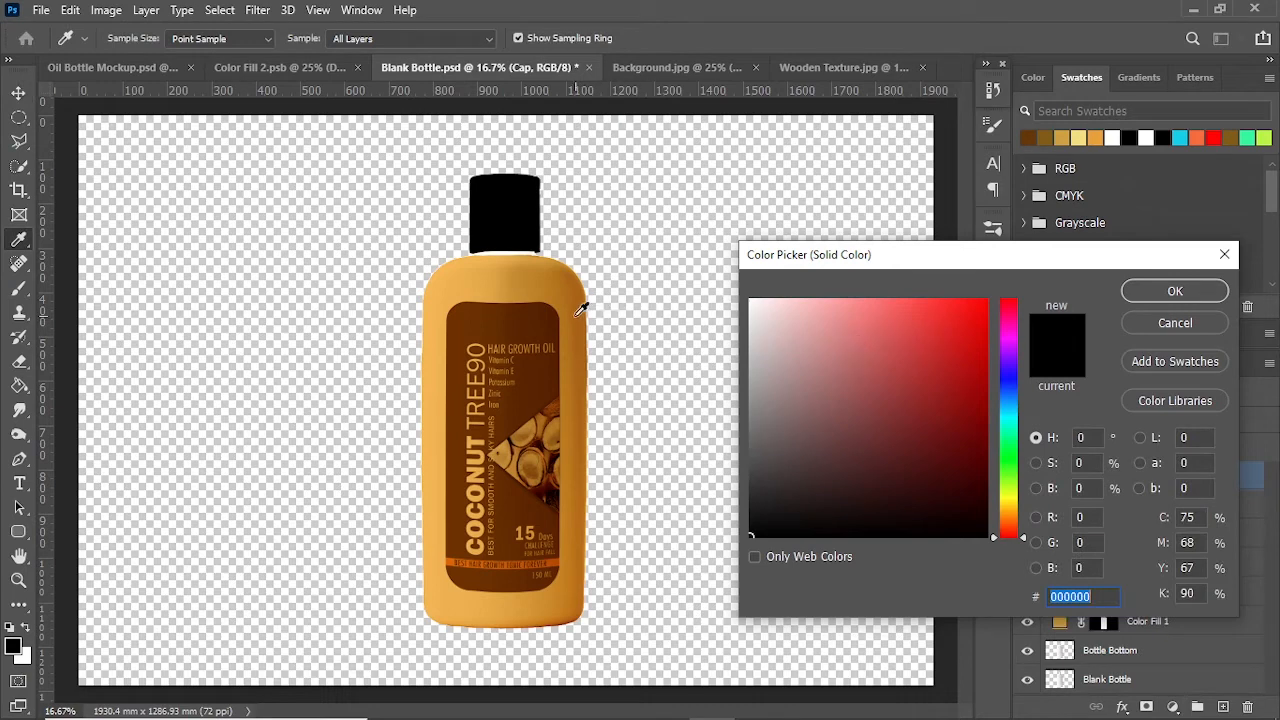
left_click_drag(537, 311, 518, 318)
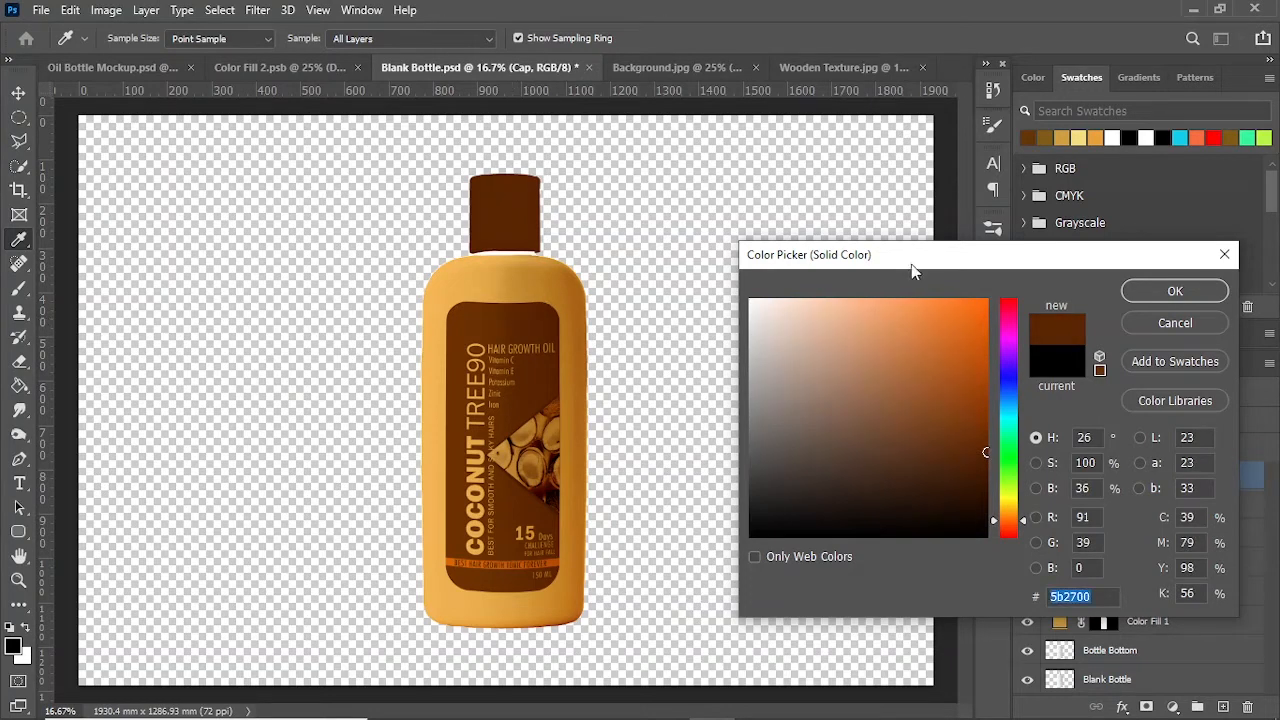
left_click(1173, 291)
key("v")
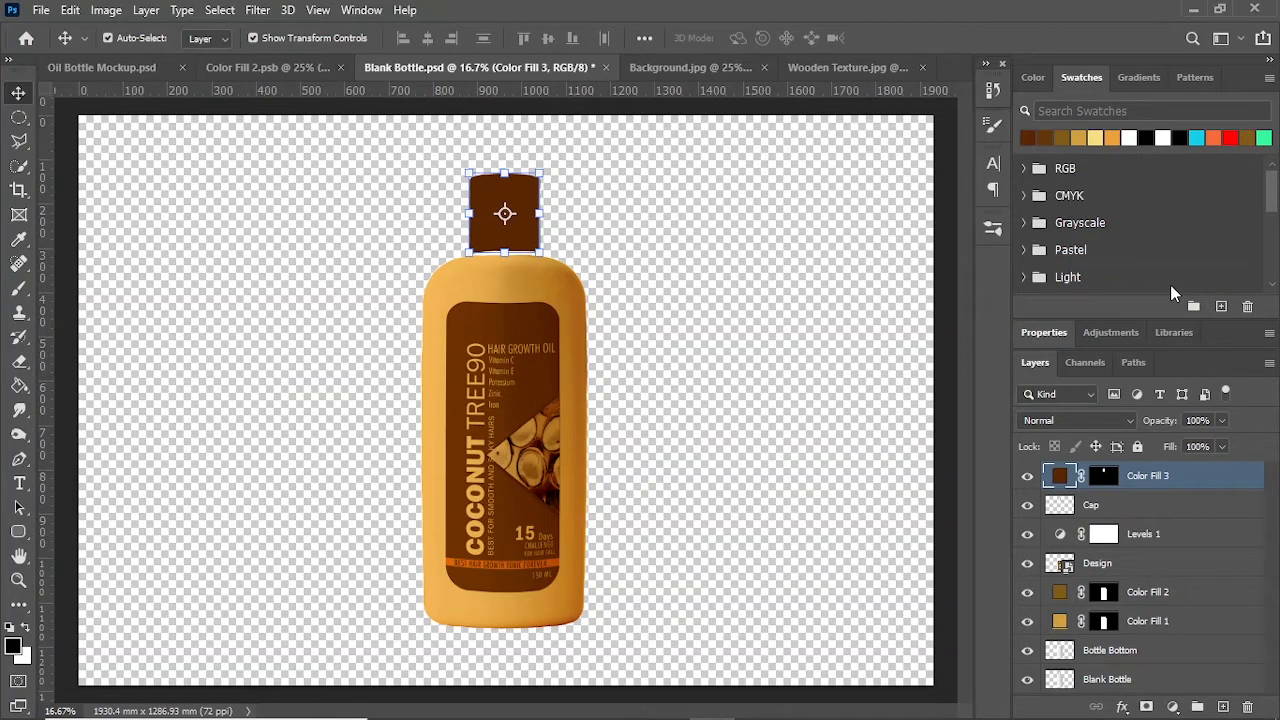
Step: Change the brown cap fill's blend mode to Multiply and deselect the layer
left_click(1057, 421)
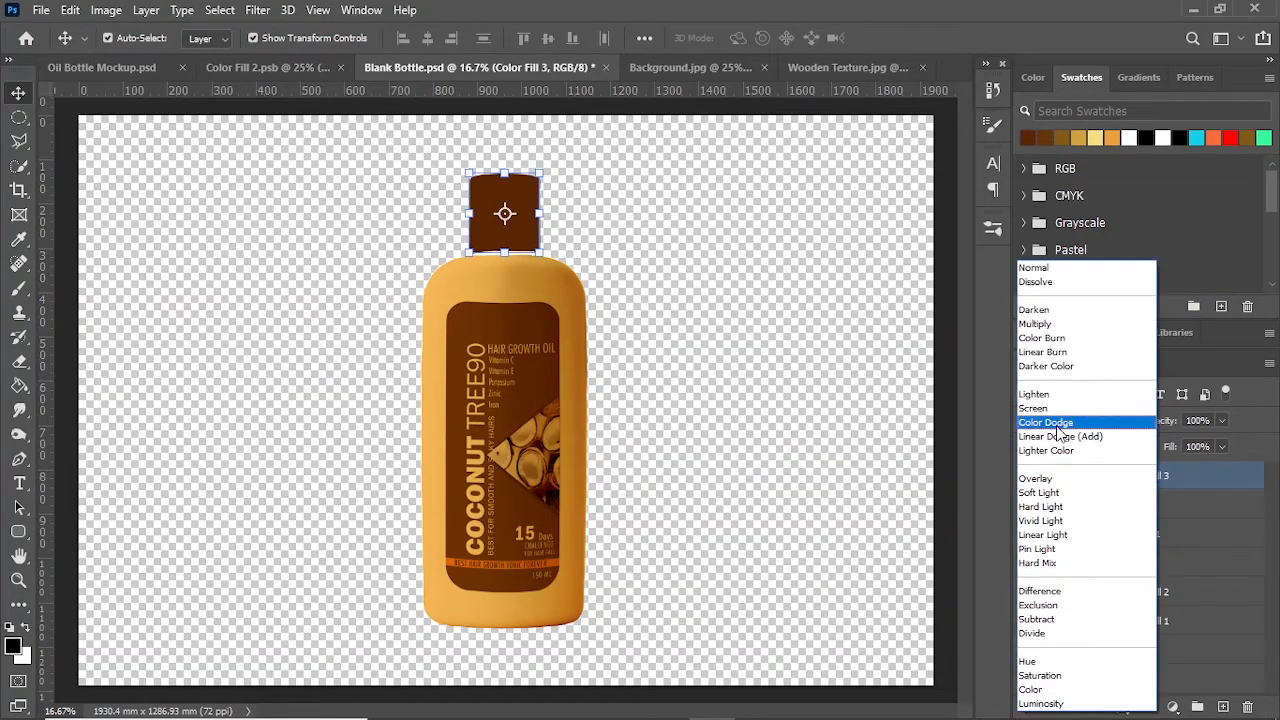
left_click(1036, 324)
left_click(791, 227)
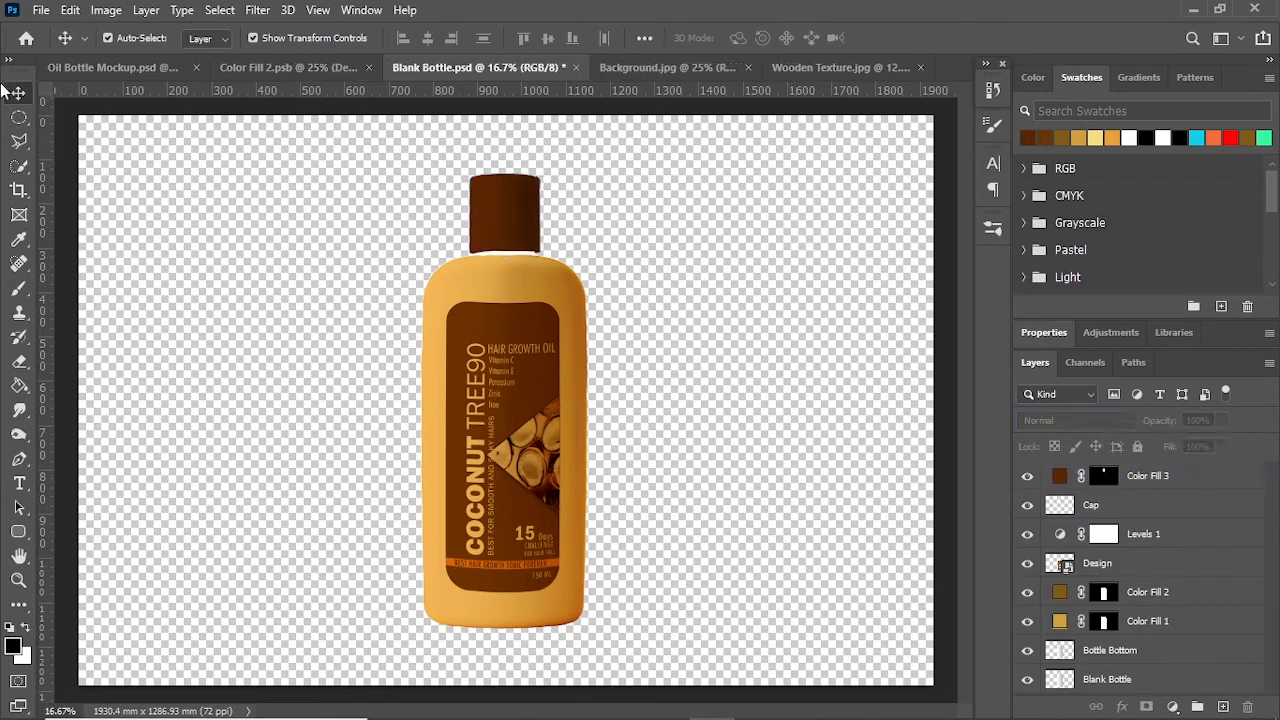
Step: Add a Solid Color fill masked to the Blank Bottle layer's outline directly above it, using golden brown c3872b sampled from the bottle
left_click(18, 580)
left_click(540, 243)
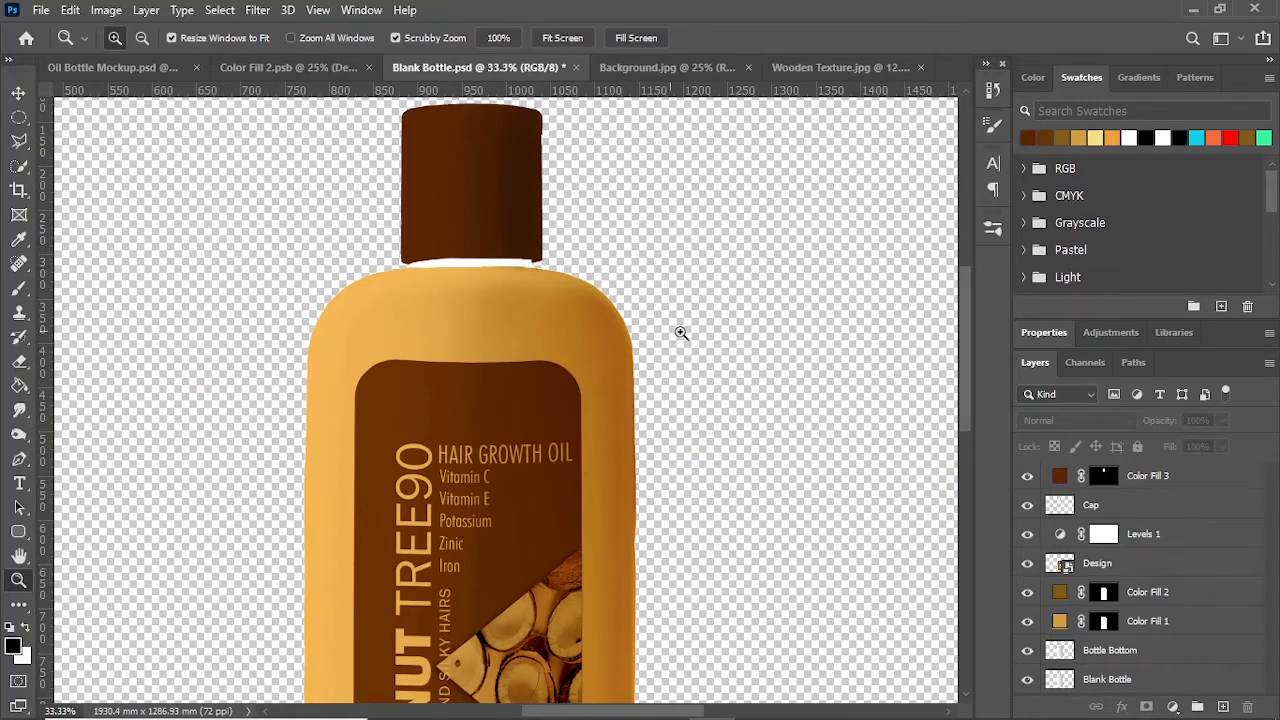
left_click(1161, 678)
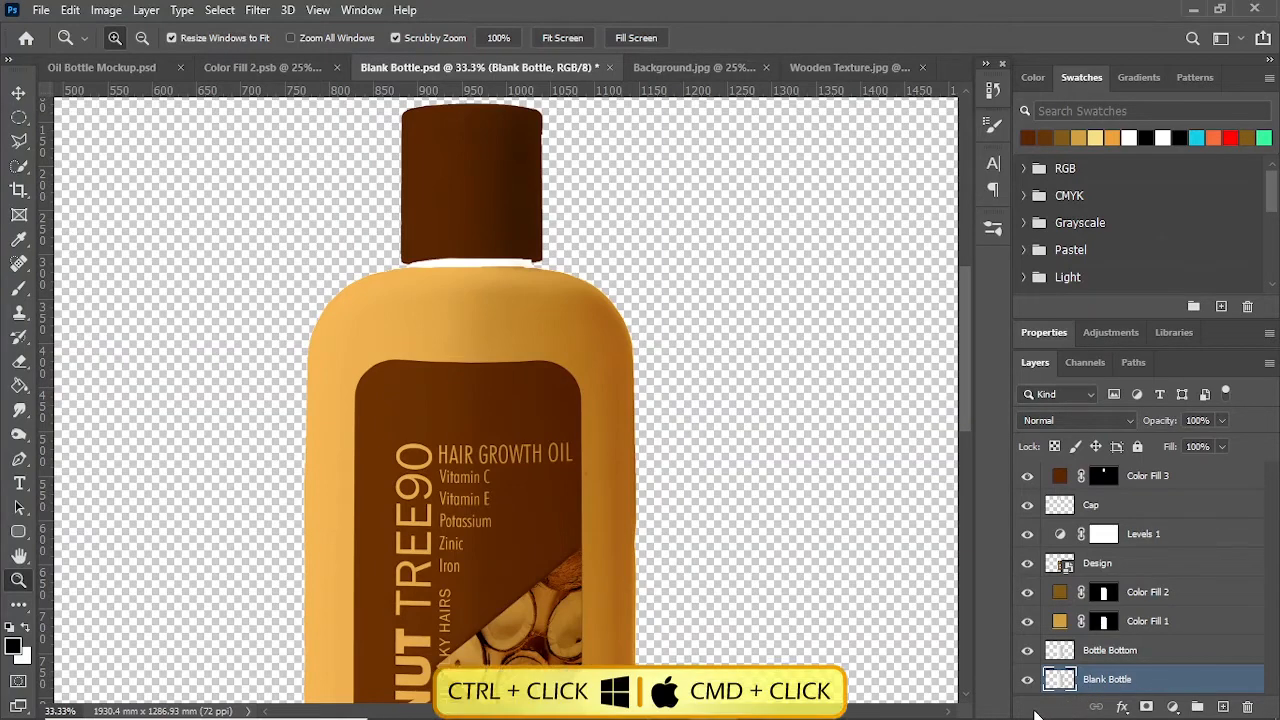
left_click(1063, 682, "ctrl")
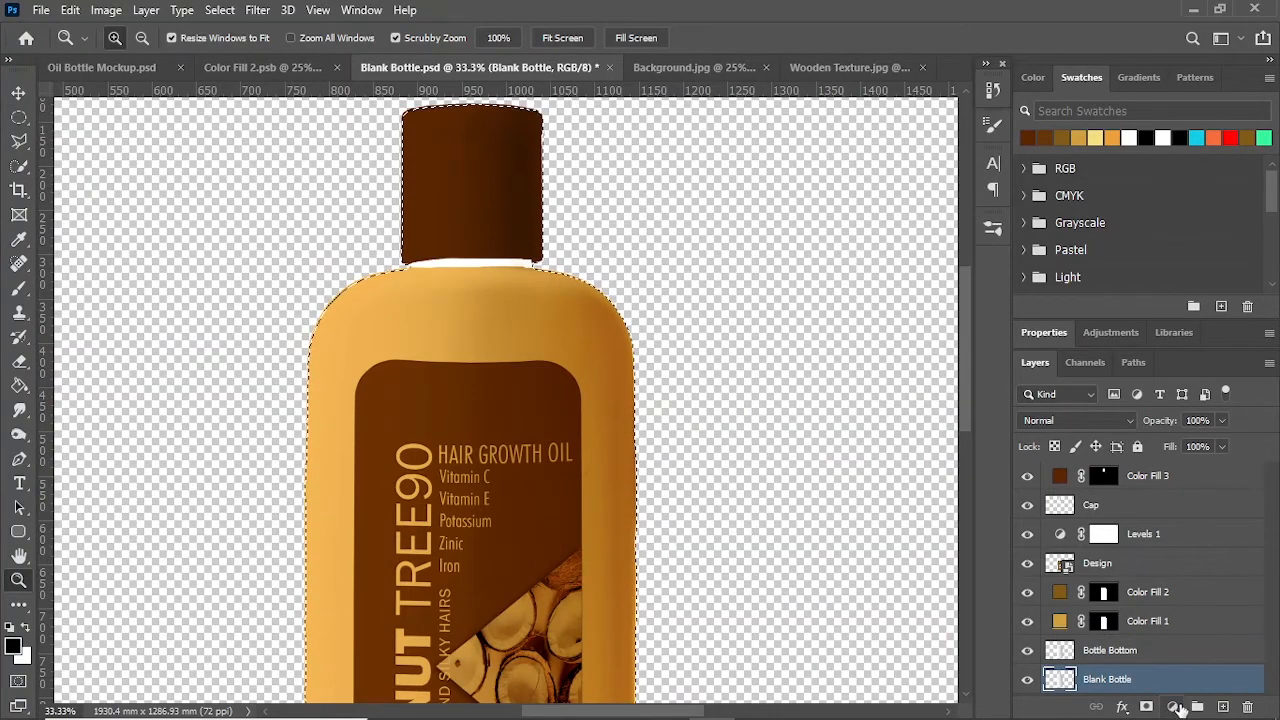
left_click(1170, 705)
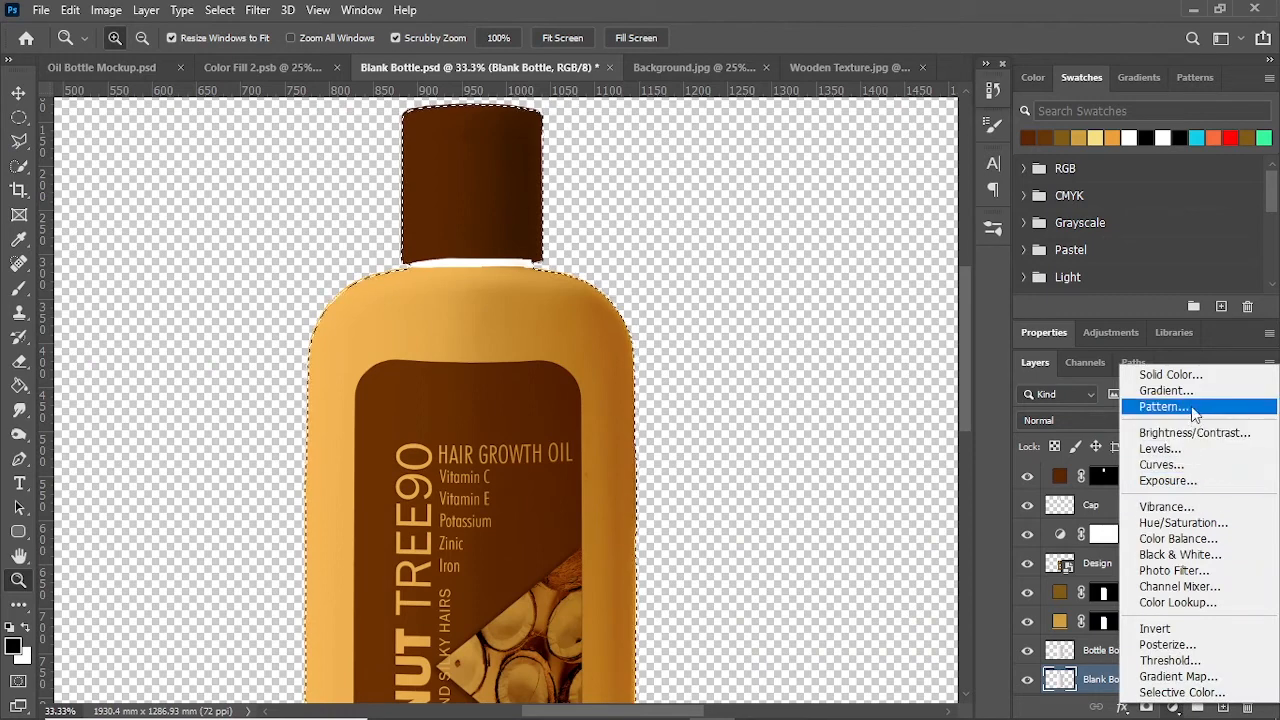
left_click(1188, 376)
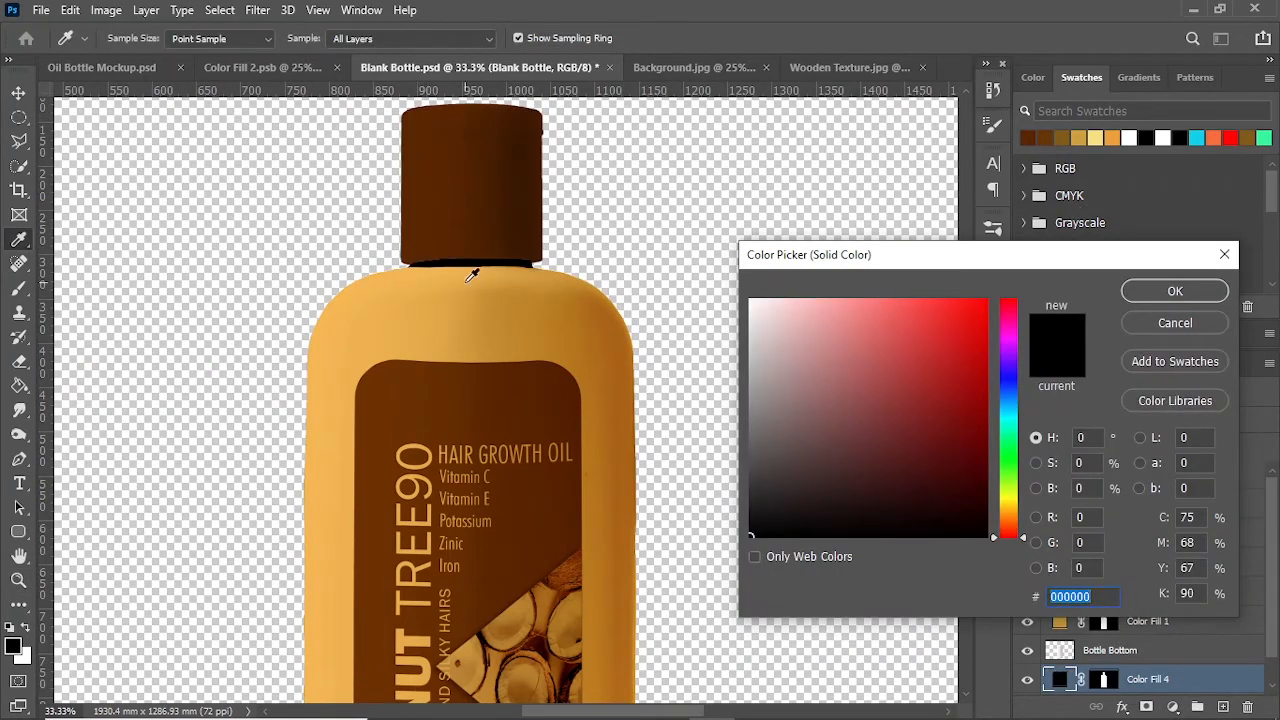
left_click(504, 299)
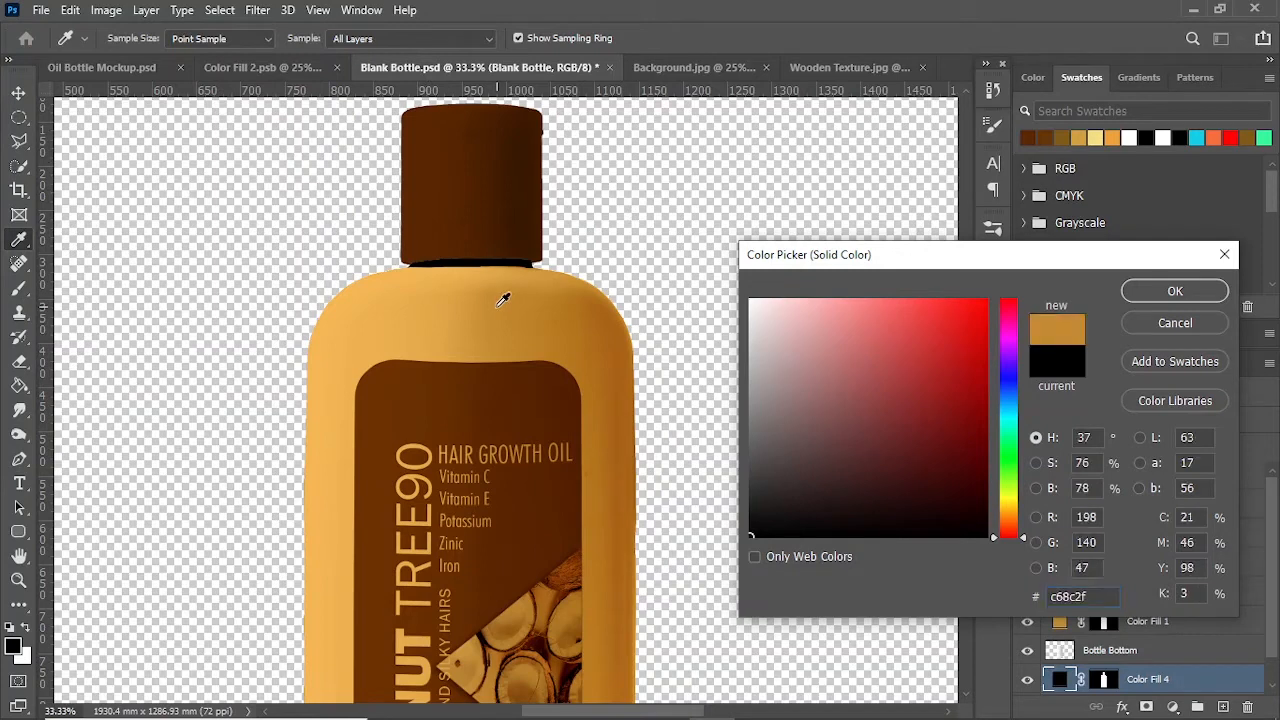
left_click_drag(504, 299, 565, 283)
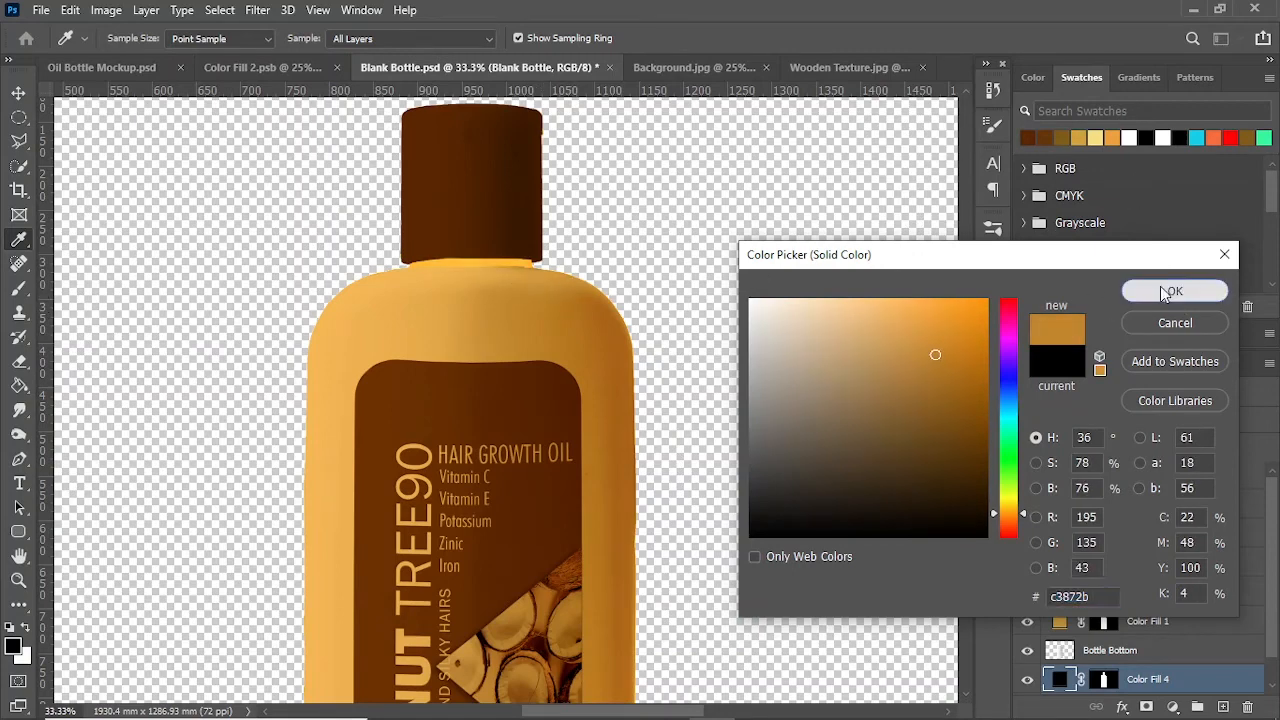
left_click(1162, 291)
Step: Blend the golden Color Fill 4 layer with the blank bottle using Multiply
scroll(1150, 651, "down", 1)
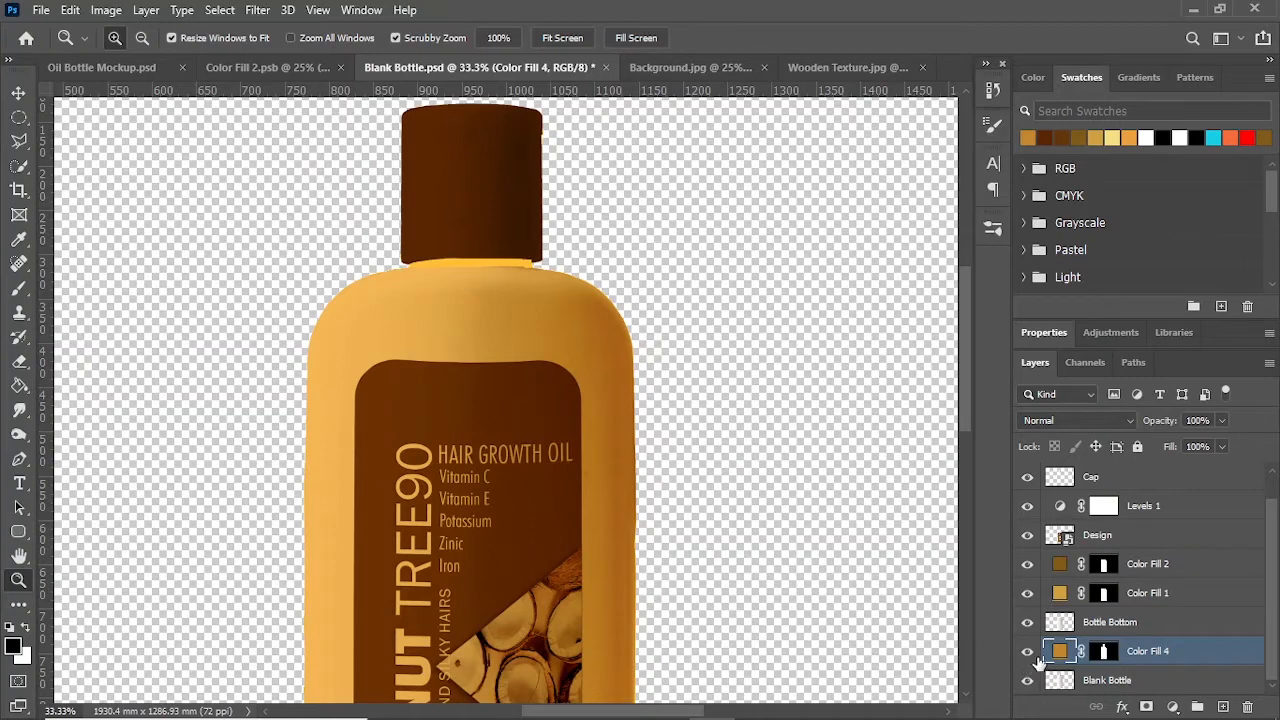
left_click(1074, 421)
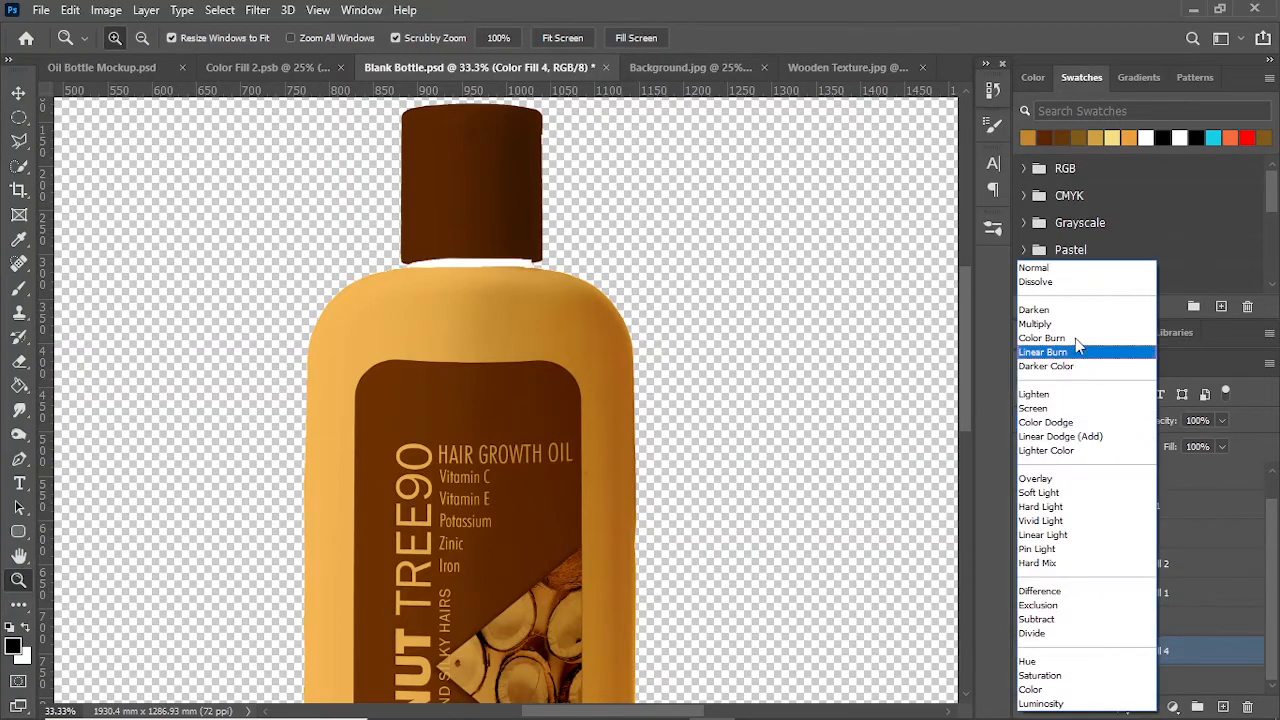
left_click(1088, 312)
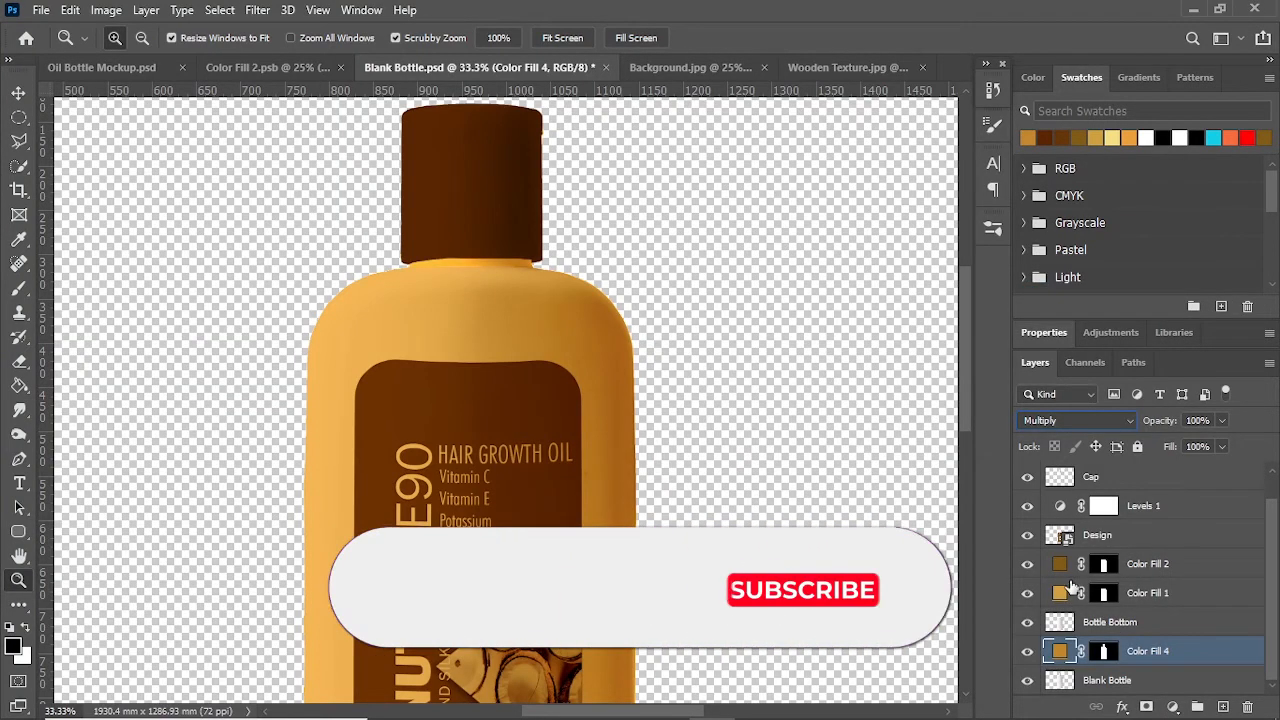
Step: Darken and mute the Color Fill 4 colour to brown 9c7334
double_click(1060, 652)
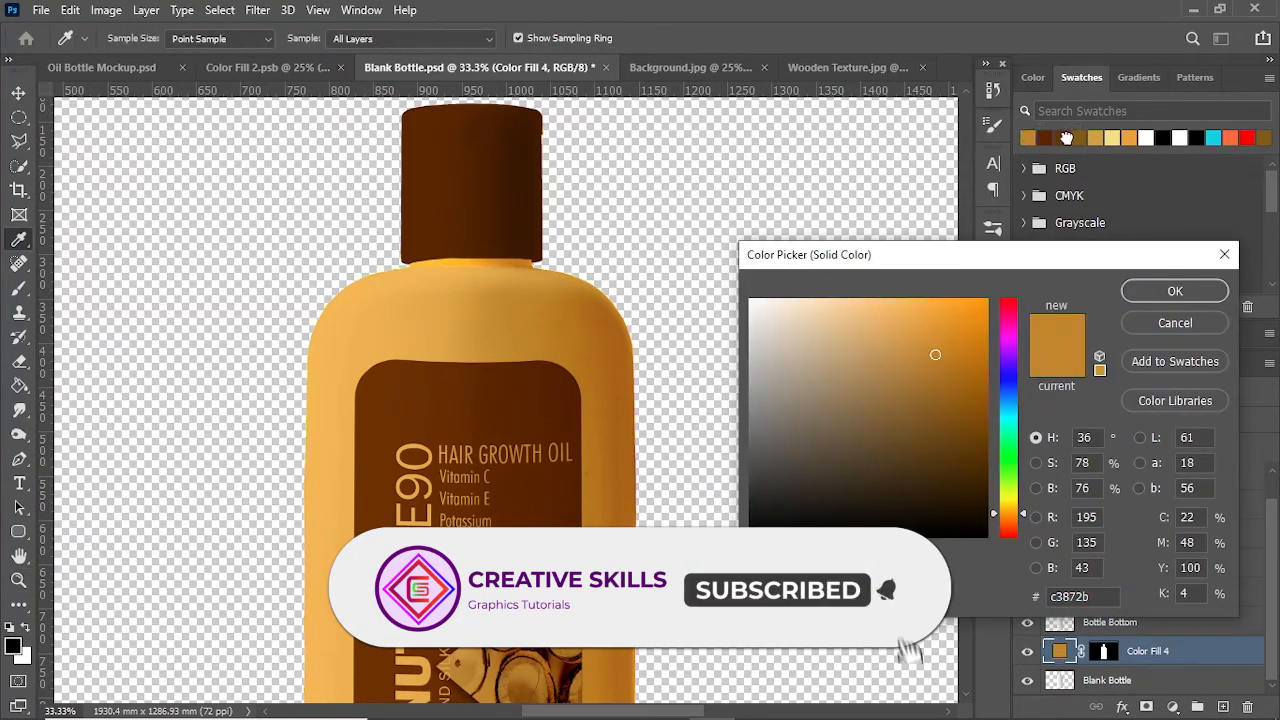
left_click(1065, 138)
left_click(1029, 138)
left_click_drag(935, 354, 911, 395)
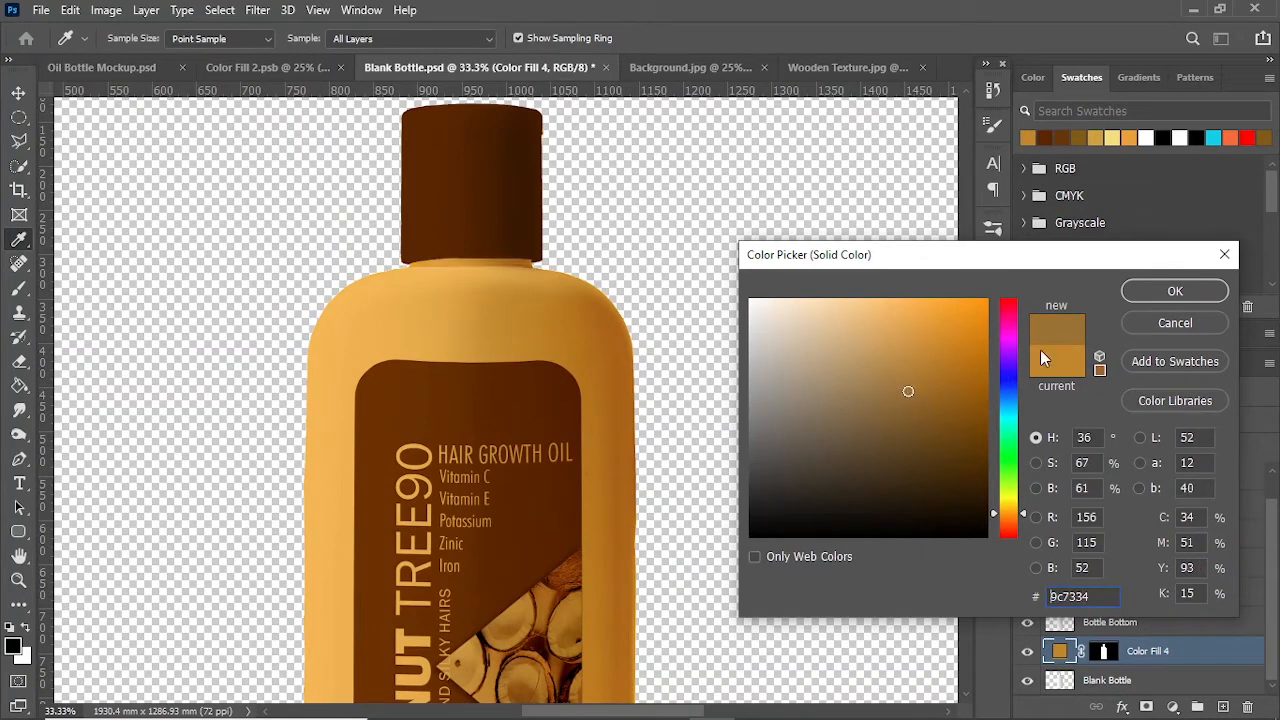
left_click(1146, 290)
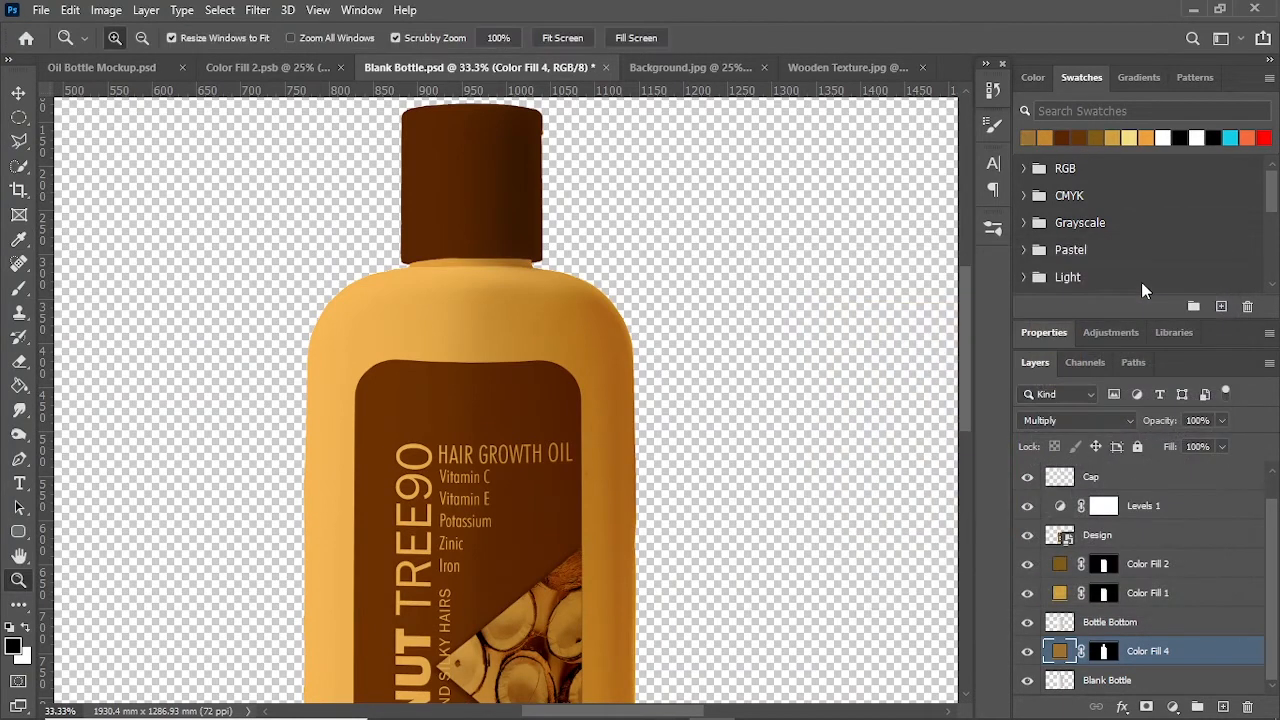